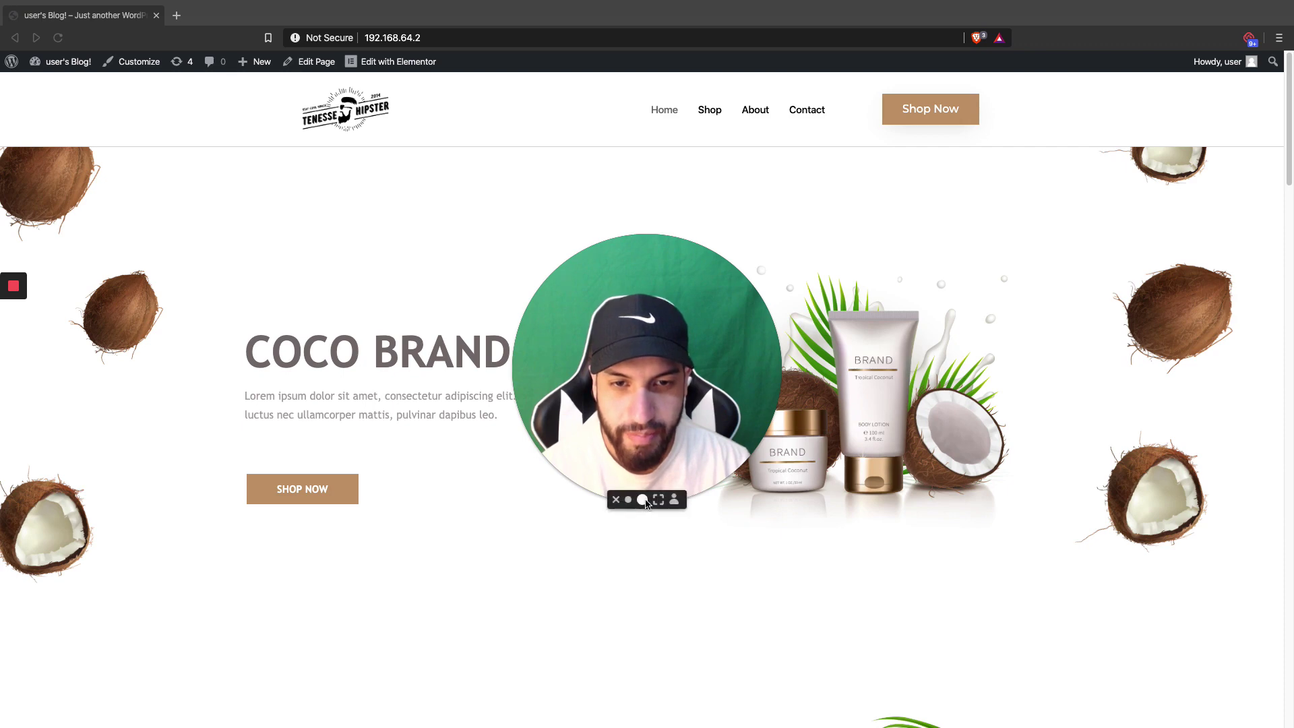
click(628, 500)
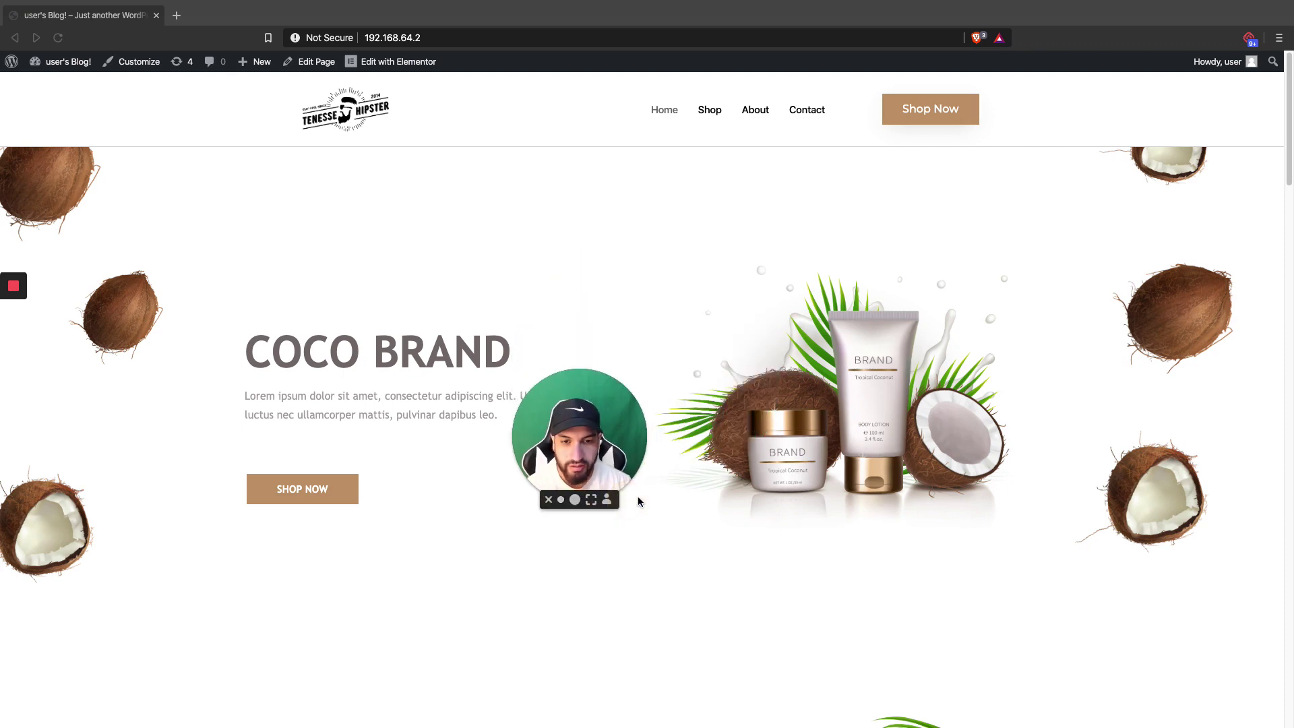
drag(586, 463, 1220, 632)
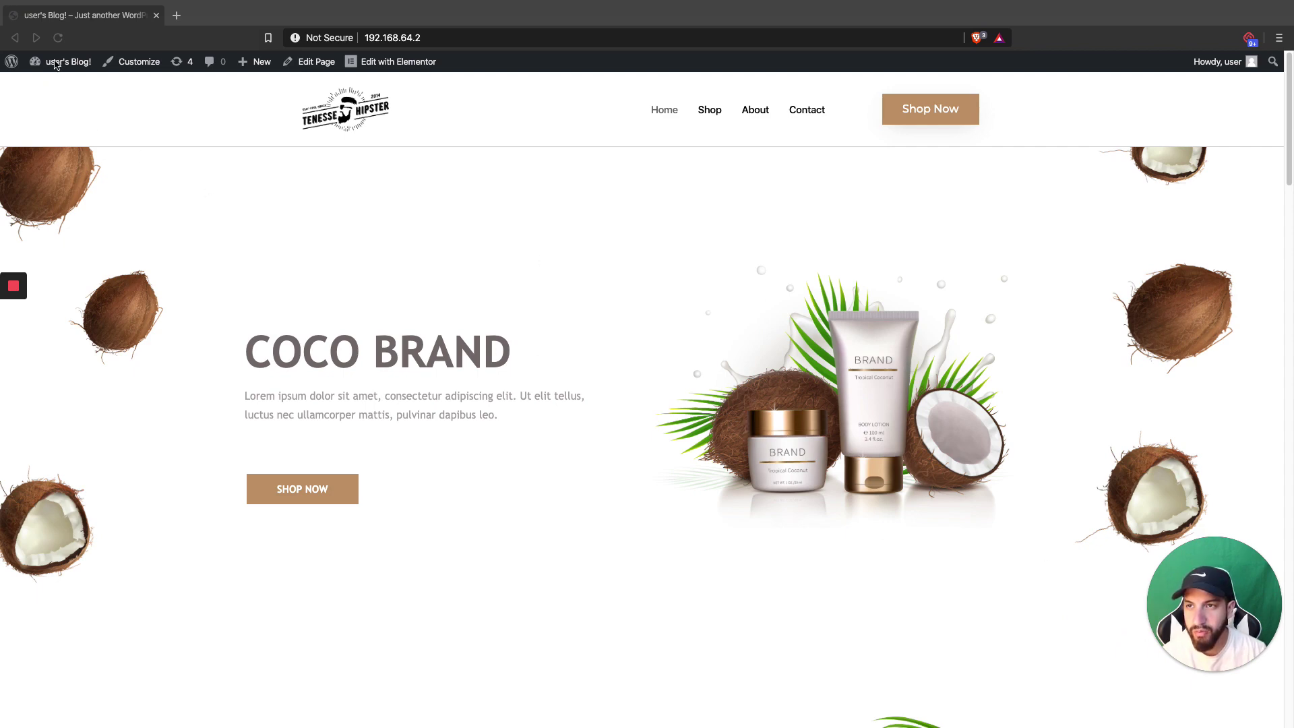
Open the site's dashboard, go to the installed plugins, and view and close the ElementsKit Lite plugin's details.
mouse_move(64, 61)
click(51, 85)
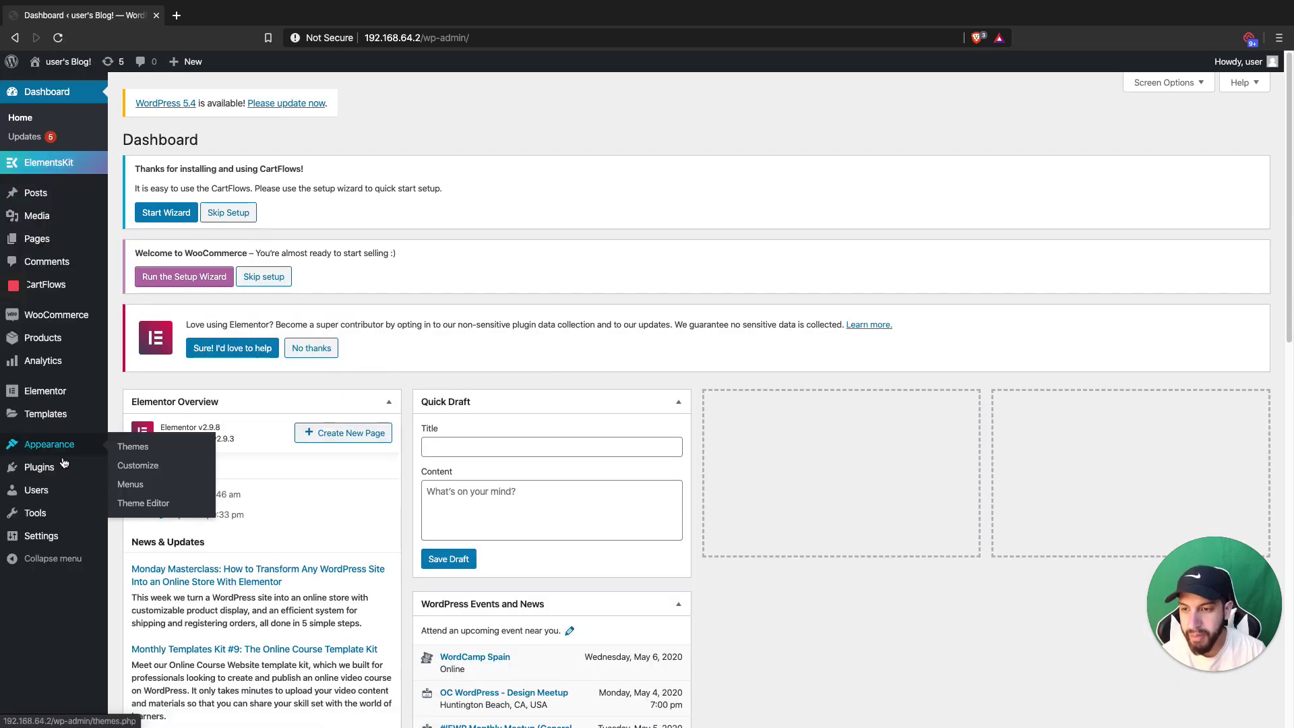
click(46, 469)
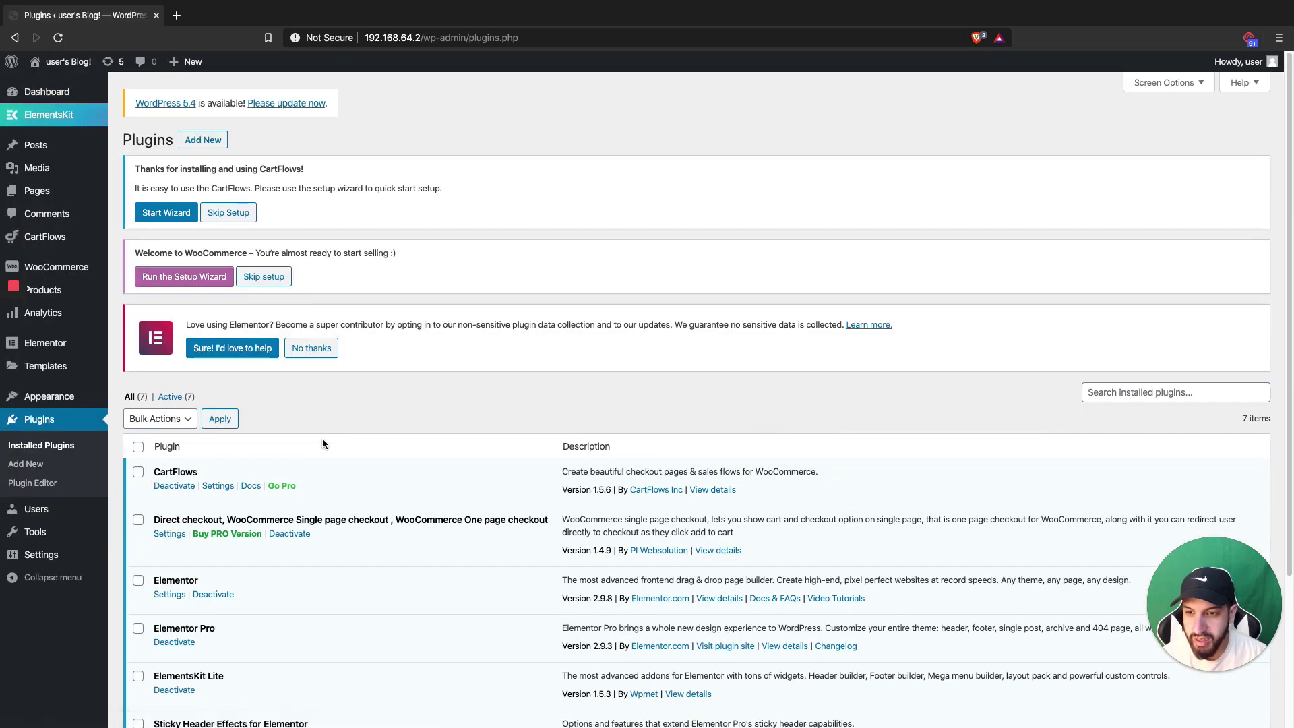
scroll(317, 434, down, 3)
drag(152, 483, 241, 483)
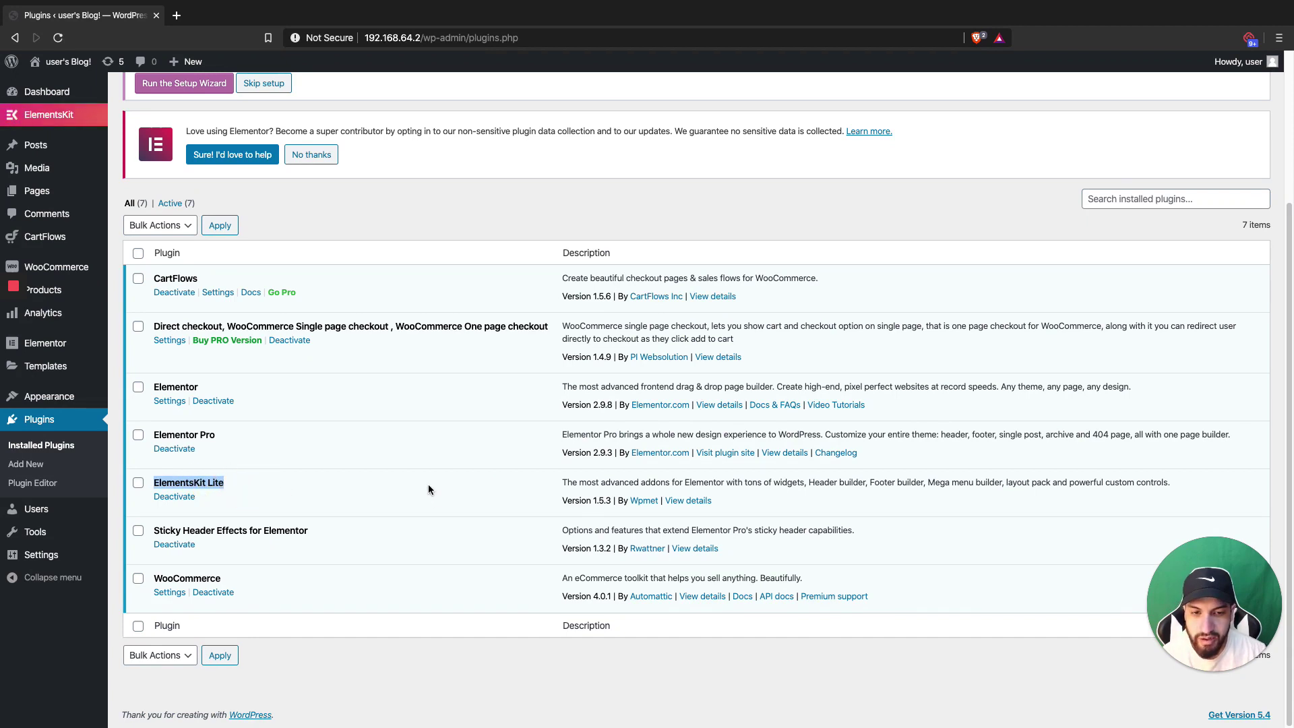
click(699, 503)
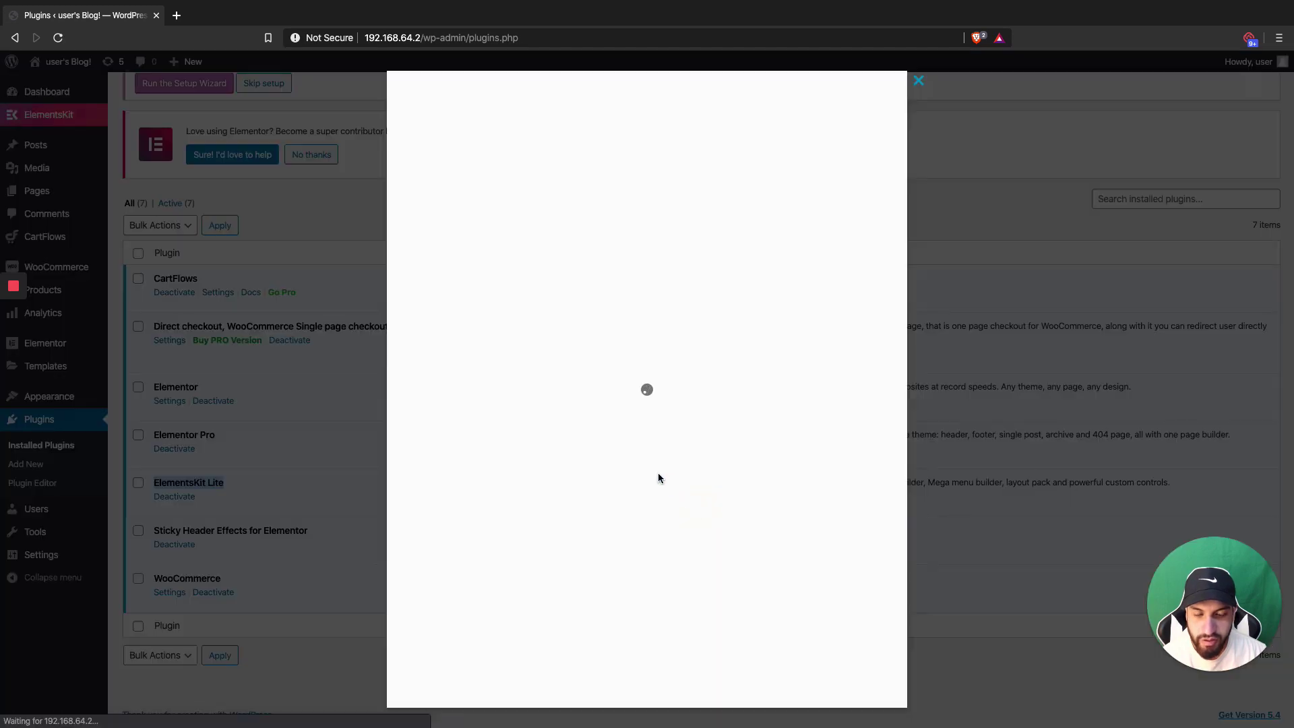
click(917, 81)
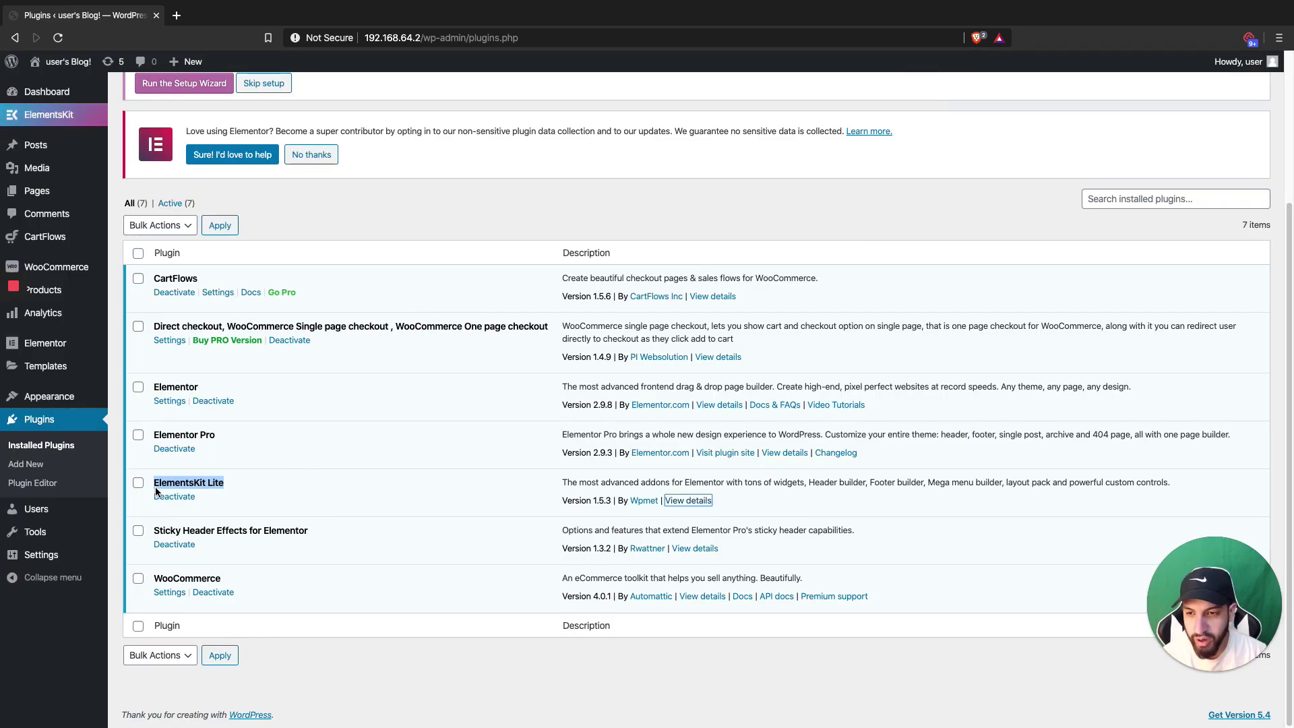
scroll(427, 473, up, 3)
scroll(381, 465, down, 3)
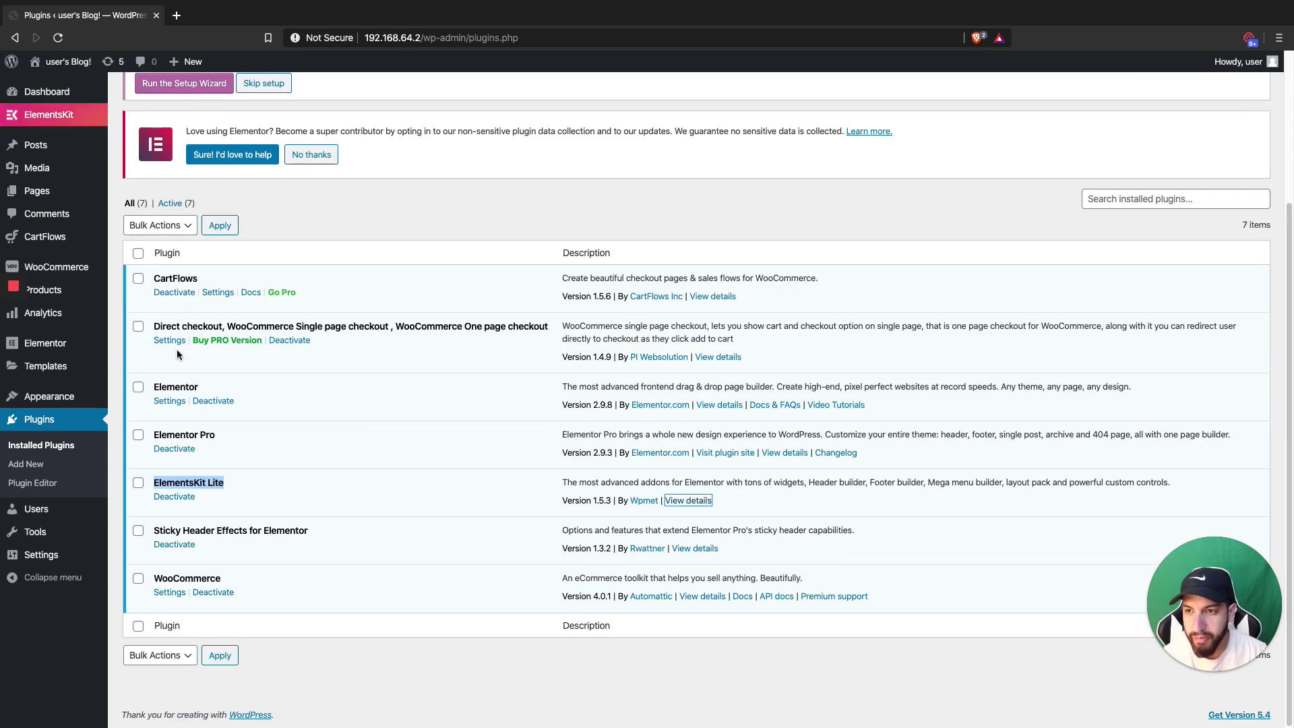
mouse_move(91, 300)
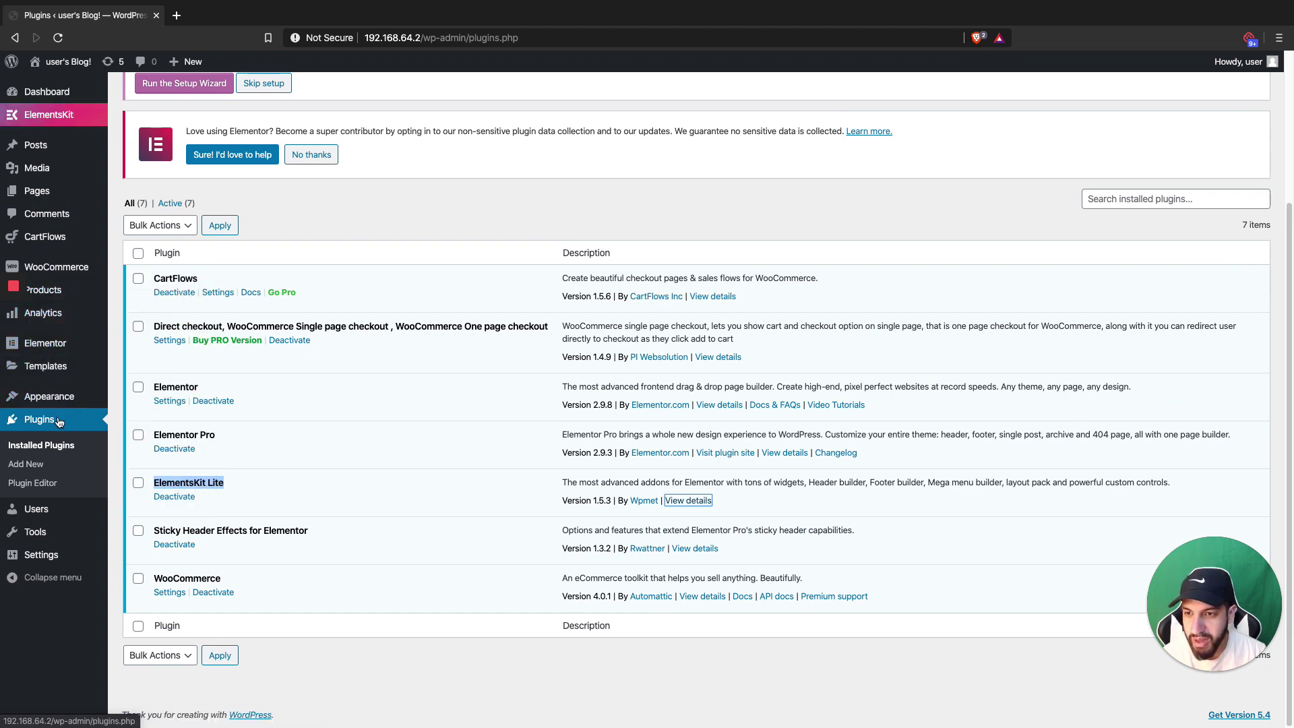
mouse_move(47, 394)
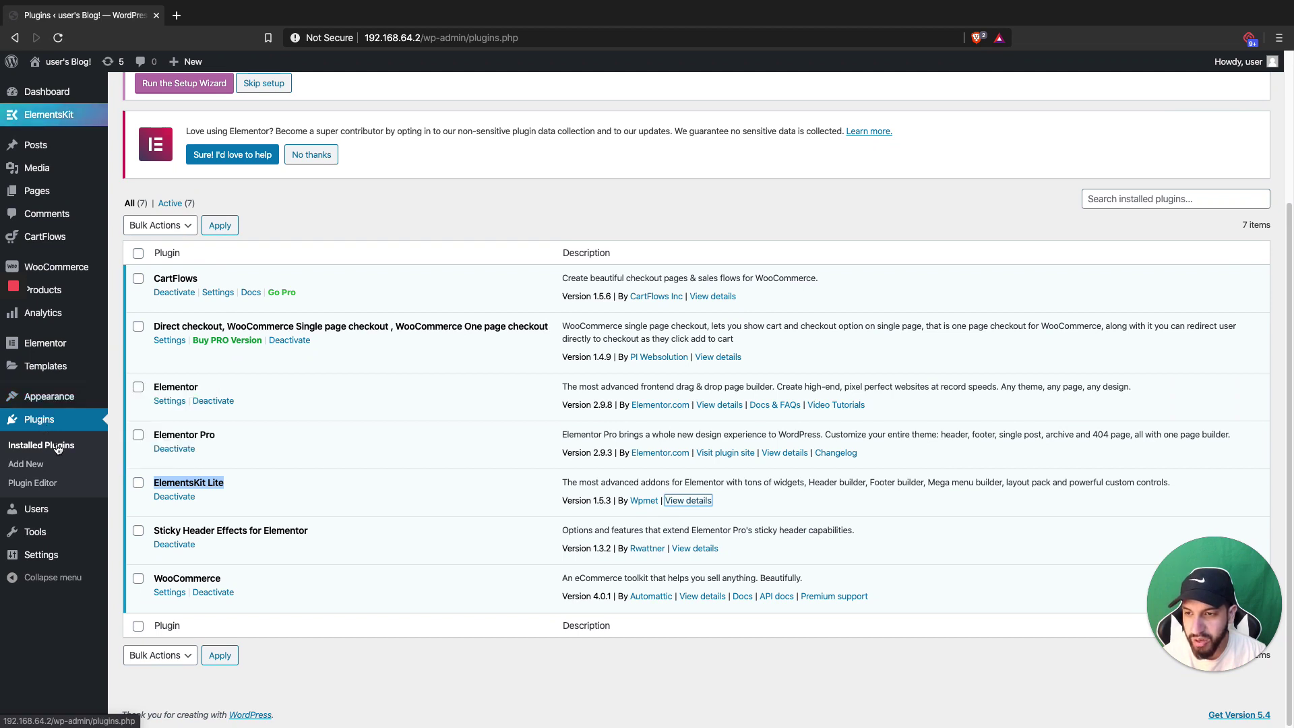
mouse_move(54, 343)
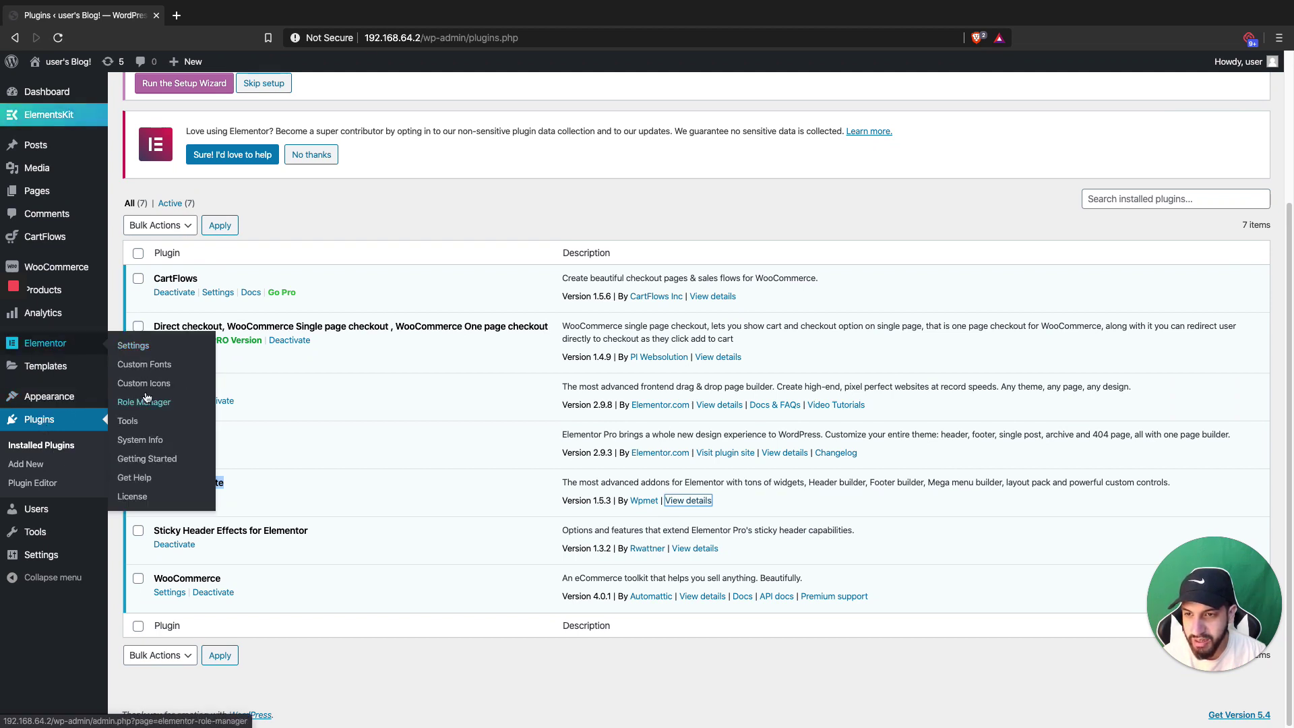
mouse_move(54, 369)
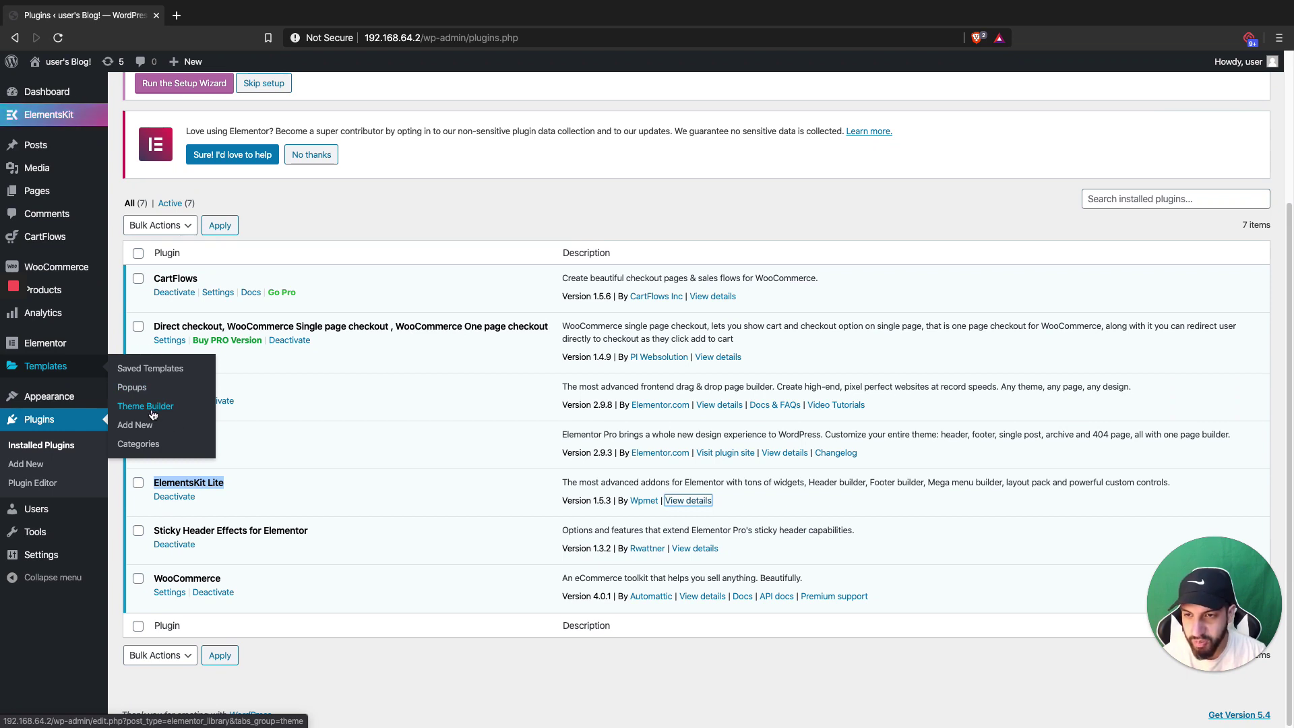
Create an ElementsKit template titled "Header" of type Header for the entire site, with activation turned on, and save it.
mouse_move(67, 116)
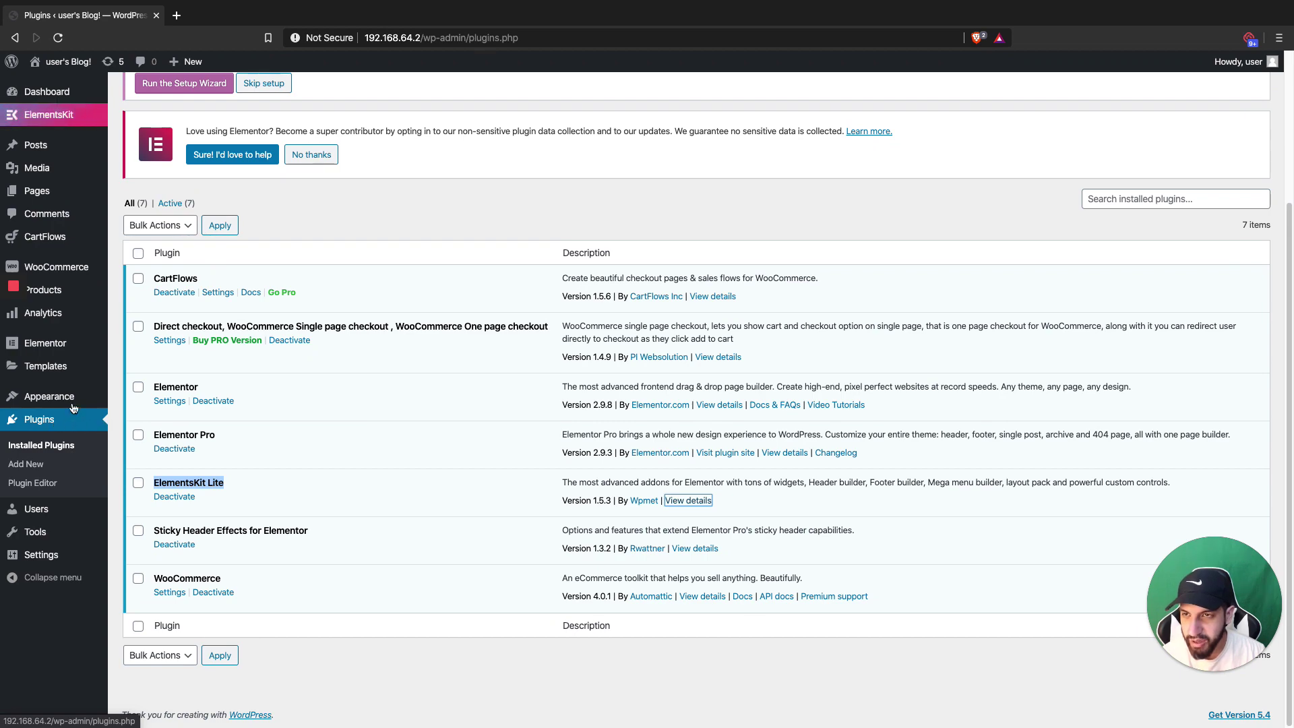
click(144, 135)
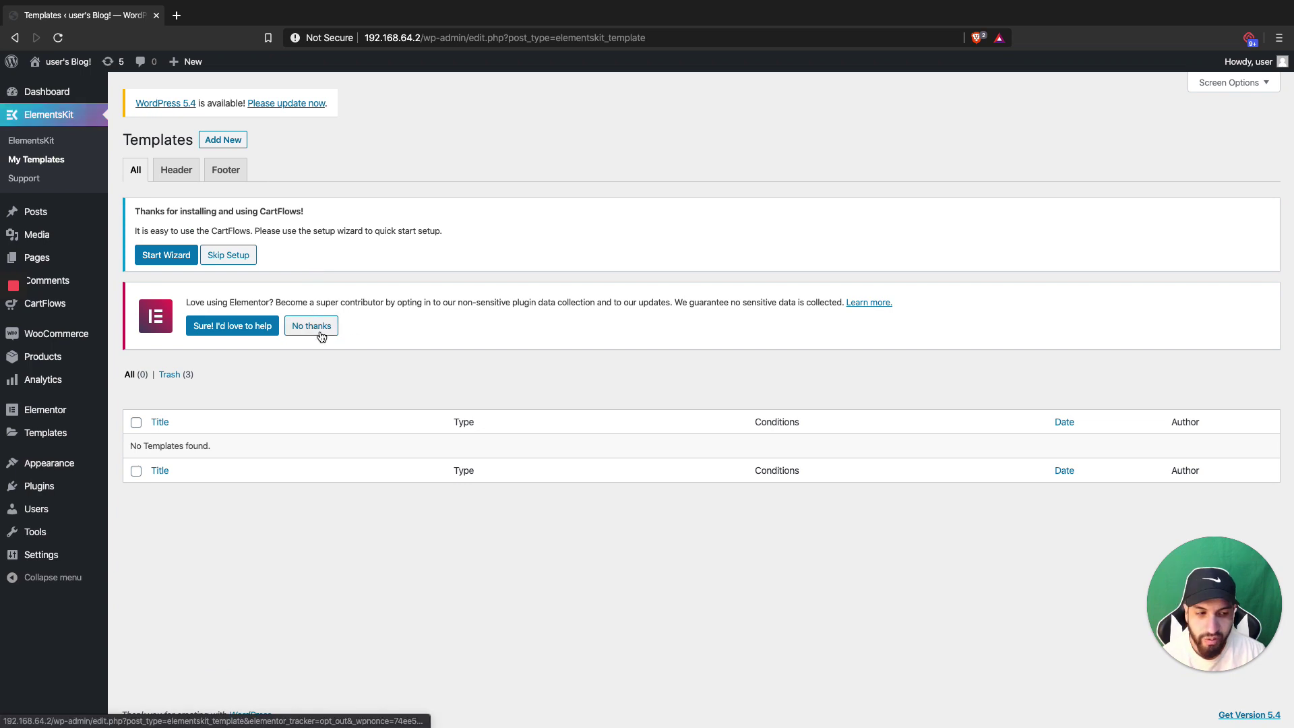
click(223, 140)
click(598, 289)
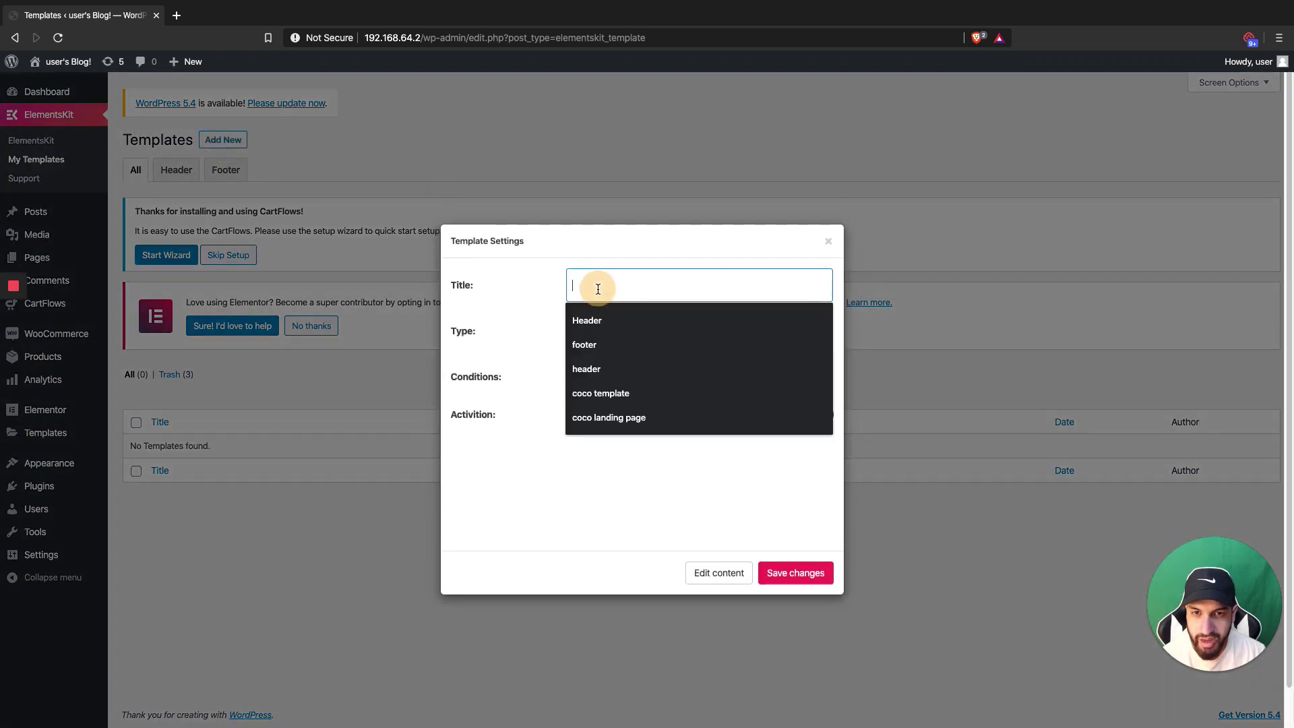
text(Header)
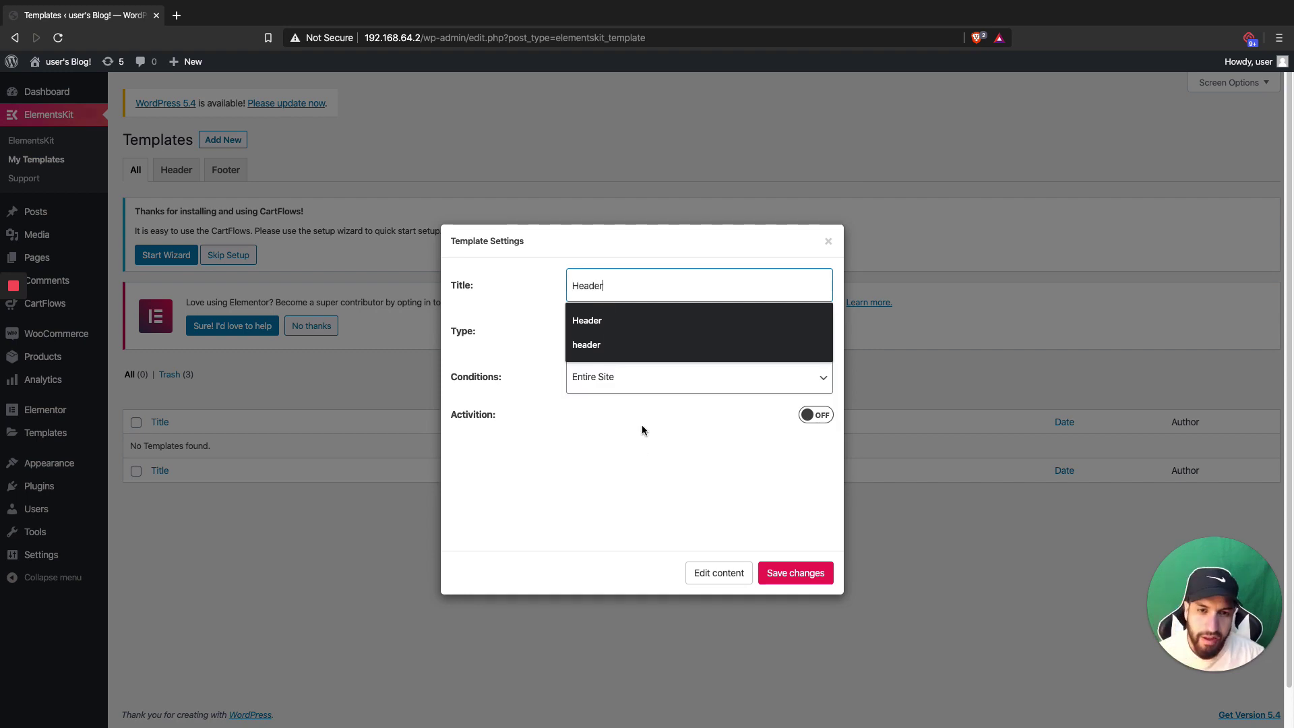
click(642, 446)
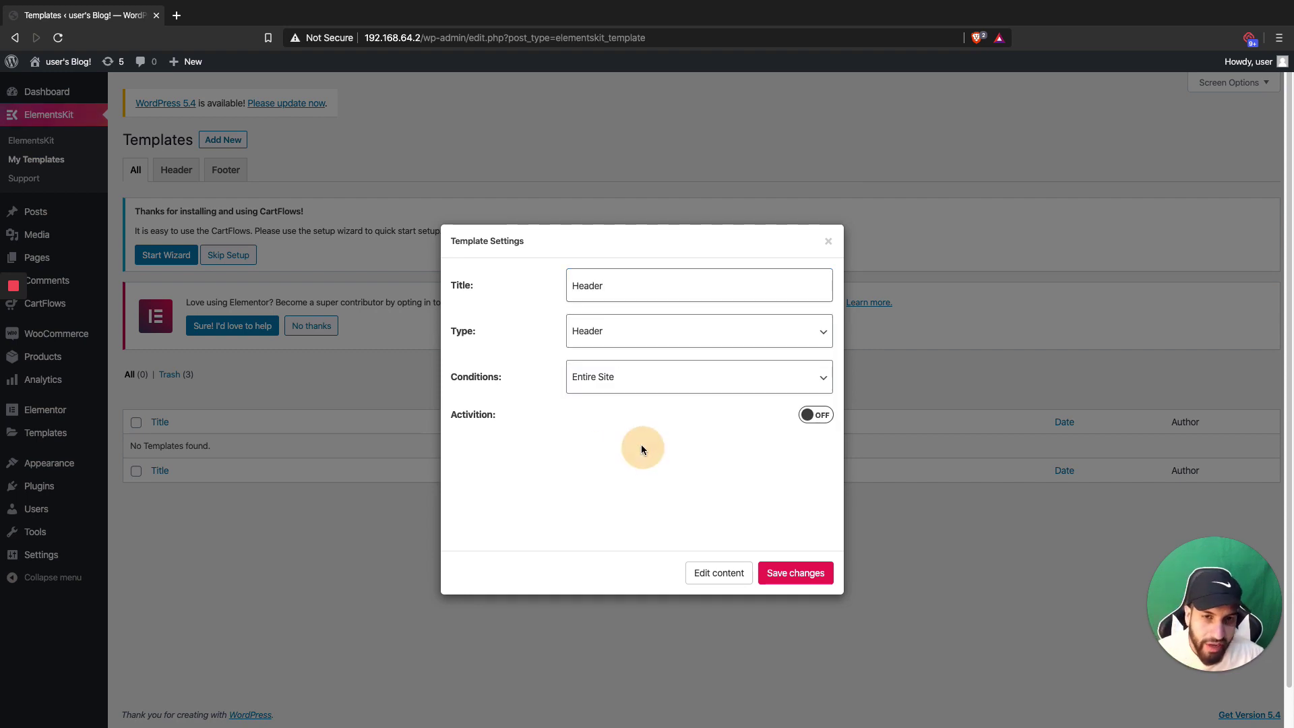
click(812, 417)
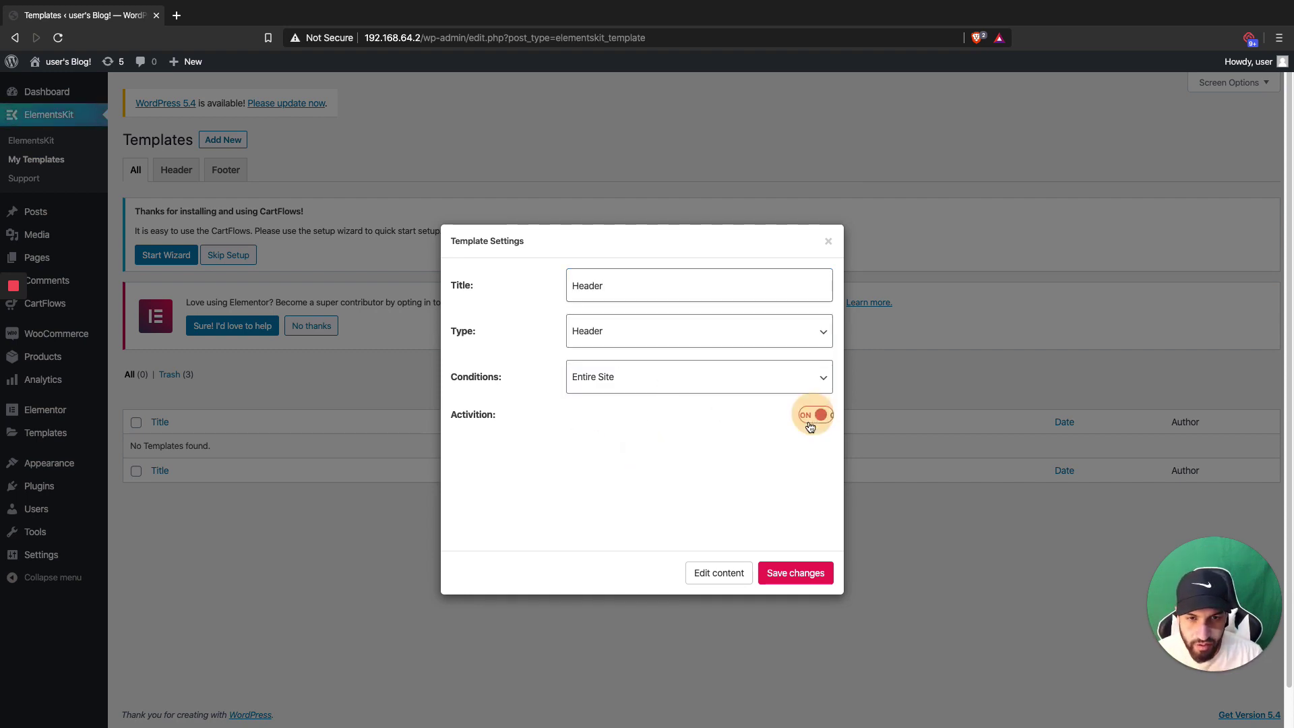
click(788, 572)
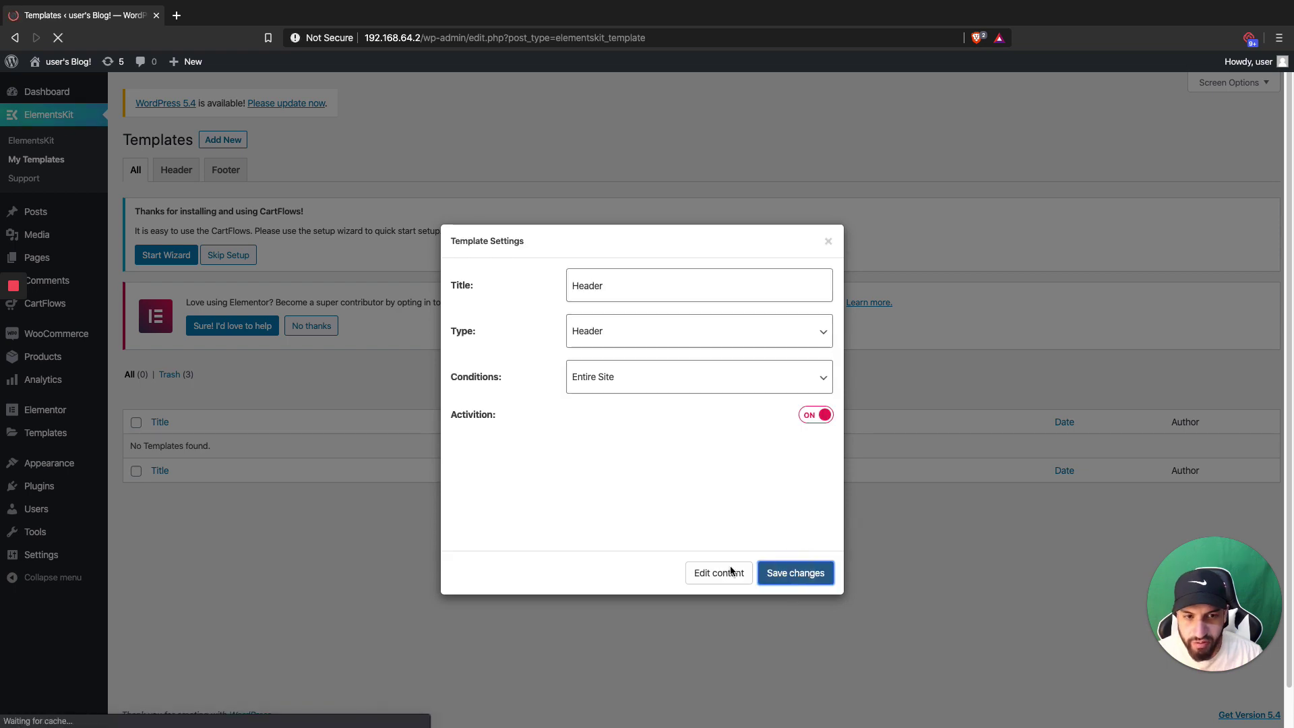
Open the content of the new Header template for editing in Elementor.
click(709, 578)
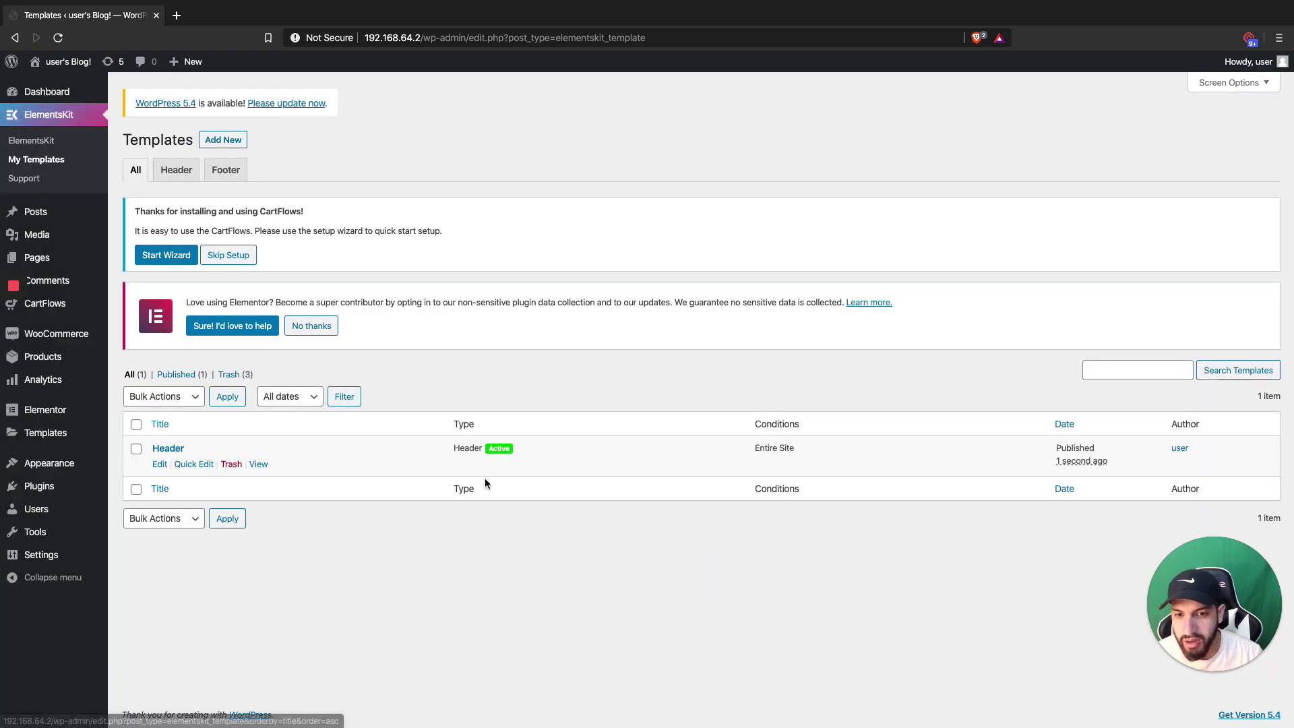
click(159, 464)
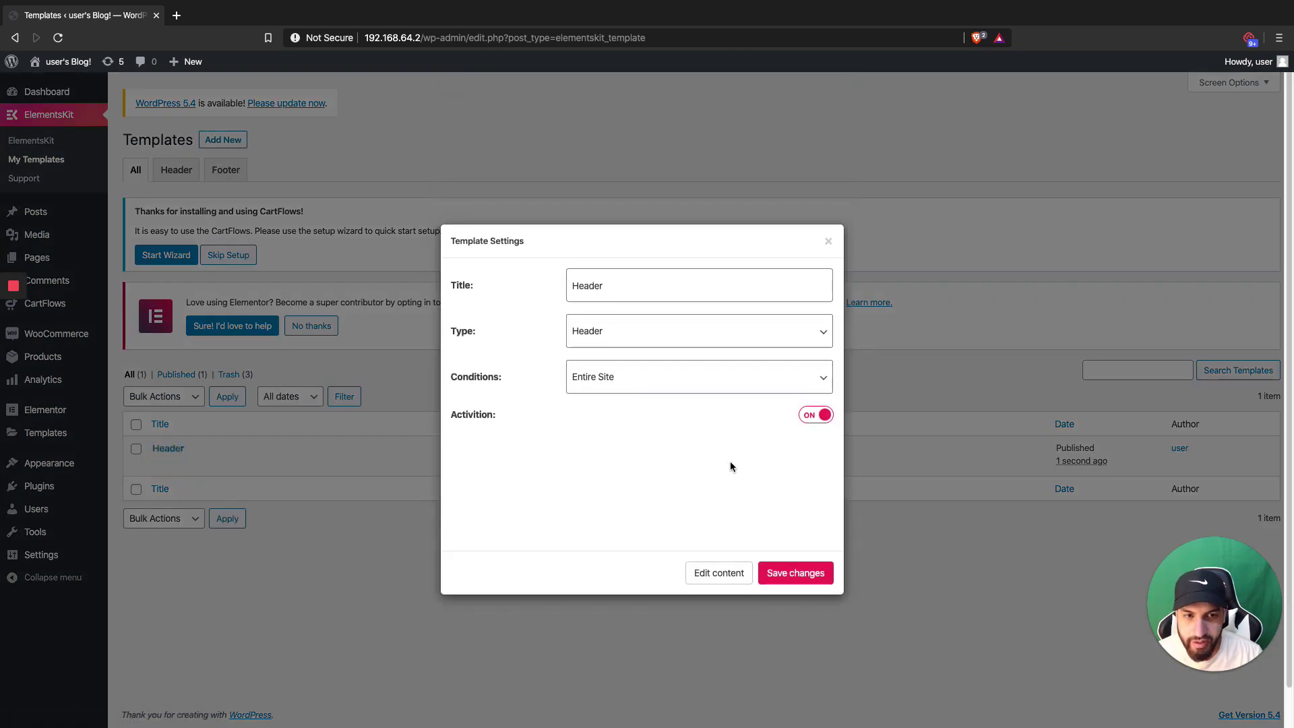
click(719, 575)
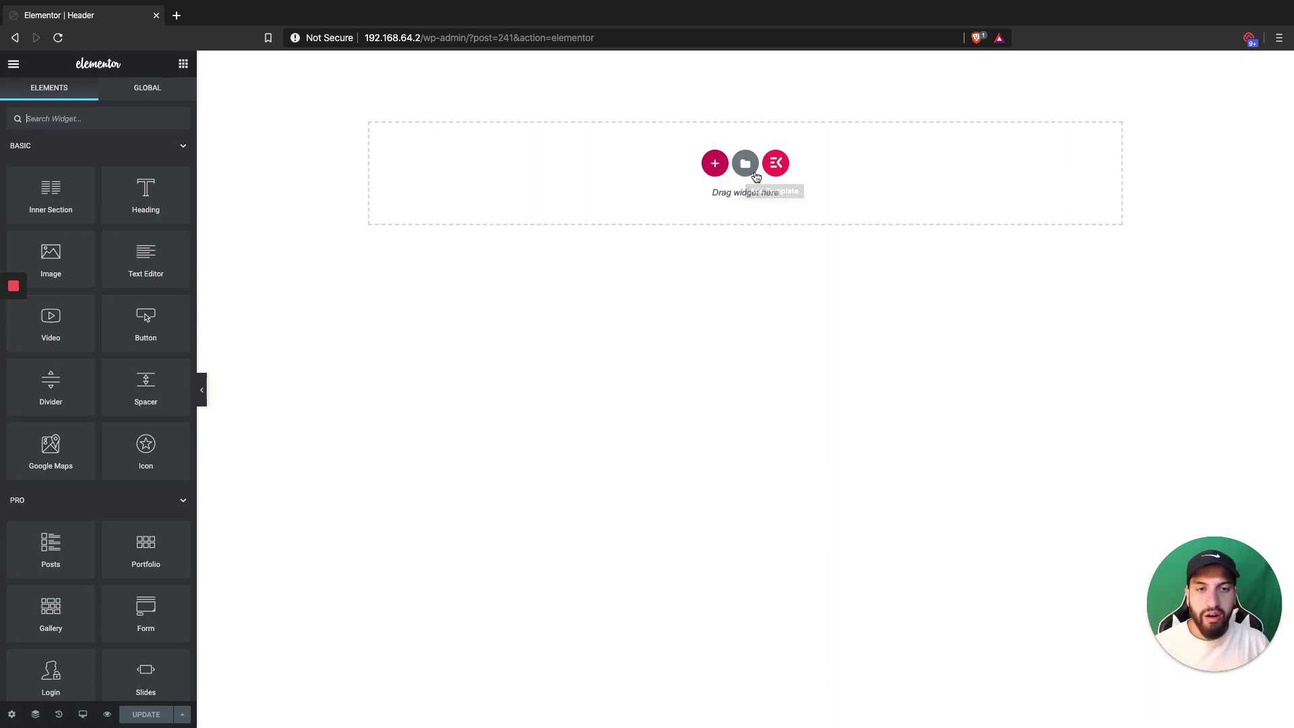
Insert the ElementsKit library header that has a light blue contact bar, search icon and Appointment button into the template.
click(774, 167)
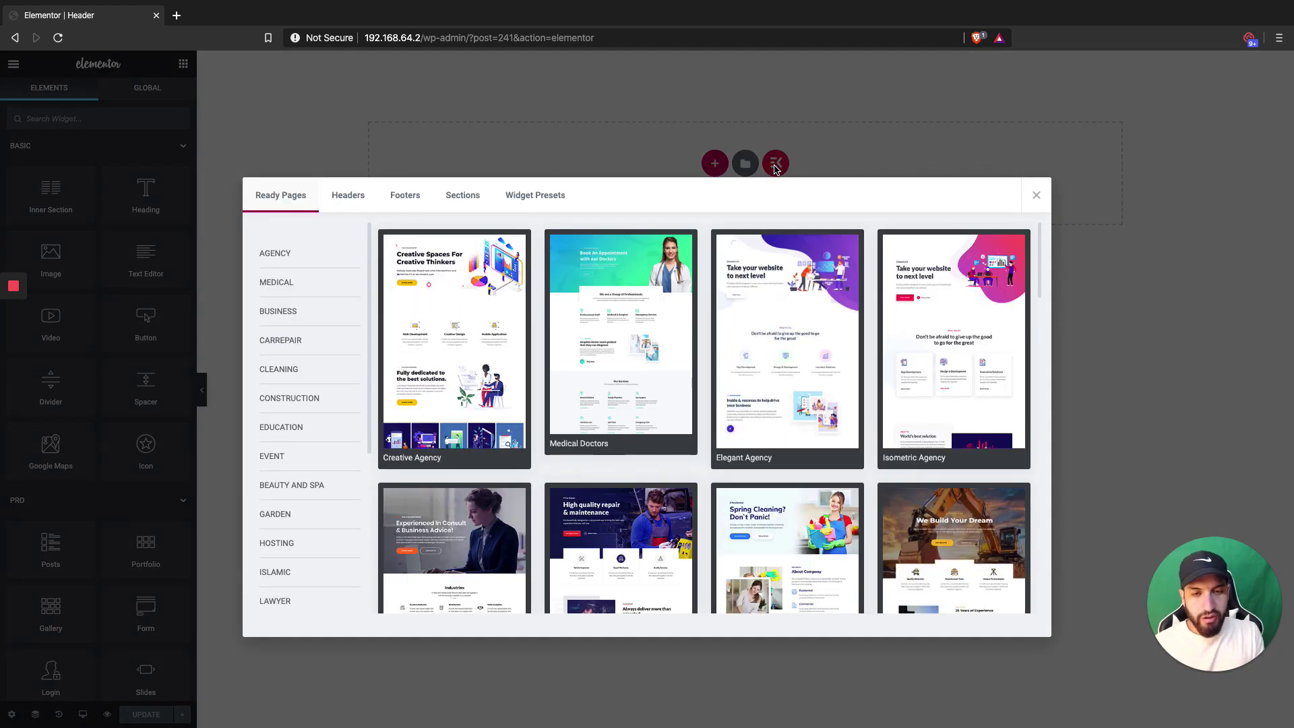
click(460, 197)
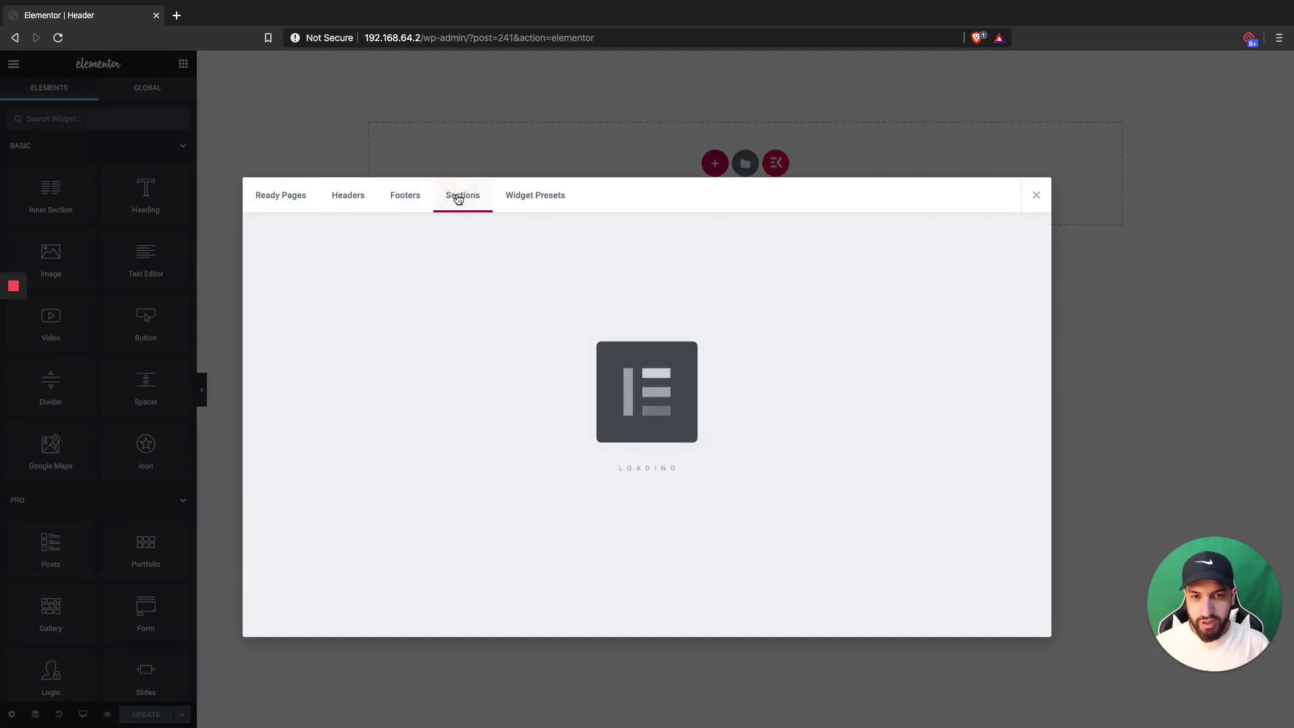
click(359, 201)
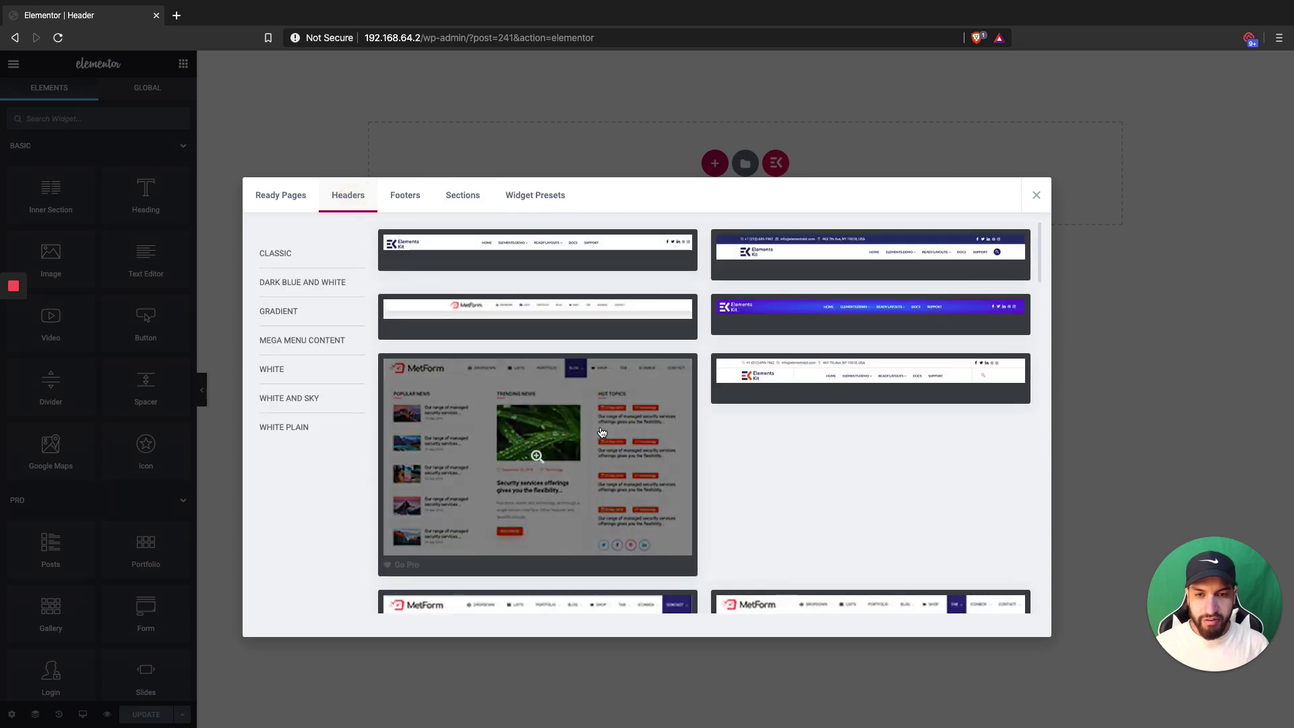
scroll(757, 400, down, 3)
scroll(757, 400, down, 4)
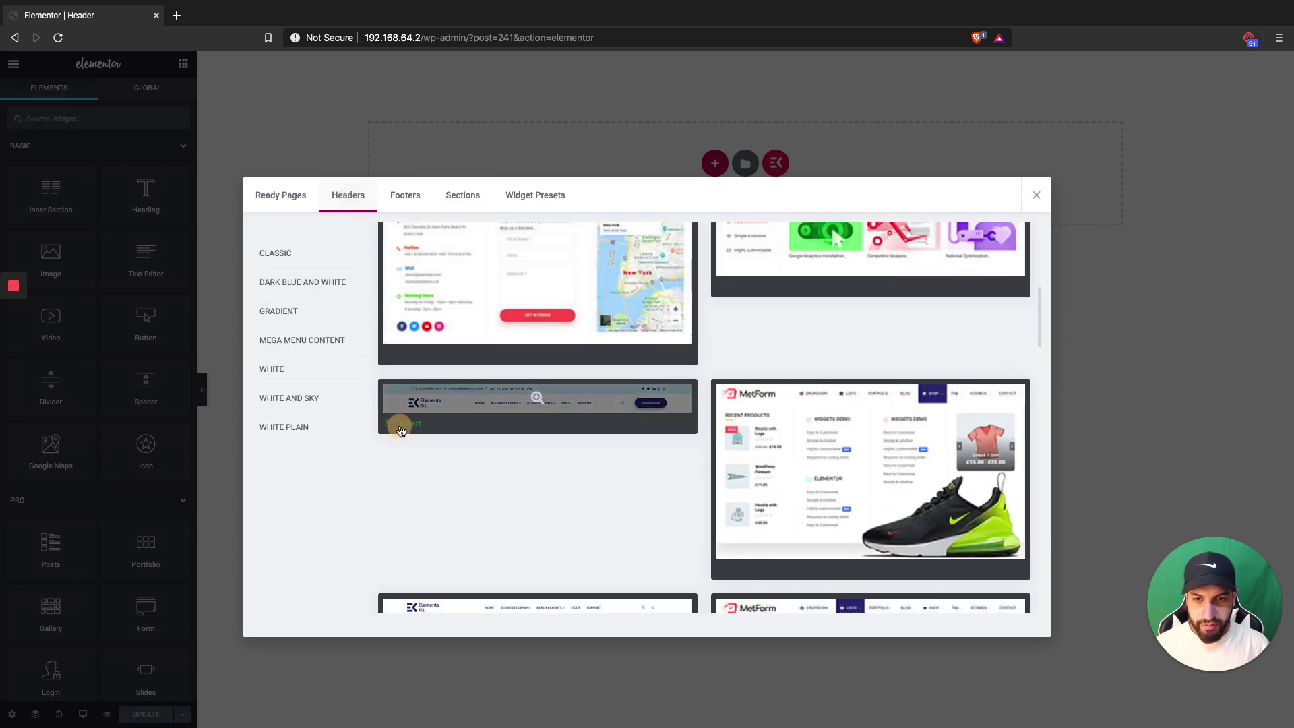
click(395, 427)
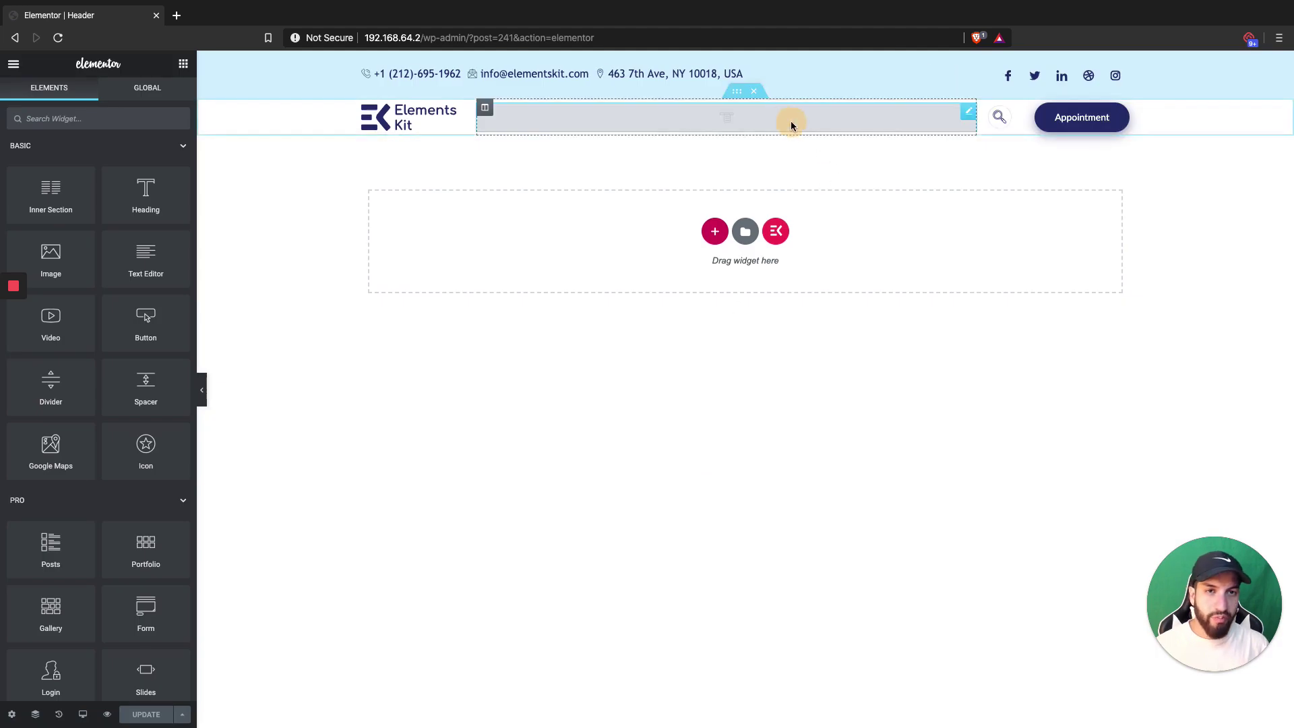
Delete the header's empty nav menu widget and place a fresh ElementsKit Nav menu between the logo and the search icon.
right_click(688, 124)
click(706, 317)
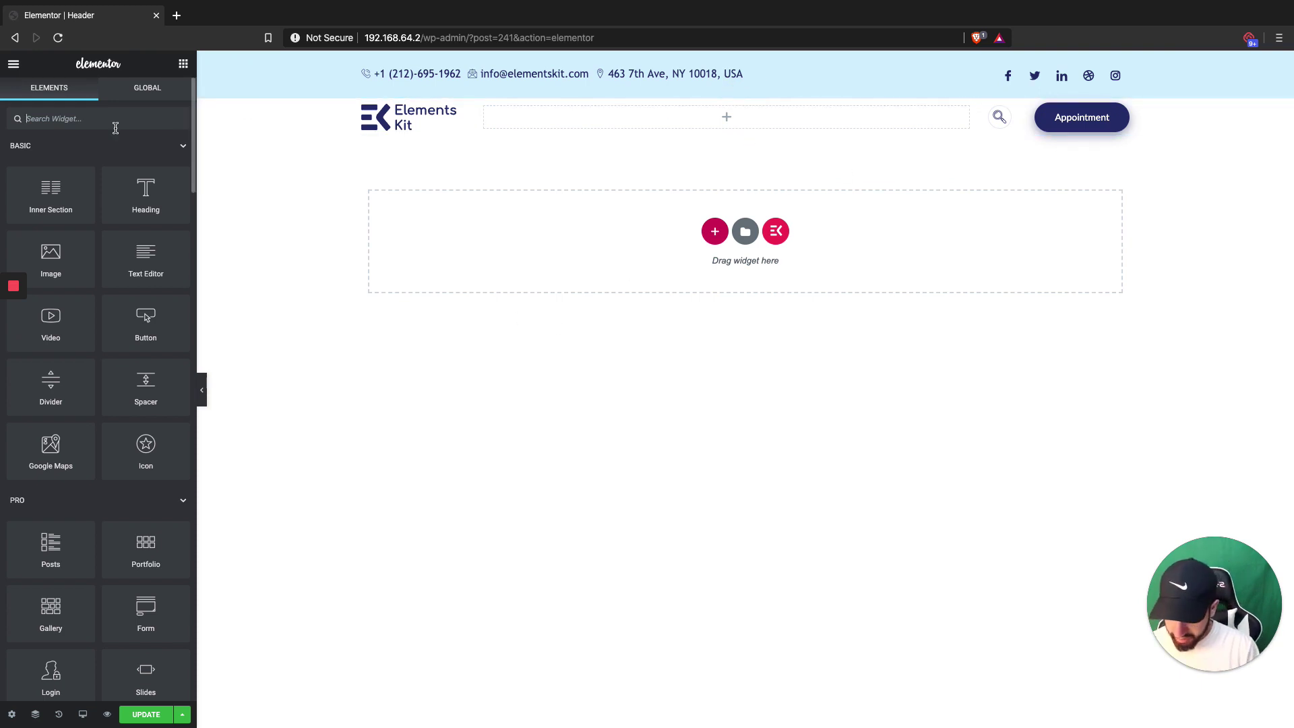
text(menu)
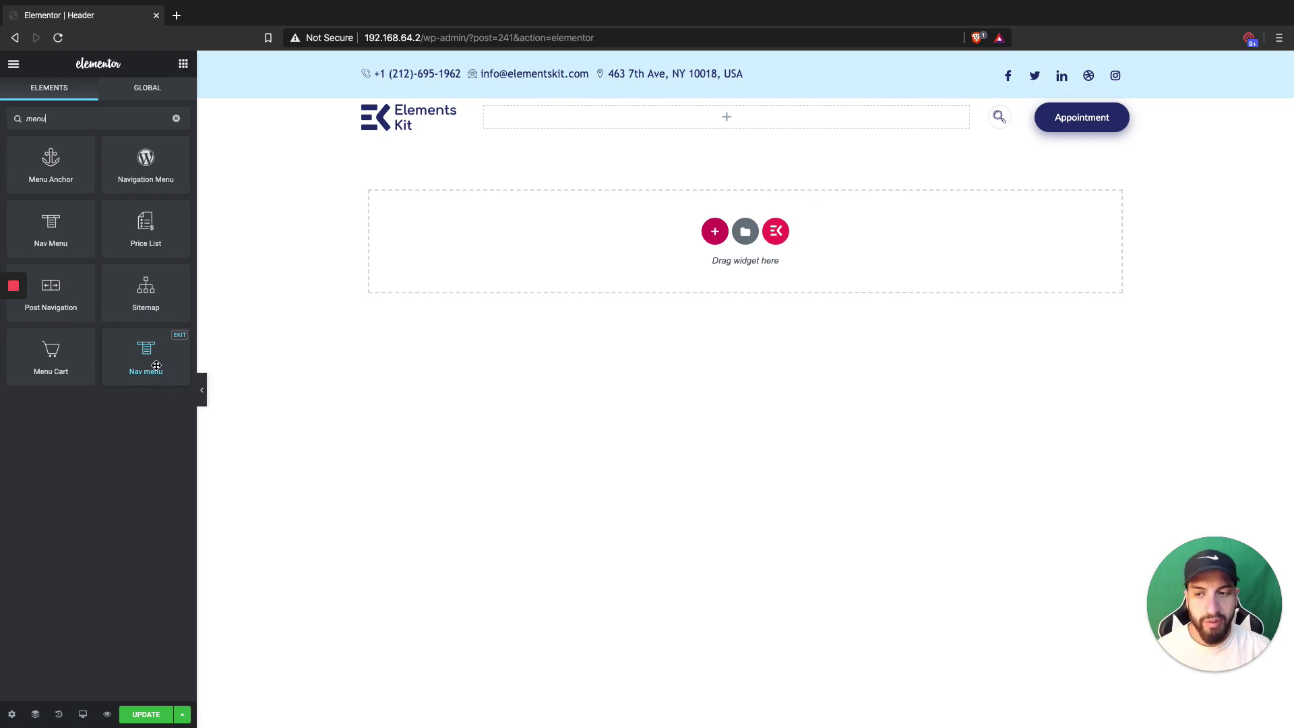
drag(153, 367, 778, 123)
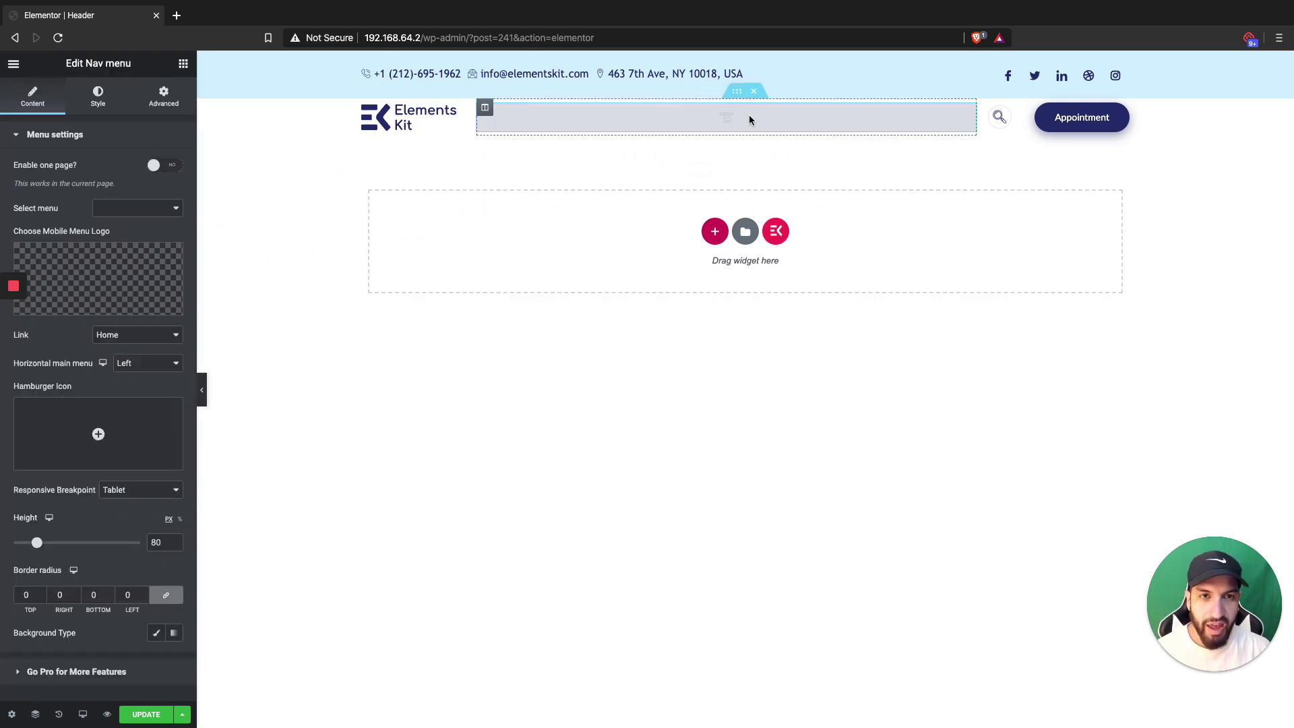
Align the nav menu horizontally to Right, assign Menu 1 to it, and update the header template.
click(138, 367)
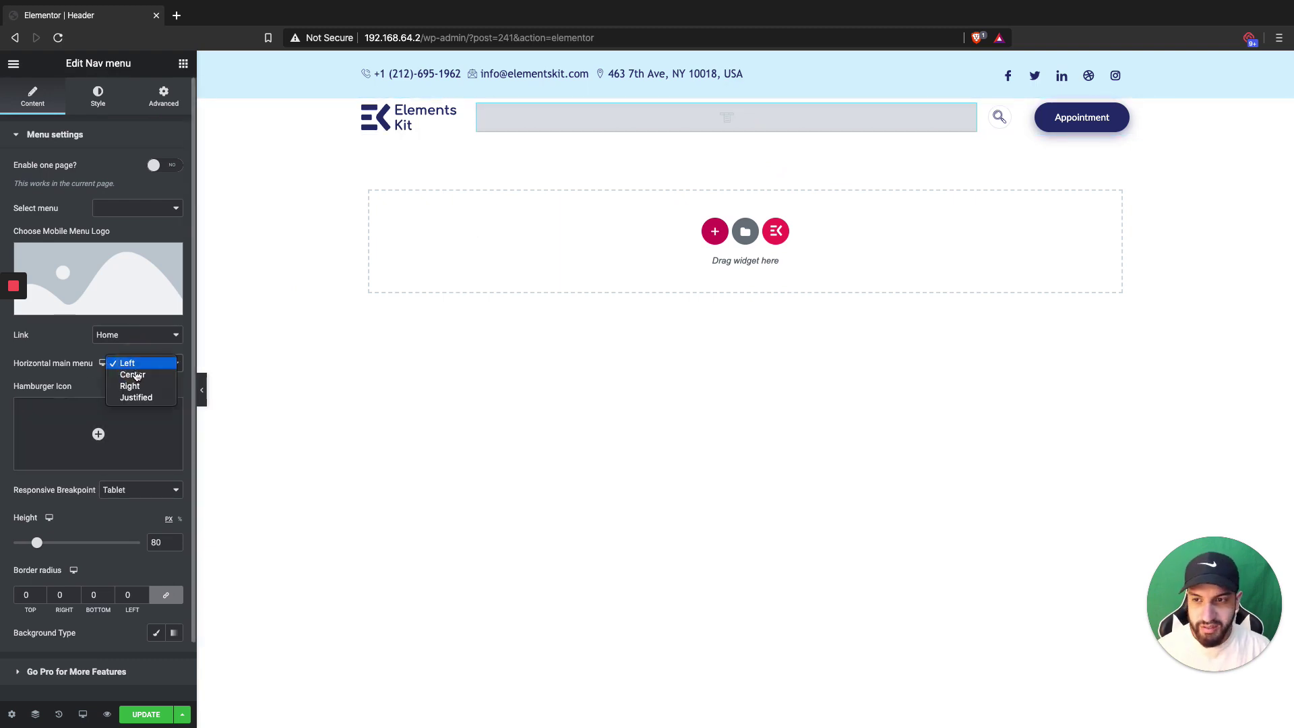
click(128, 364)
click(128, 209)
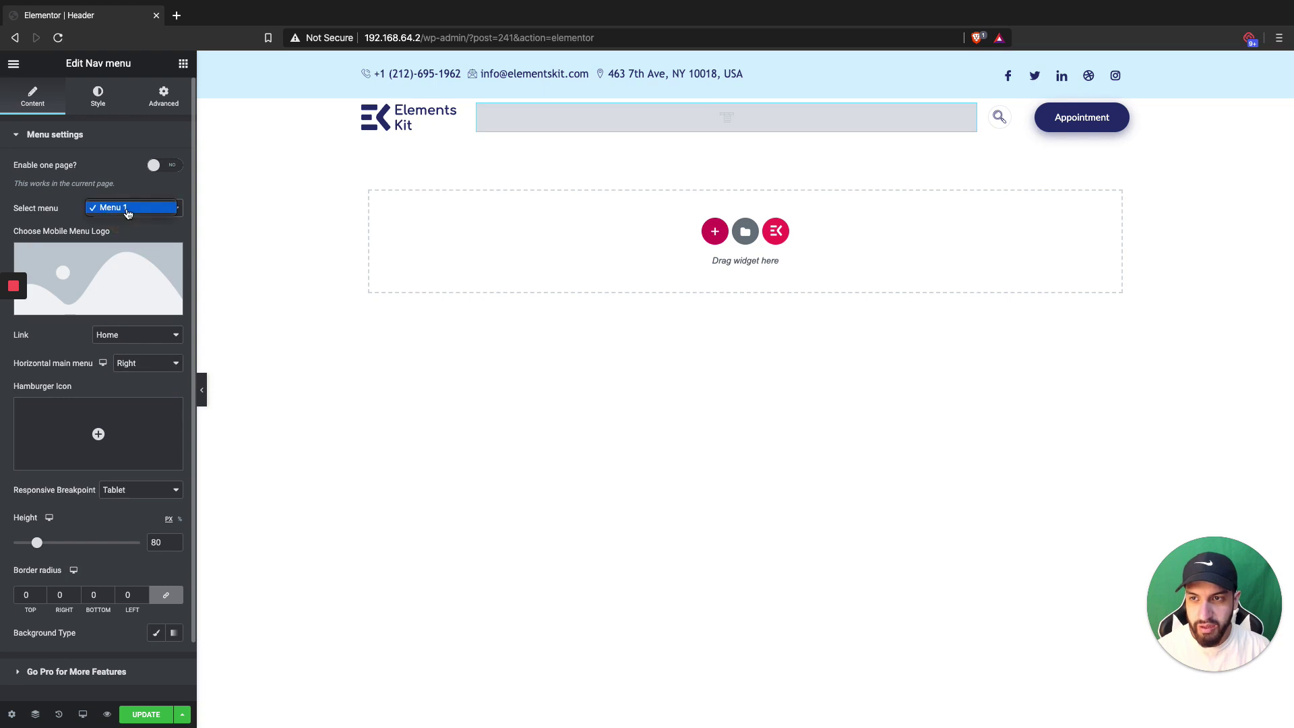
click(124, 209)
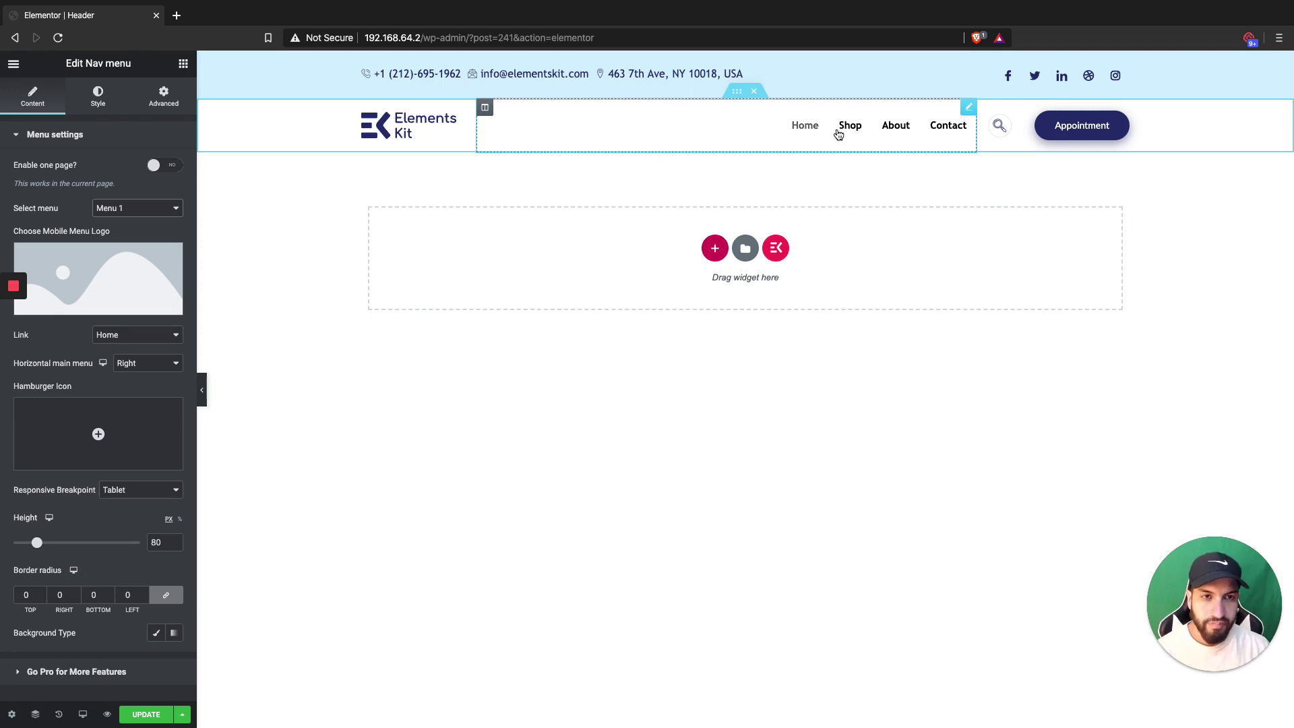
click(161, 716)
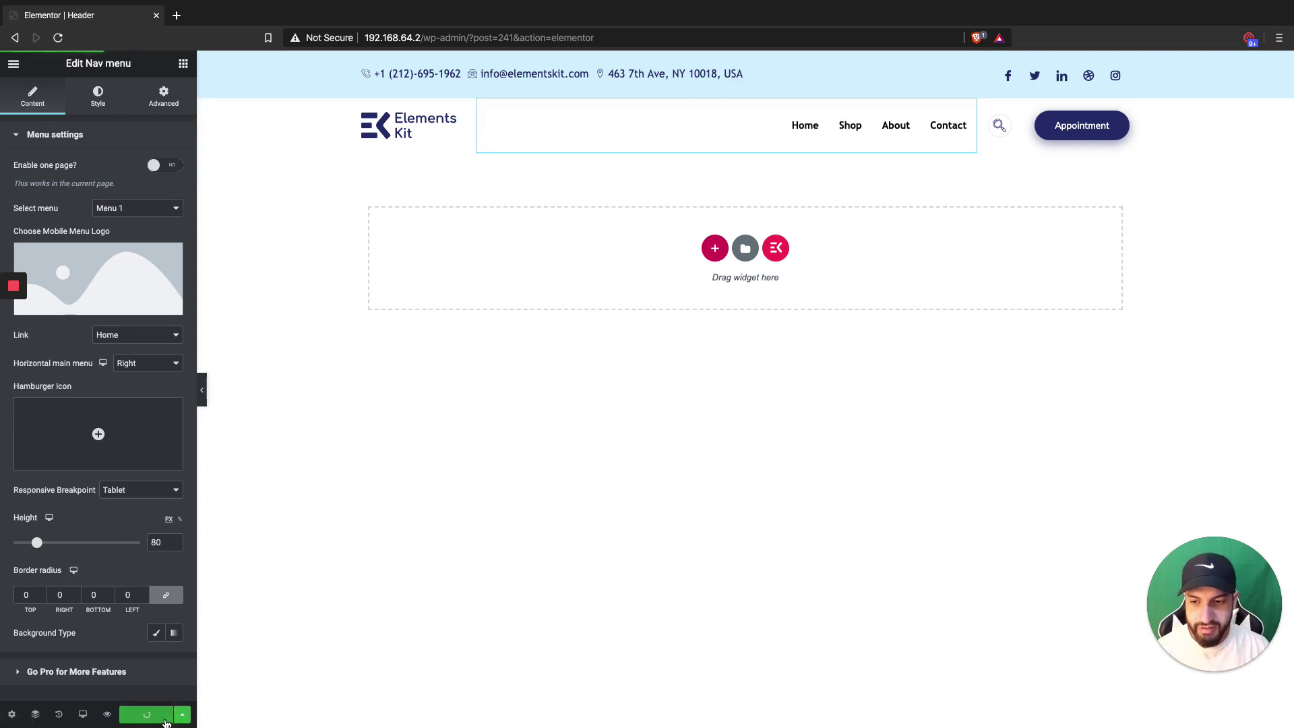
Exit the Elementor editor to the WordPress dashboard and open the site's menu management page.
click(14, 66)
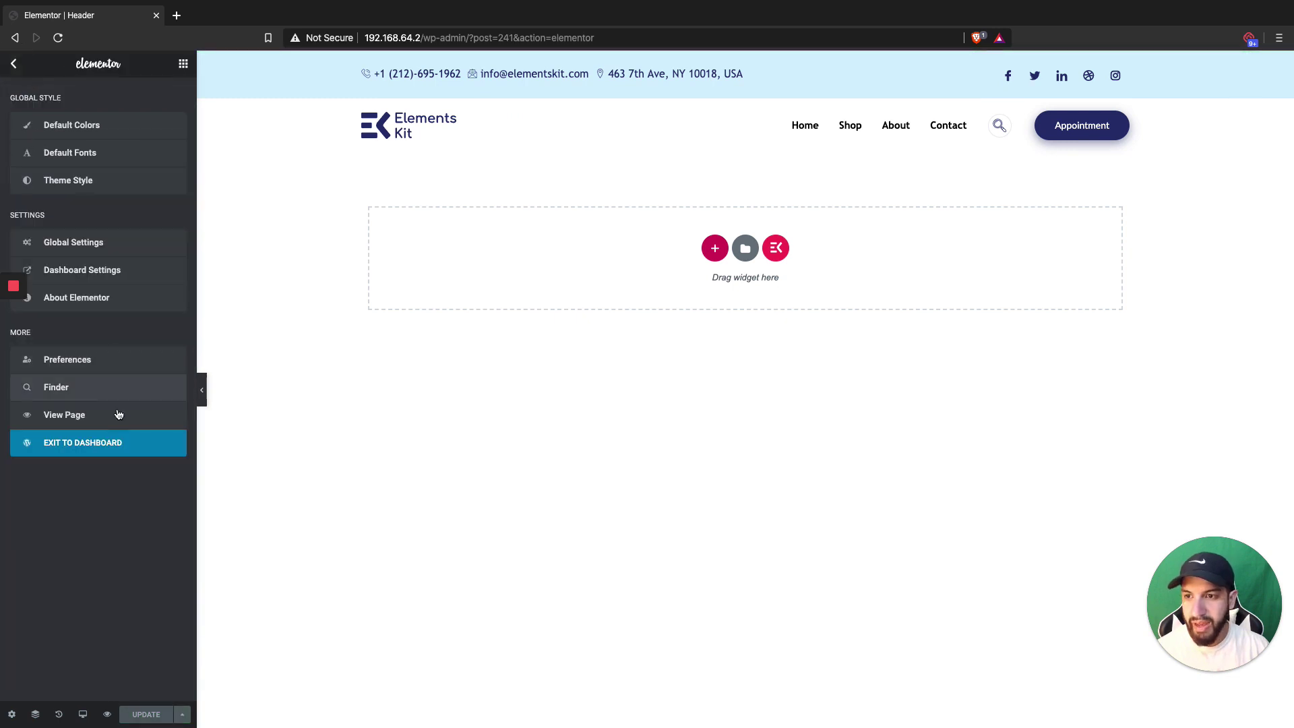
click(103, 457)
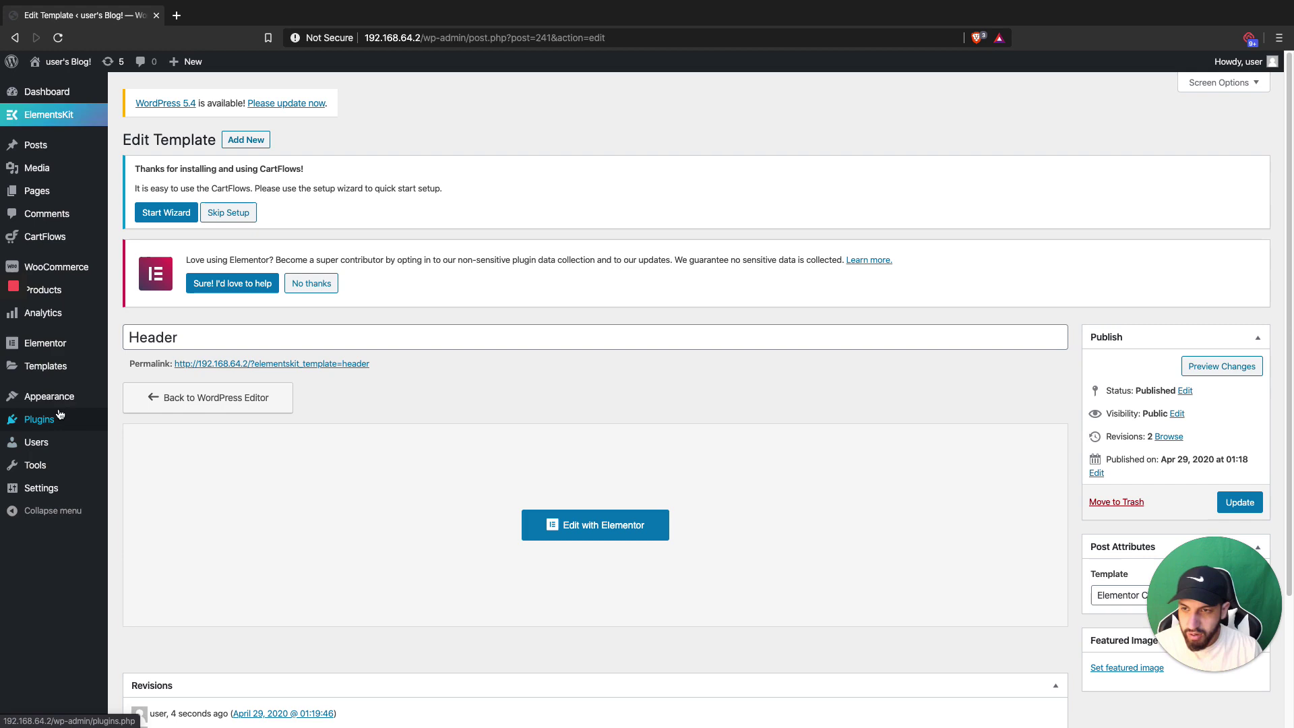
mouse_move(54, 397)
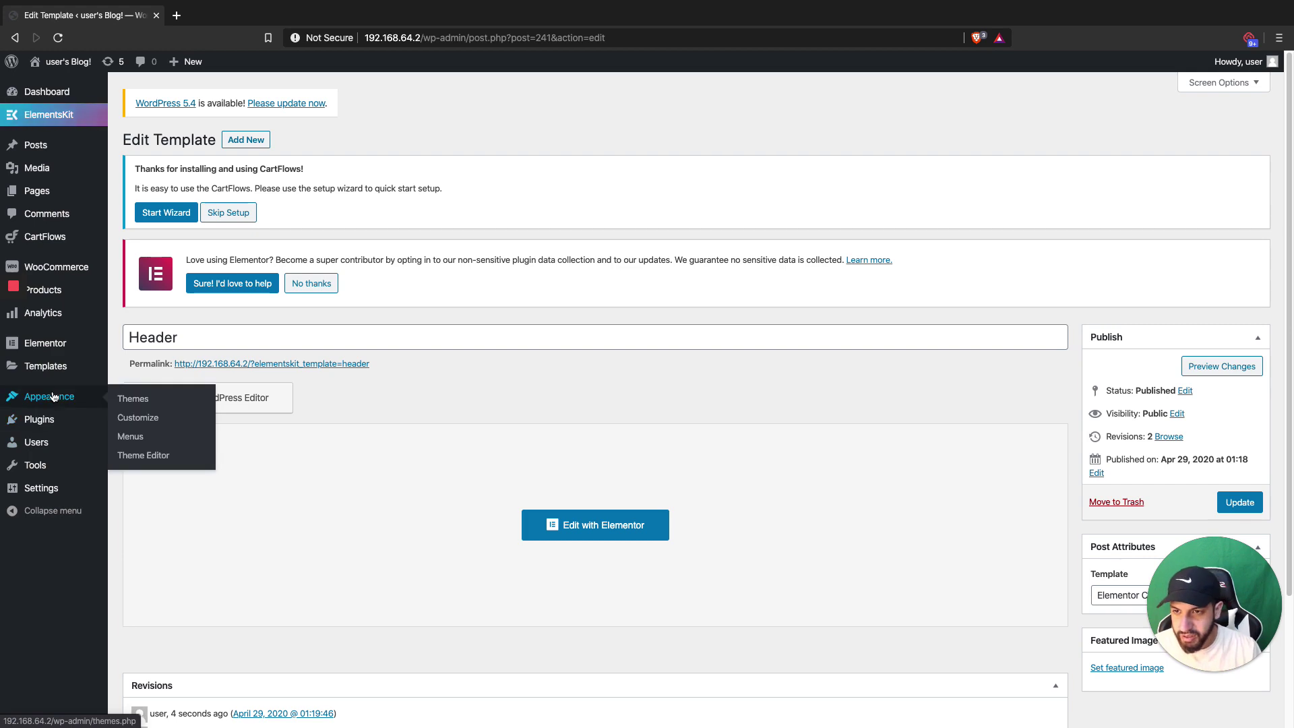
click(130, 436)
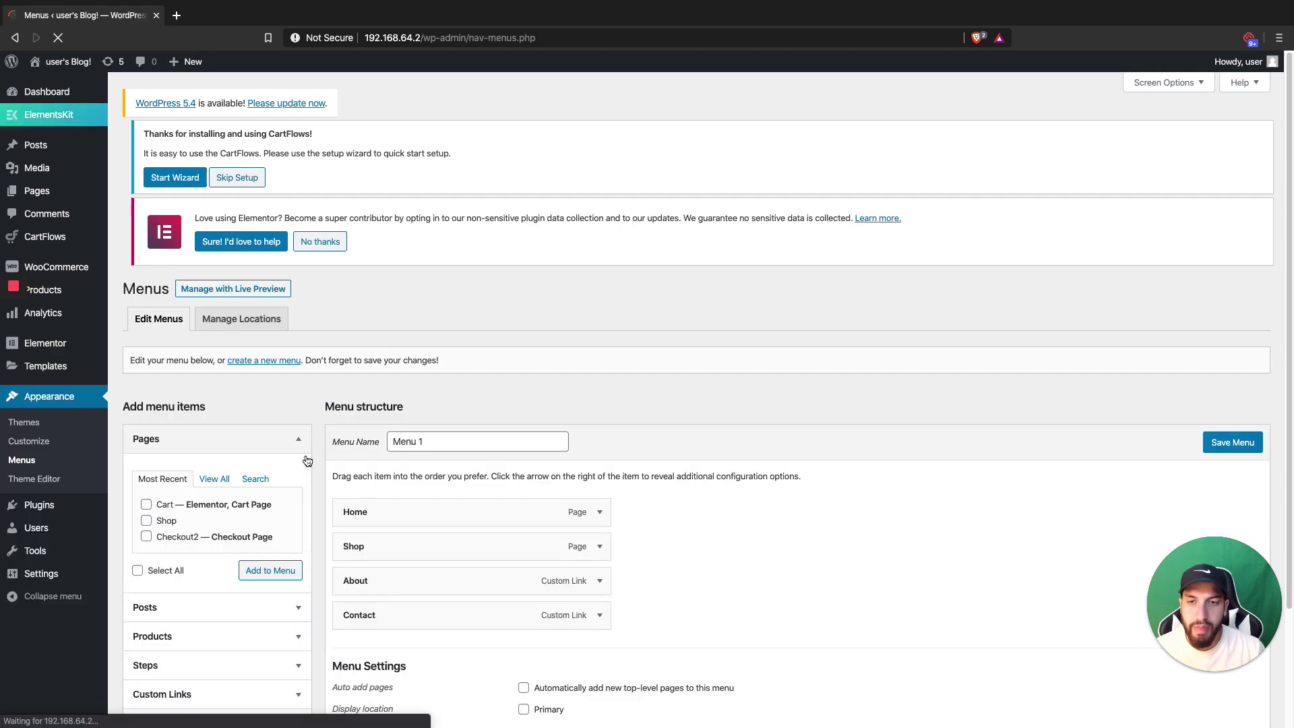
Enable Menu 1 for ElementsKit Megamenu content and save the menu.
scroll(667, 405, down, 3)
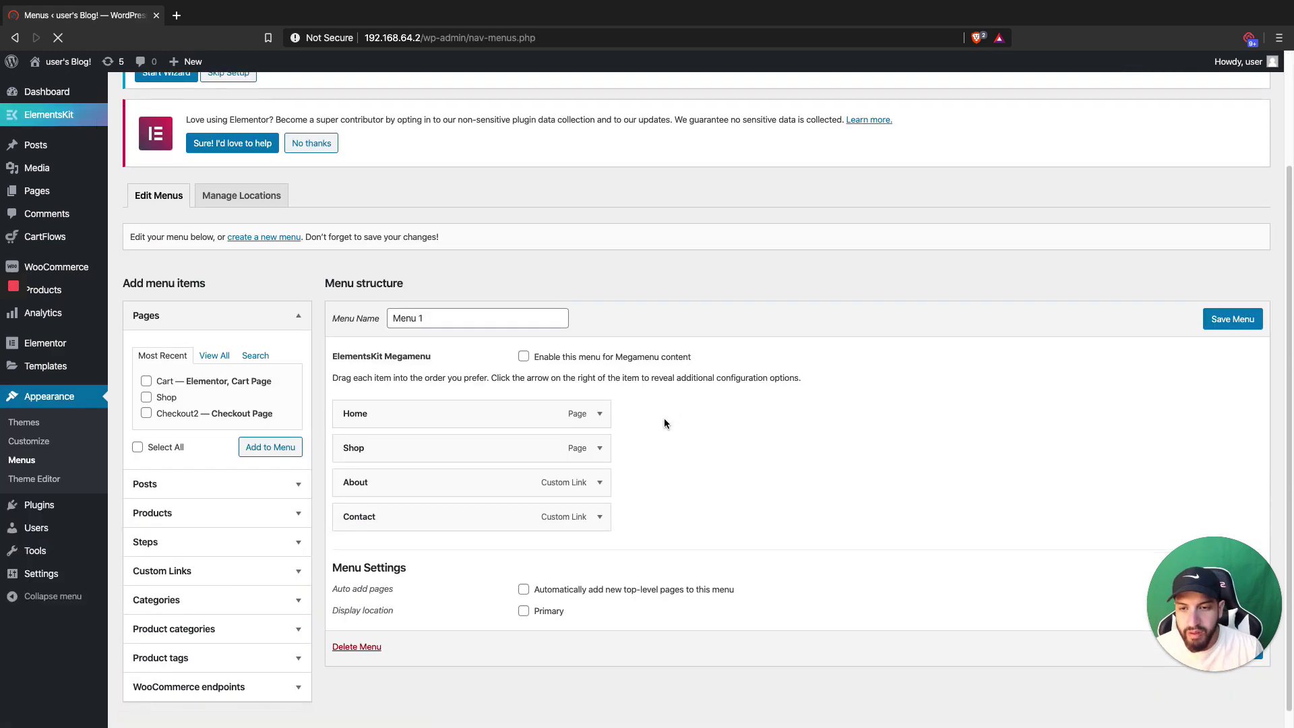
click(523, 357)
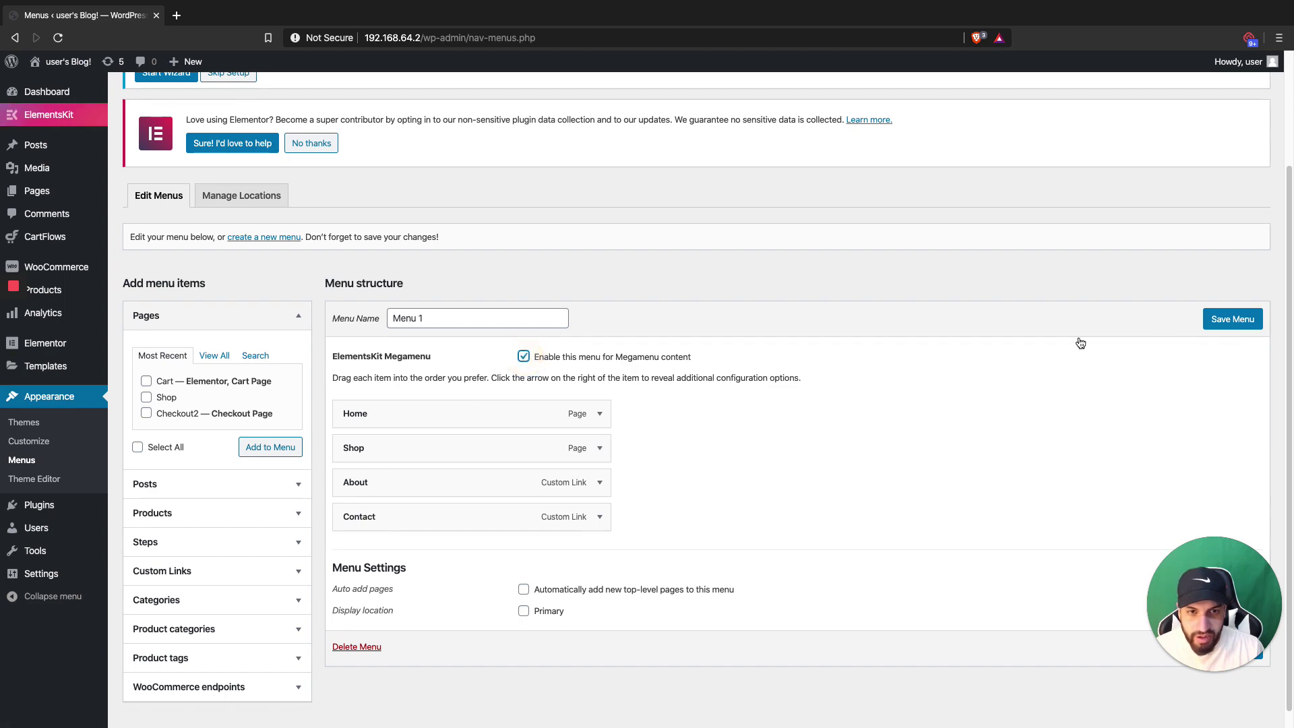
click(1230, 319)
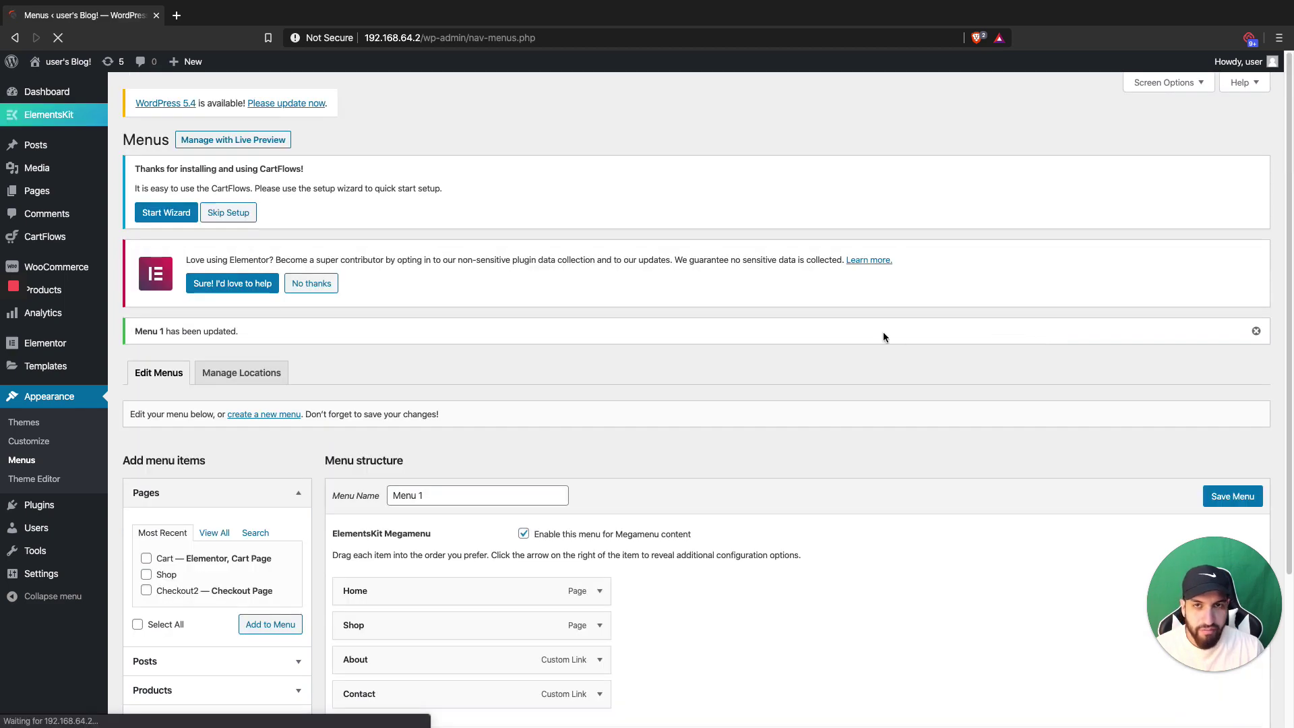
Enable the mega menu for the Home menu item, save the setting, and open its megamenu content for editing.
scroll(711, 327, down, 3)
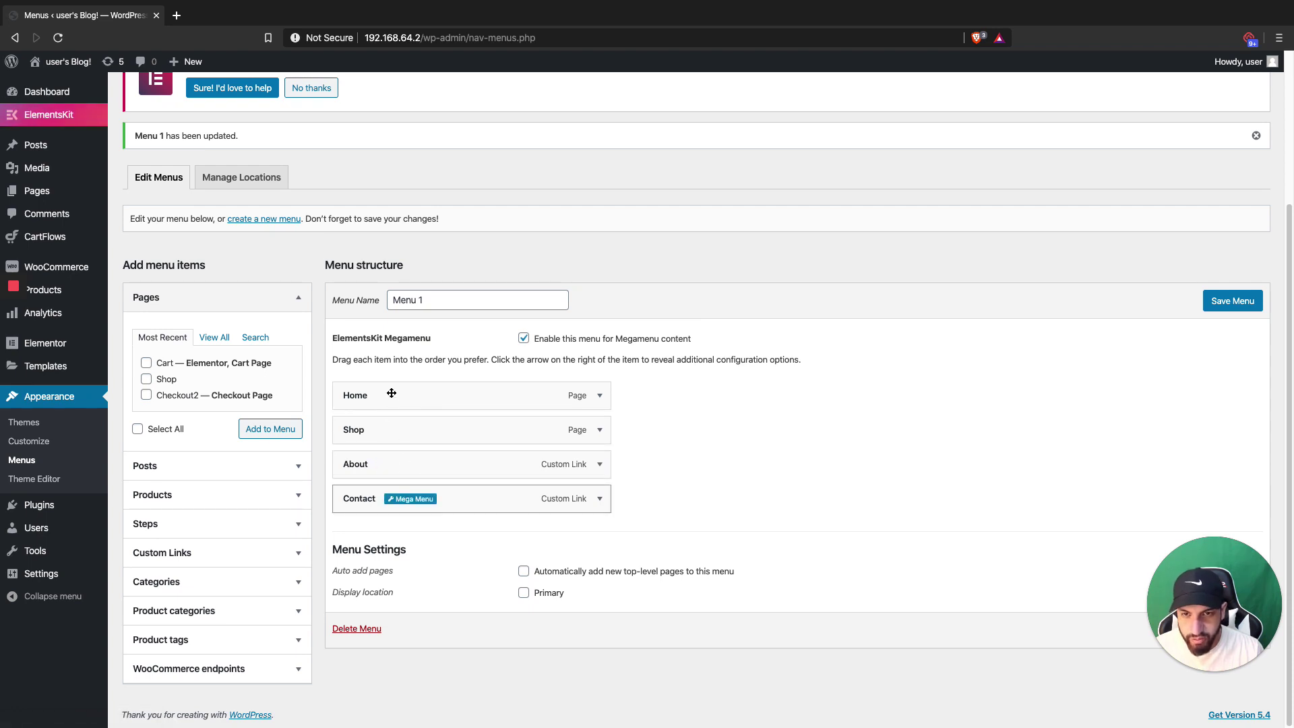
click(596, 397)
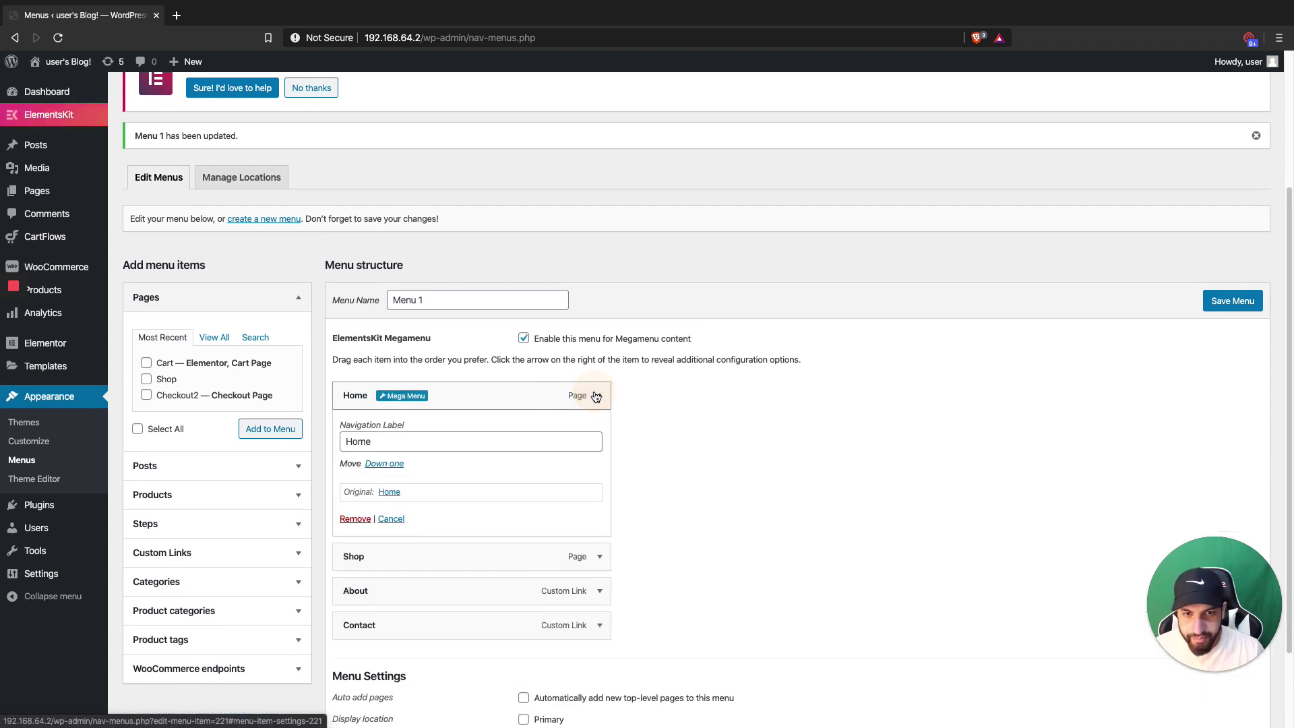
click(405, 395)
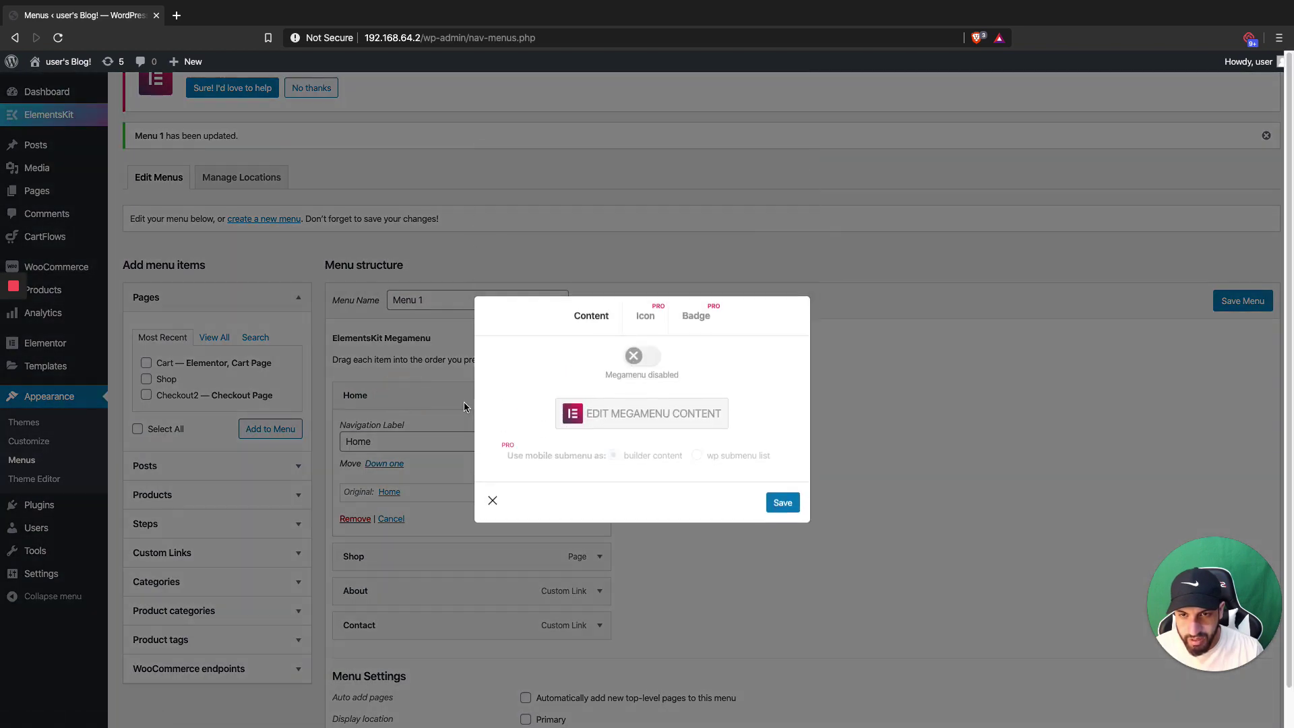
click(641, 357)
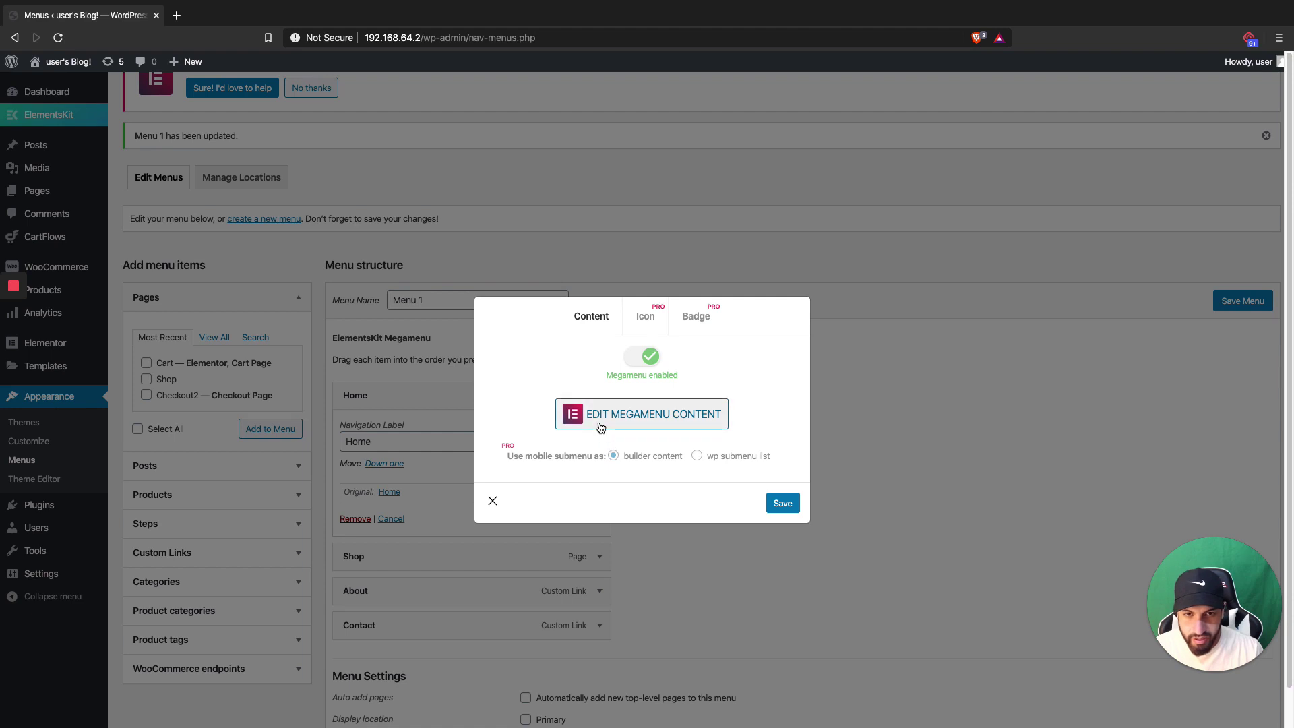
click(780, 502)
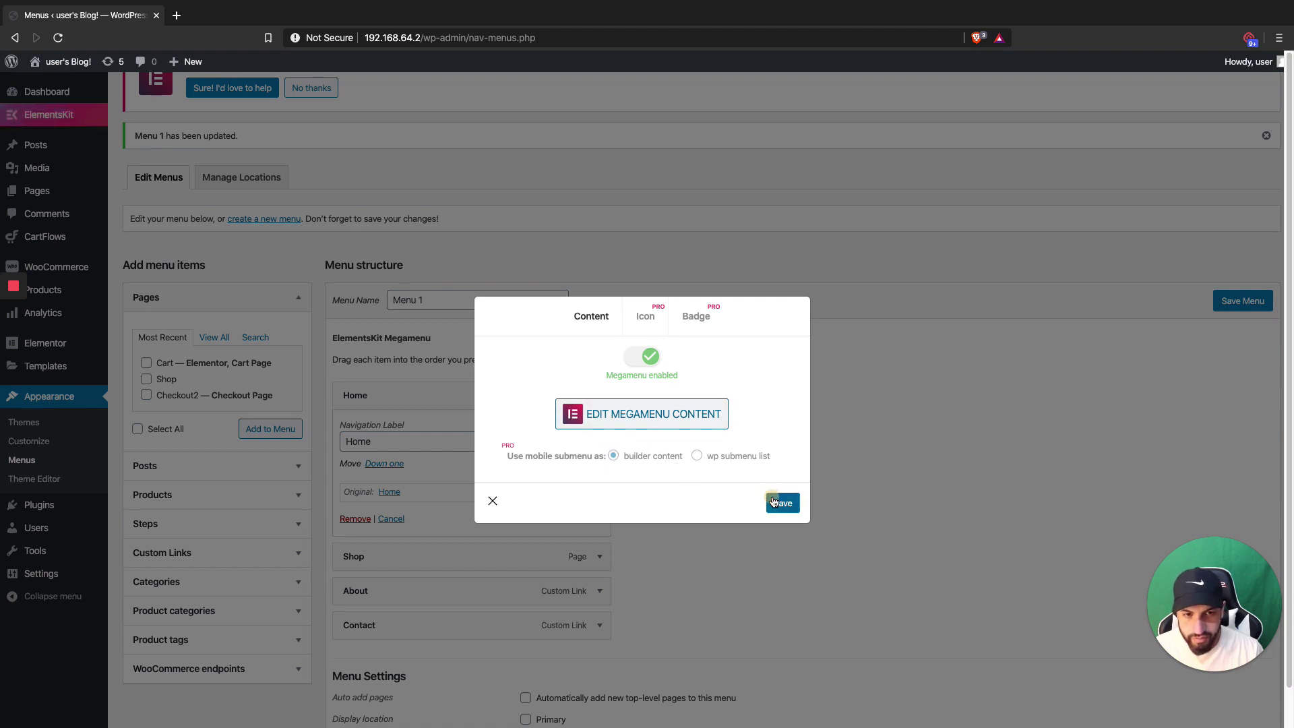
click(633, 414)
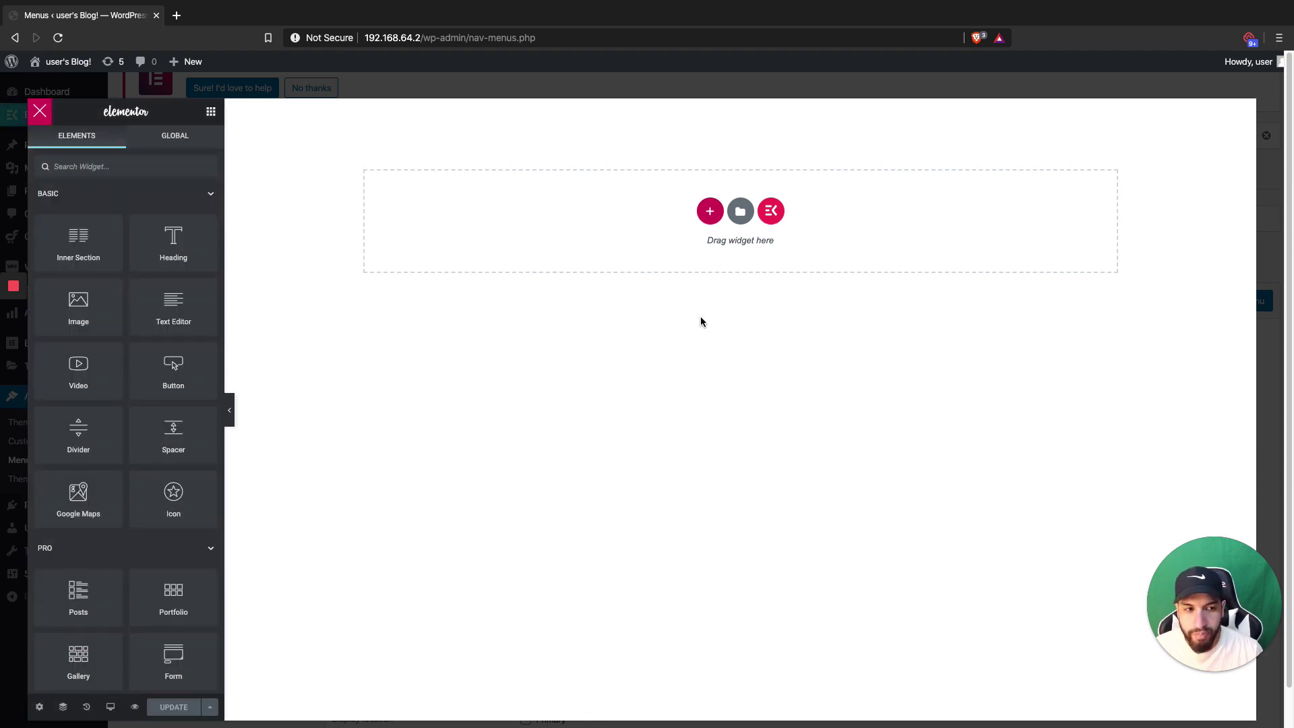
Examine the footer designs in the ElementsKit template library, then close the library without inserting one.
click(764, 212)
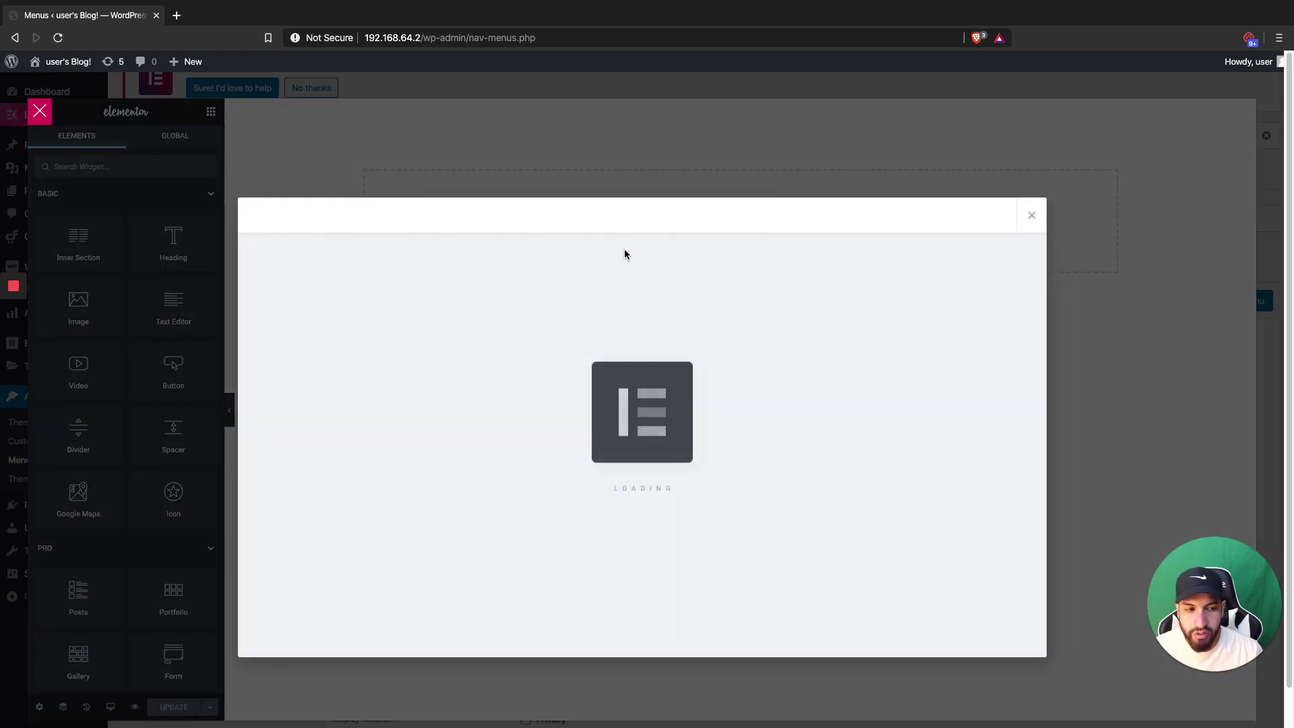
click(464, 223)
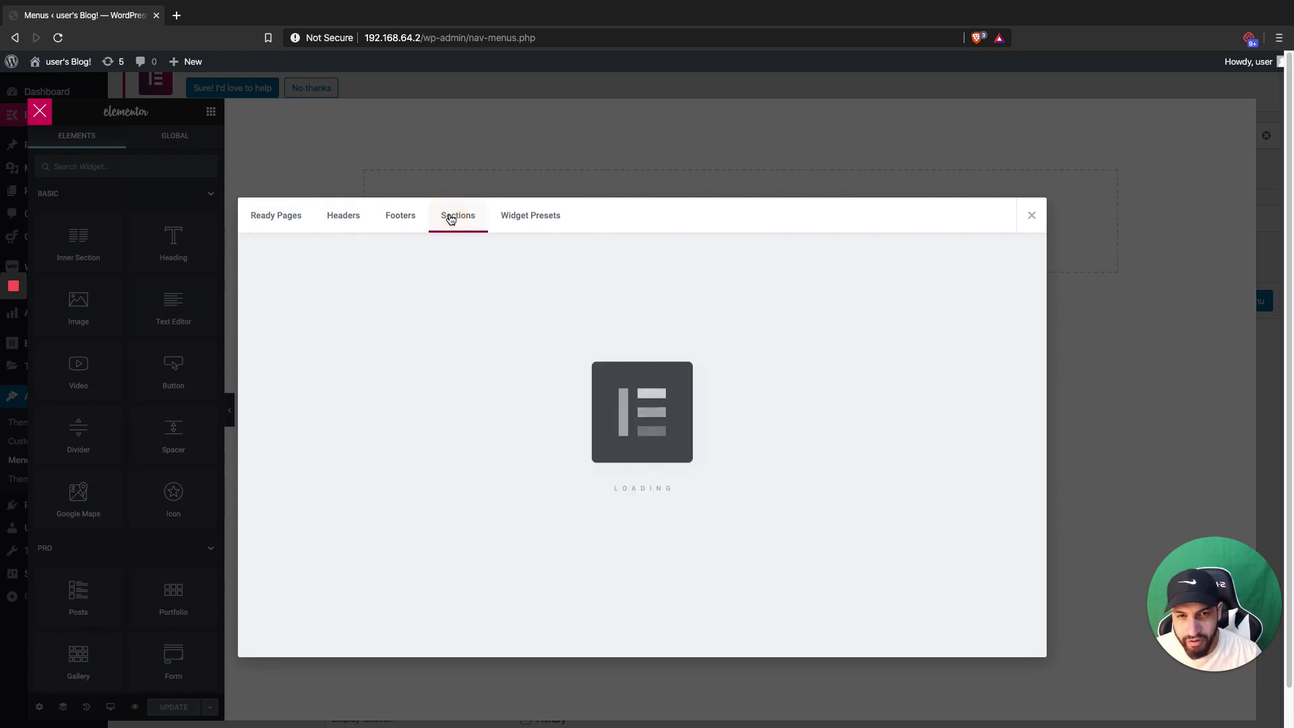
click(401, 220)
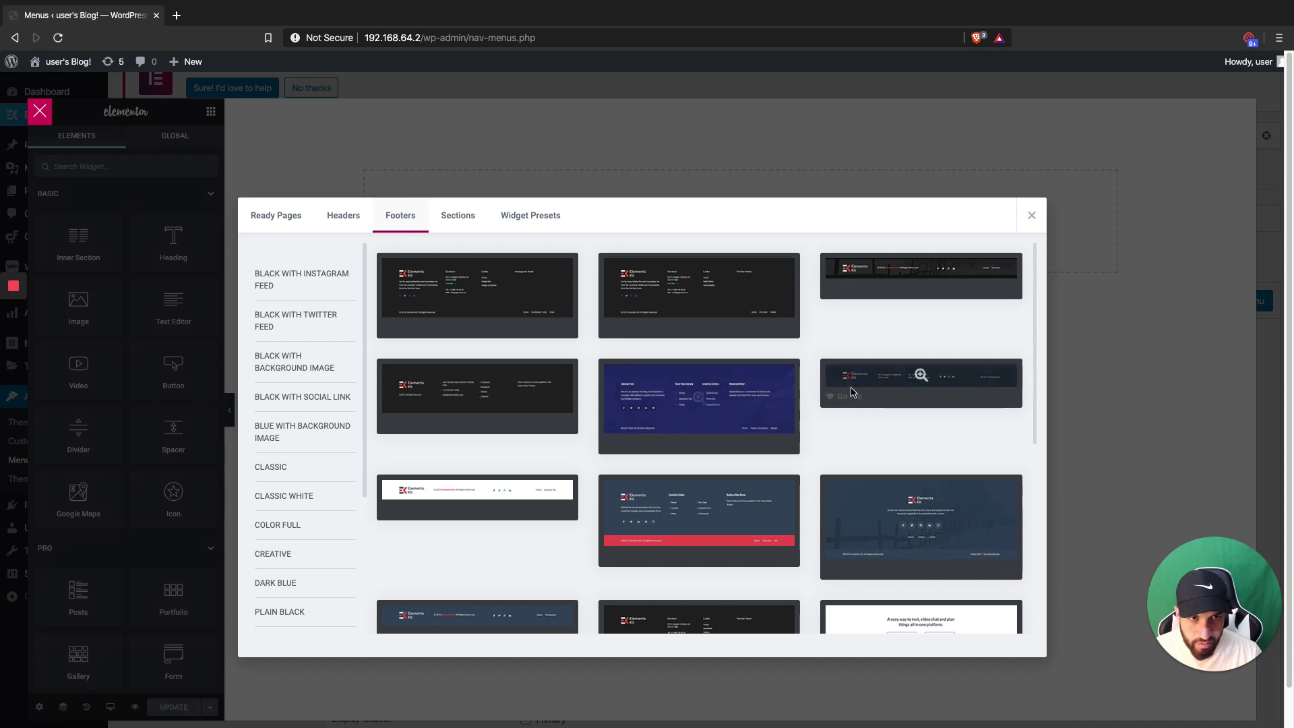
scroll(694, 514, down, 4)
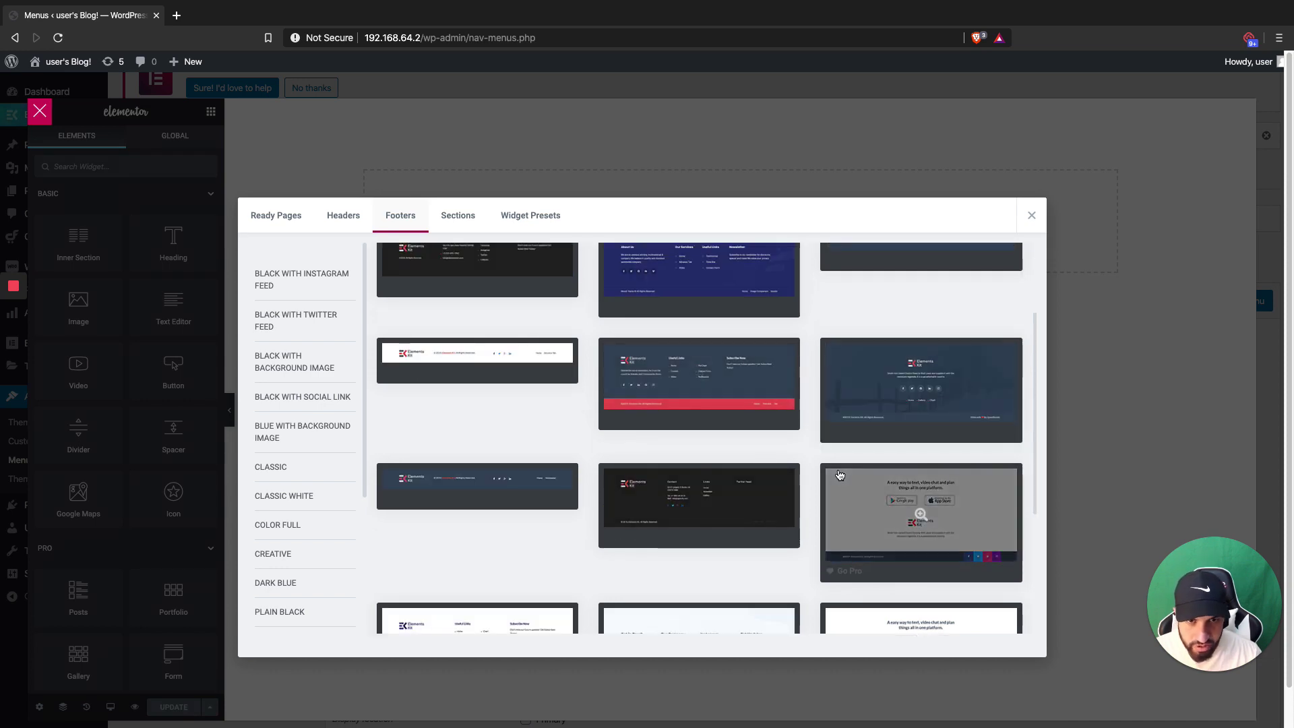
scroll(840, 469, up, 4)
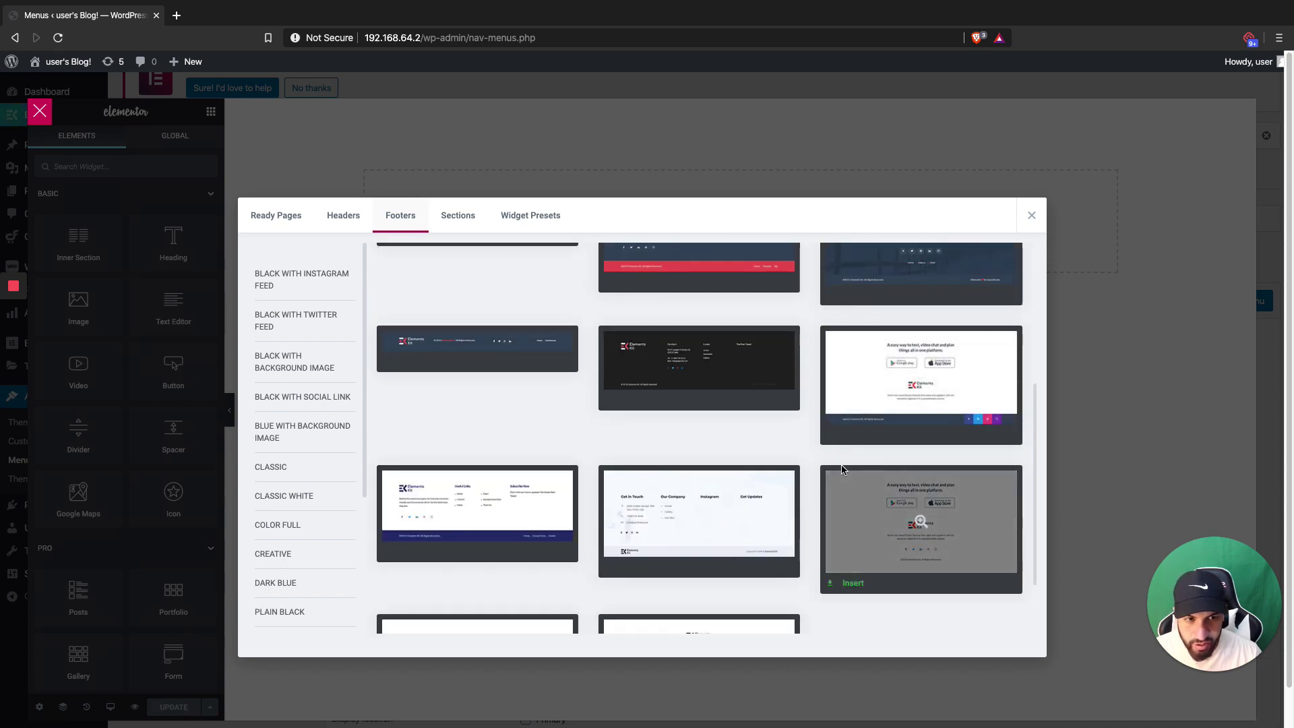
click(1031, 215)
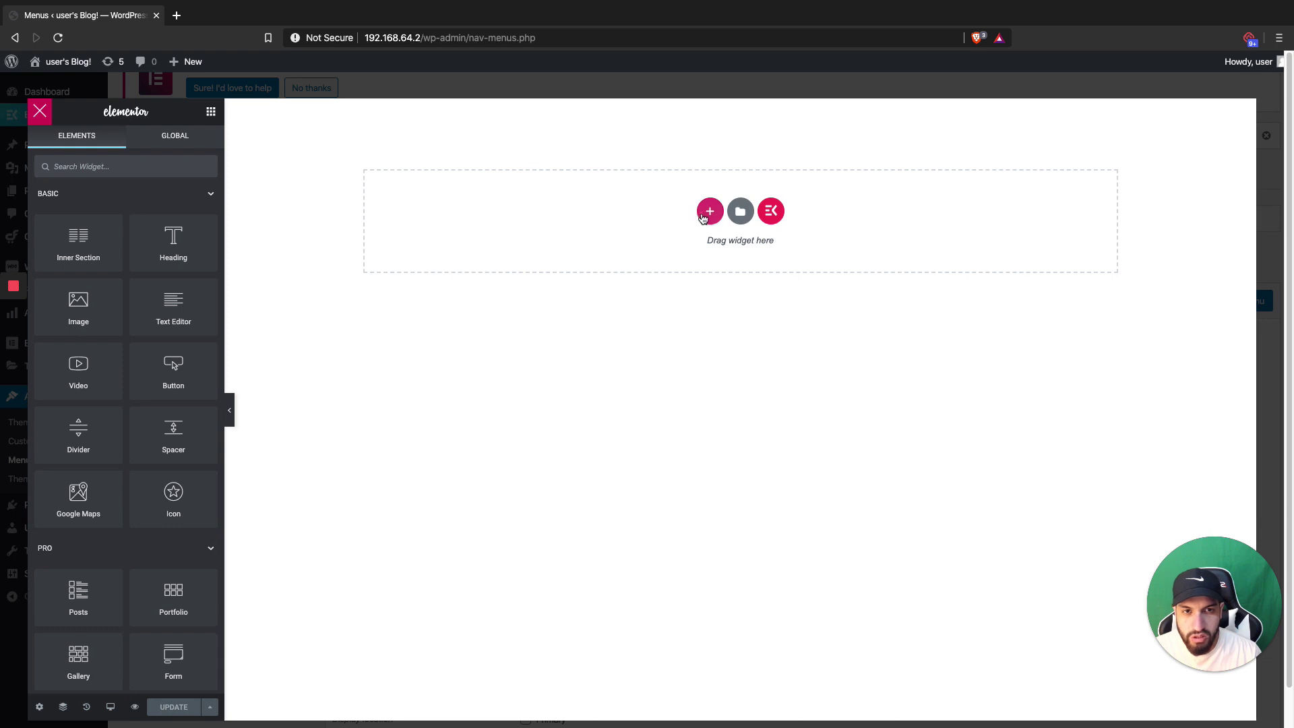
Add a section with three equal columns and place an Image widget in its first column.
click(710, 212)
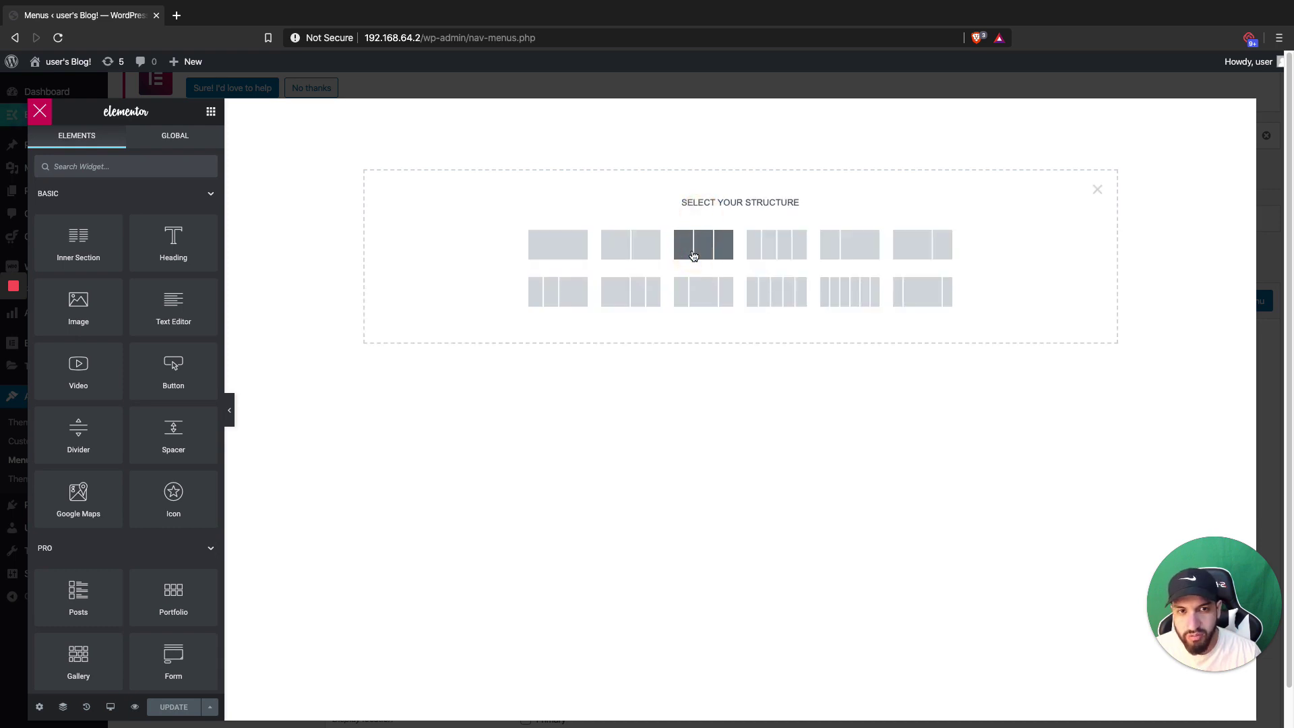
click(694, 256)
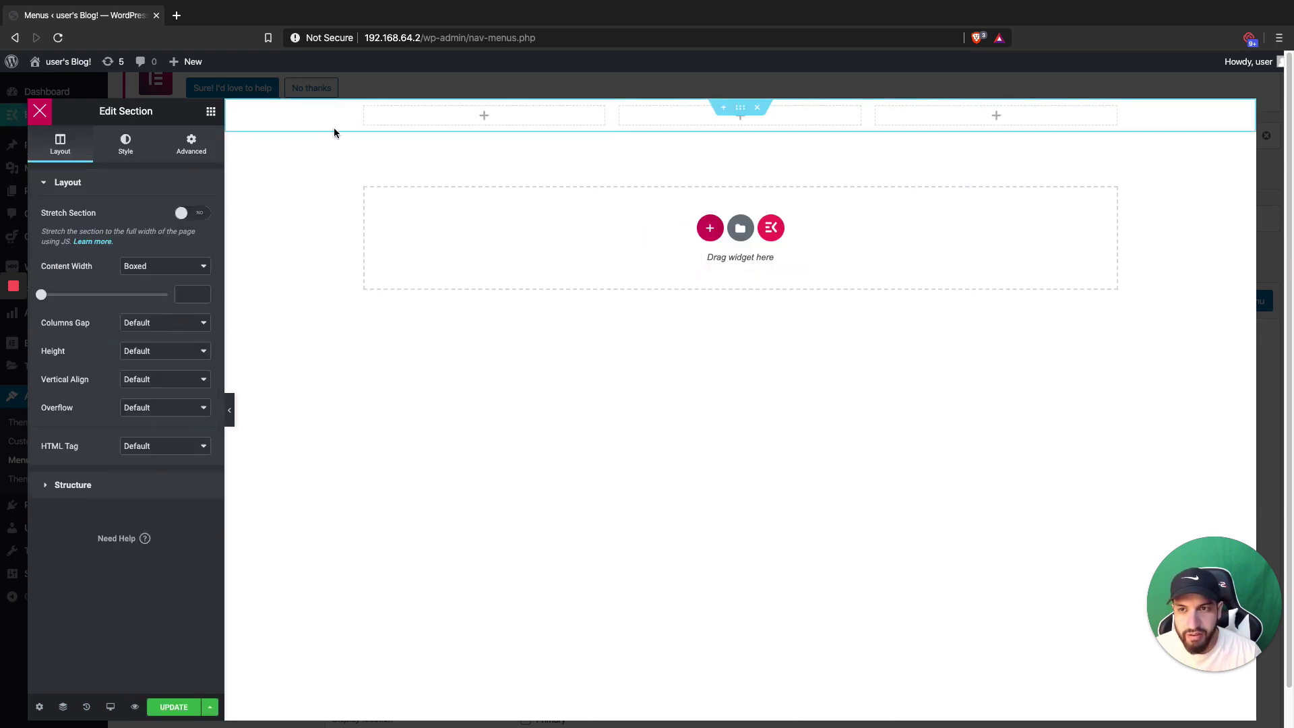
click(211, 112)
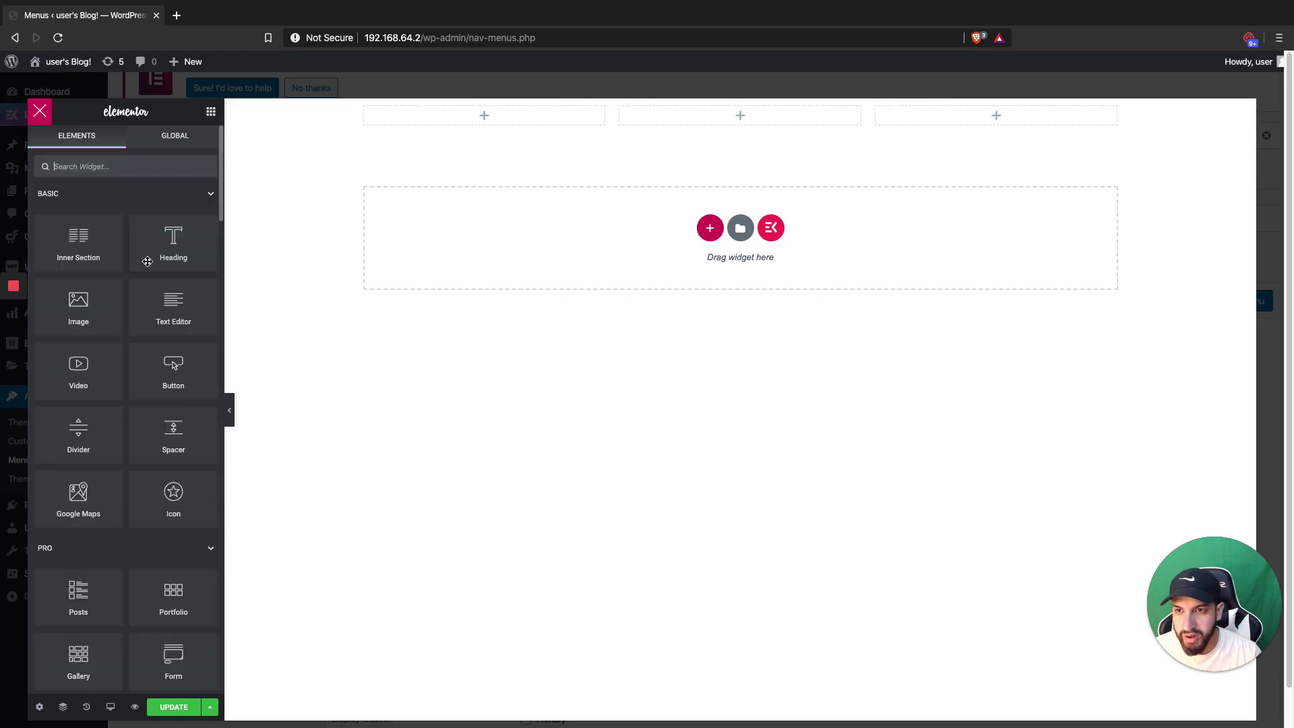
drag(91, 311, 455, 112)
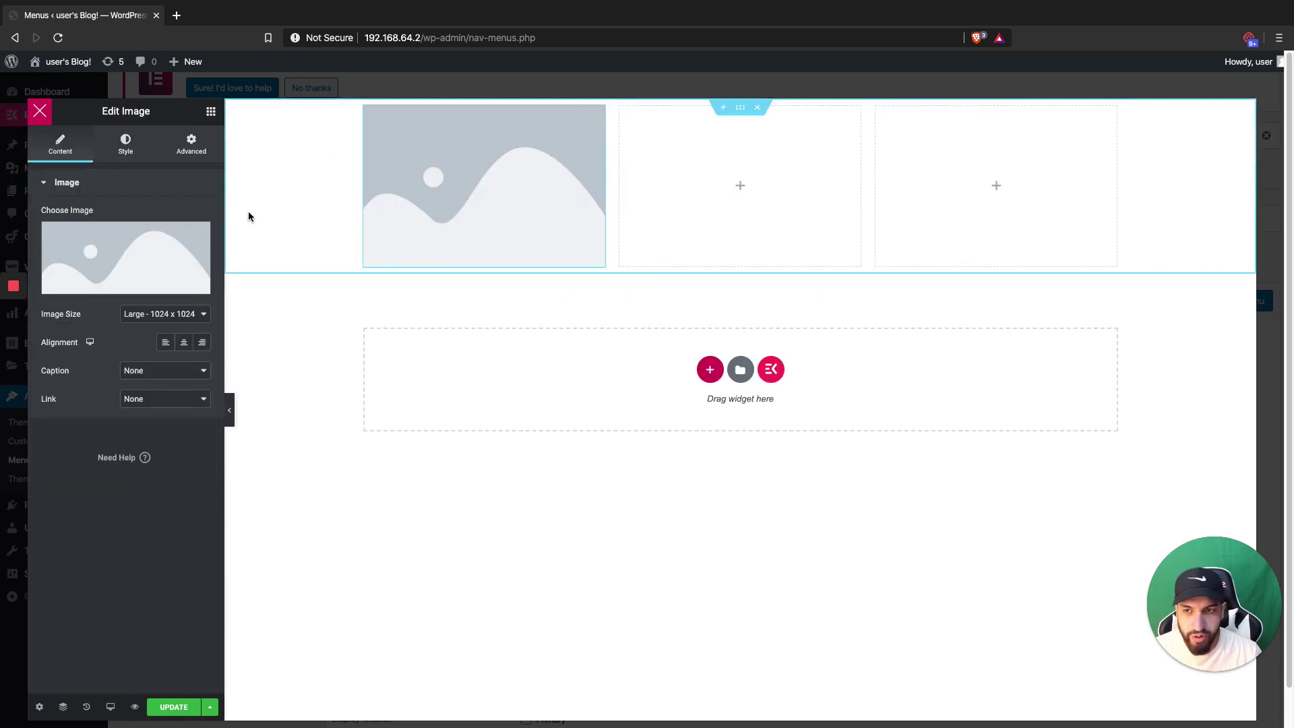
Set the Image widget to the media library picture coco-grouped.png, showing three lotion tubes.
click(125, 254)
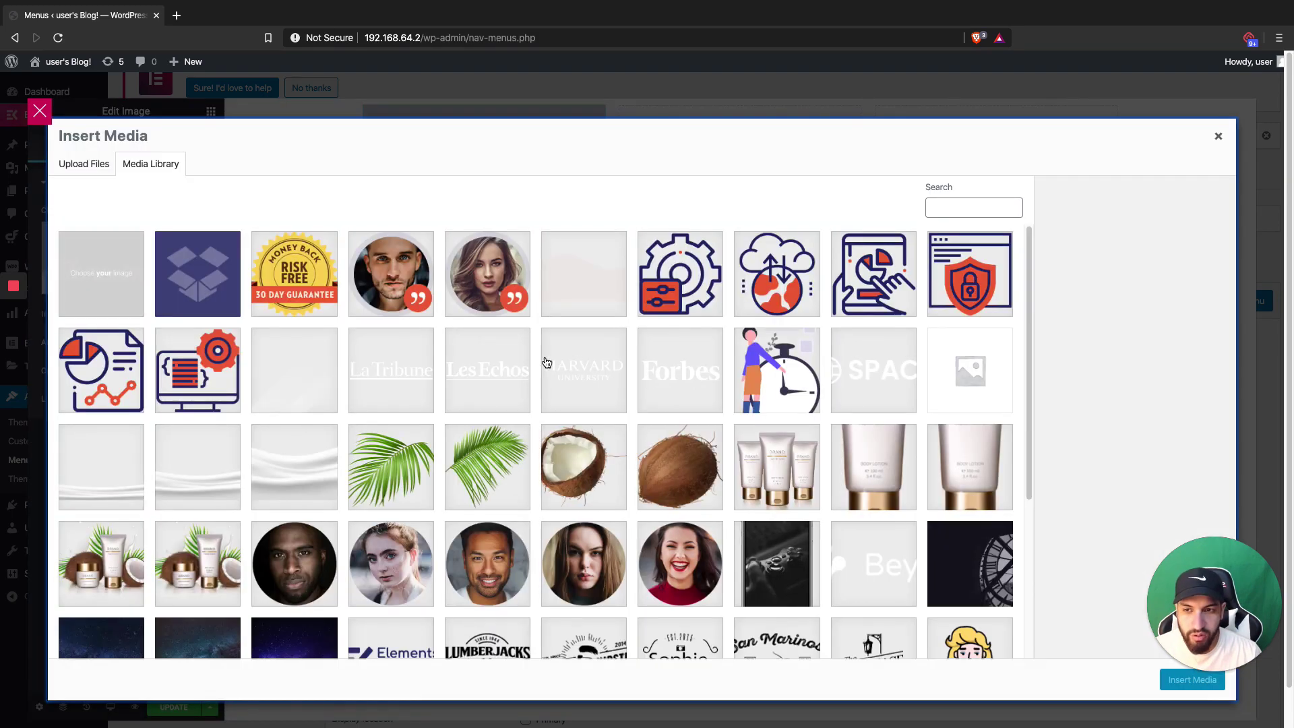
click(786, 499)
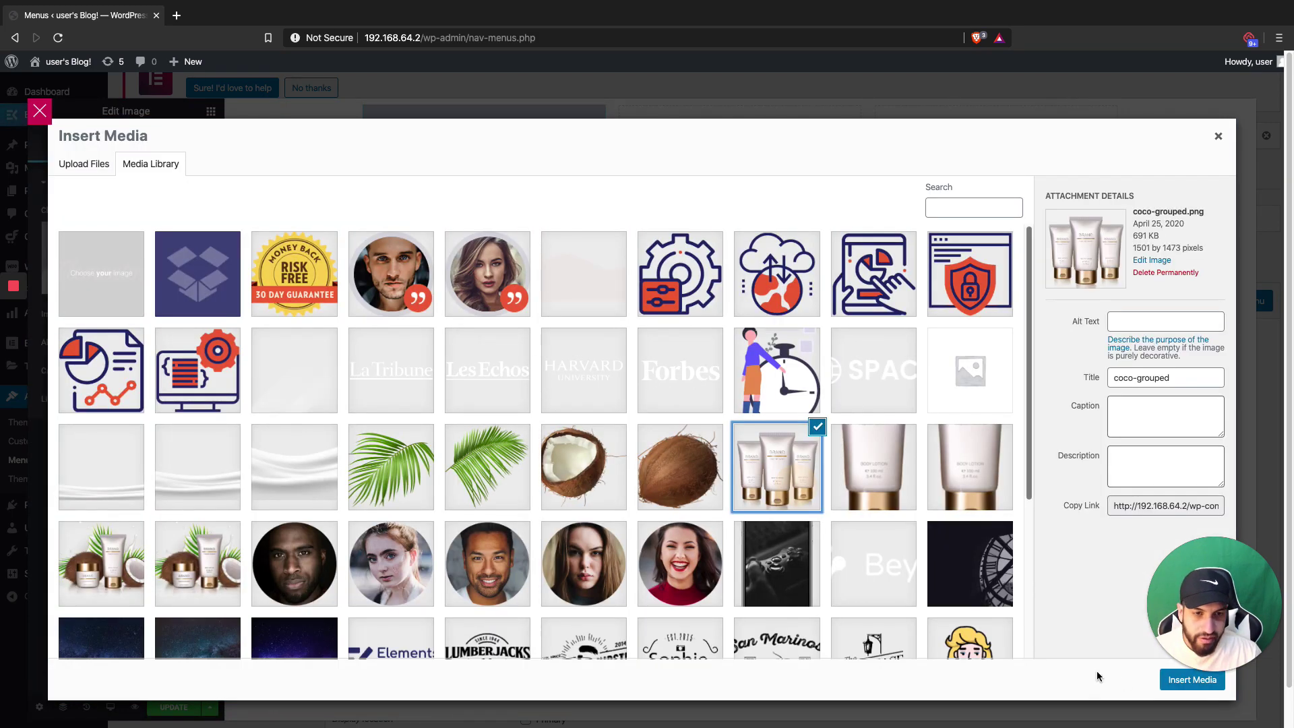
click(1191, 679)
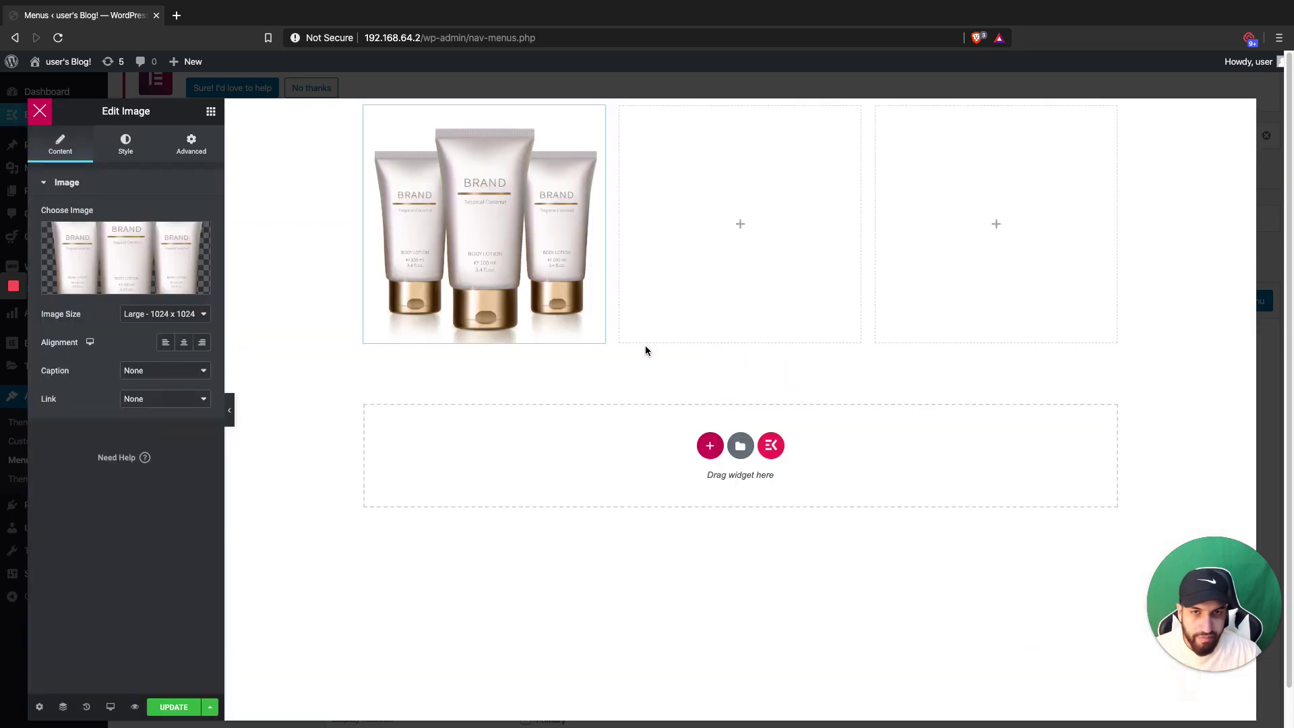
Place a Heading widget below the product image and shorten its title to "Add Your Heading".
click(211, 112)
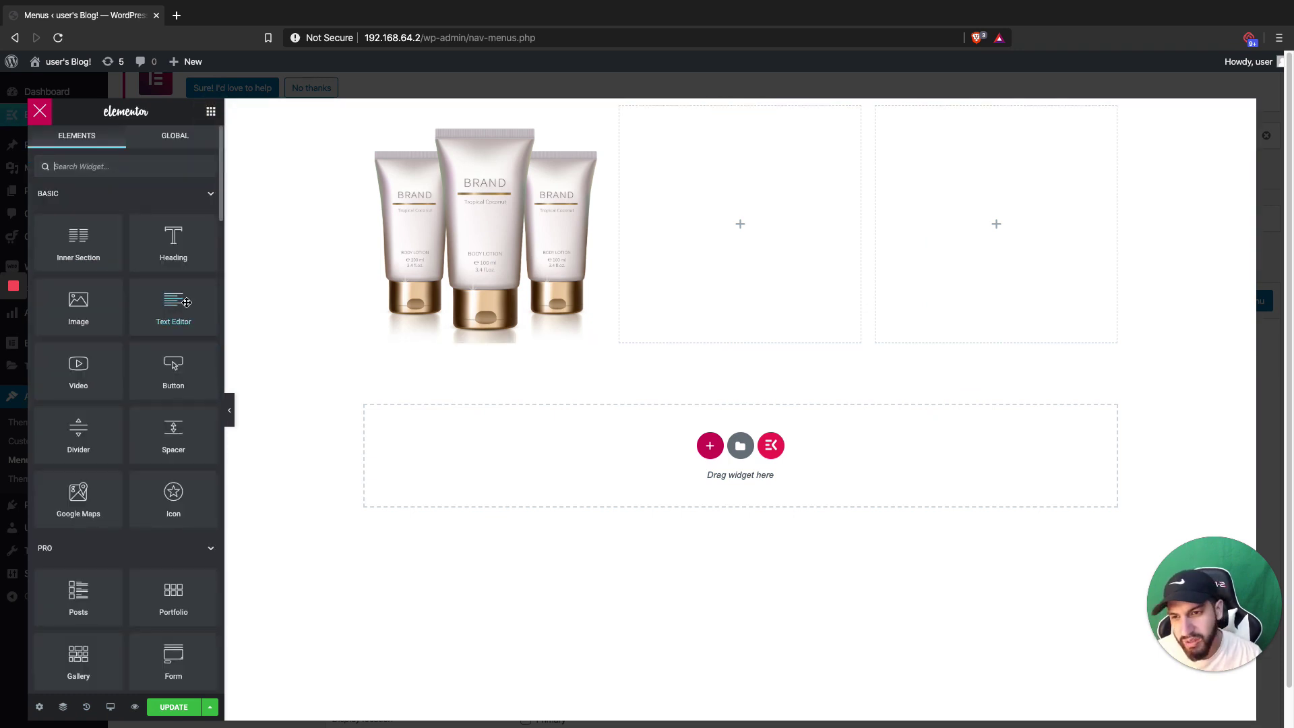
drag(158, 237, 497, 316)
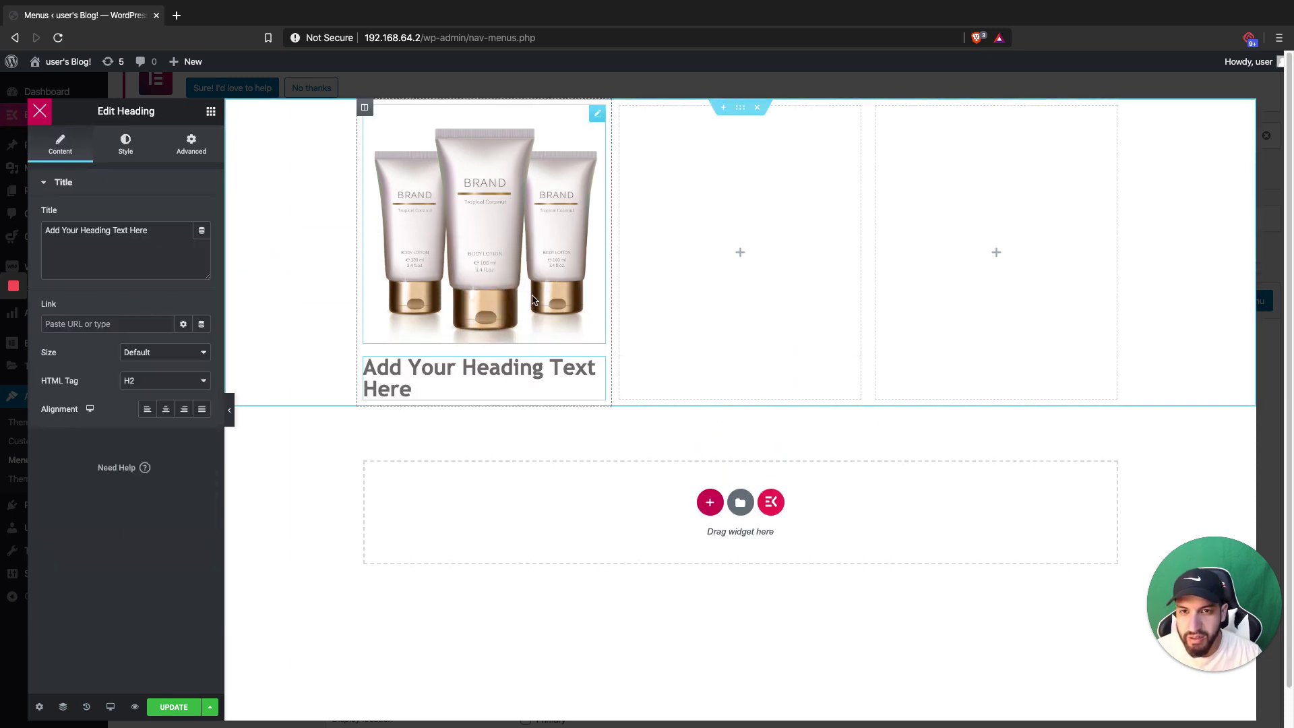
click(126, 144)
scroll(135, 164, down, 1)
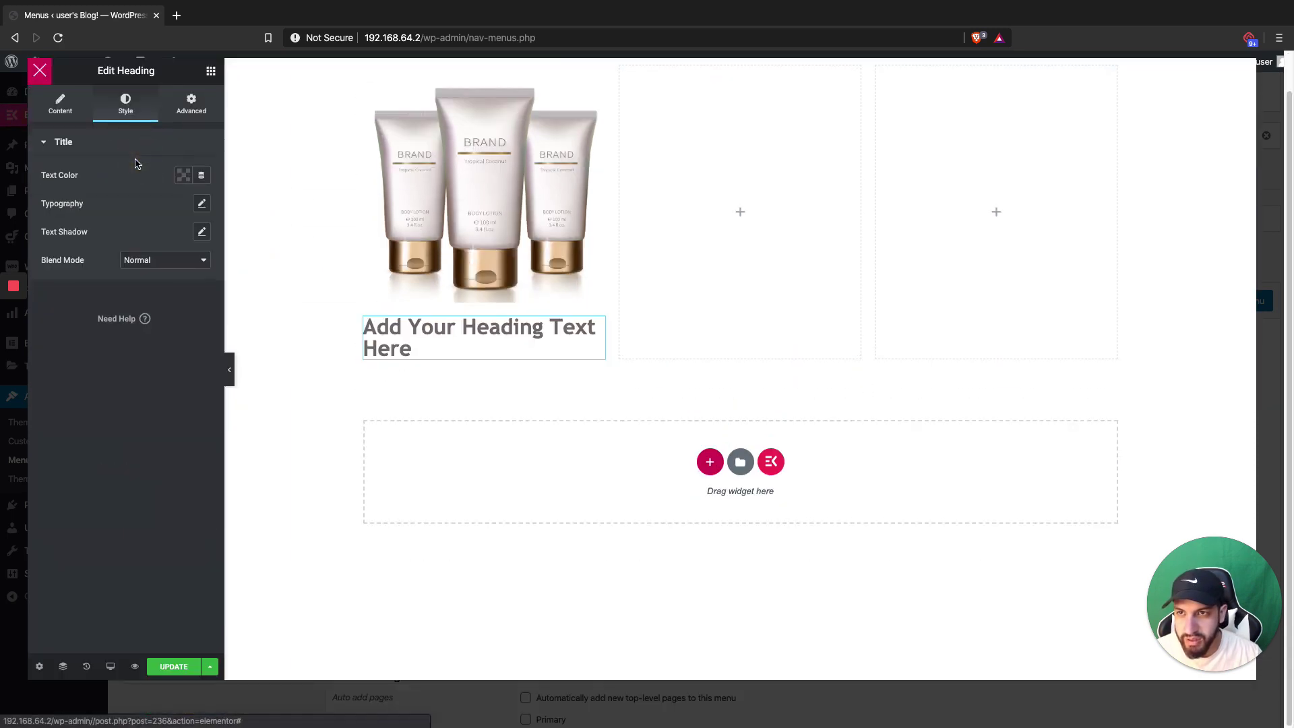
click(58, 106)
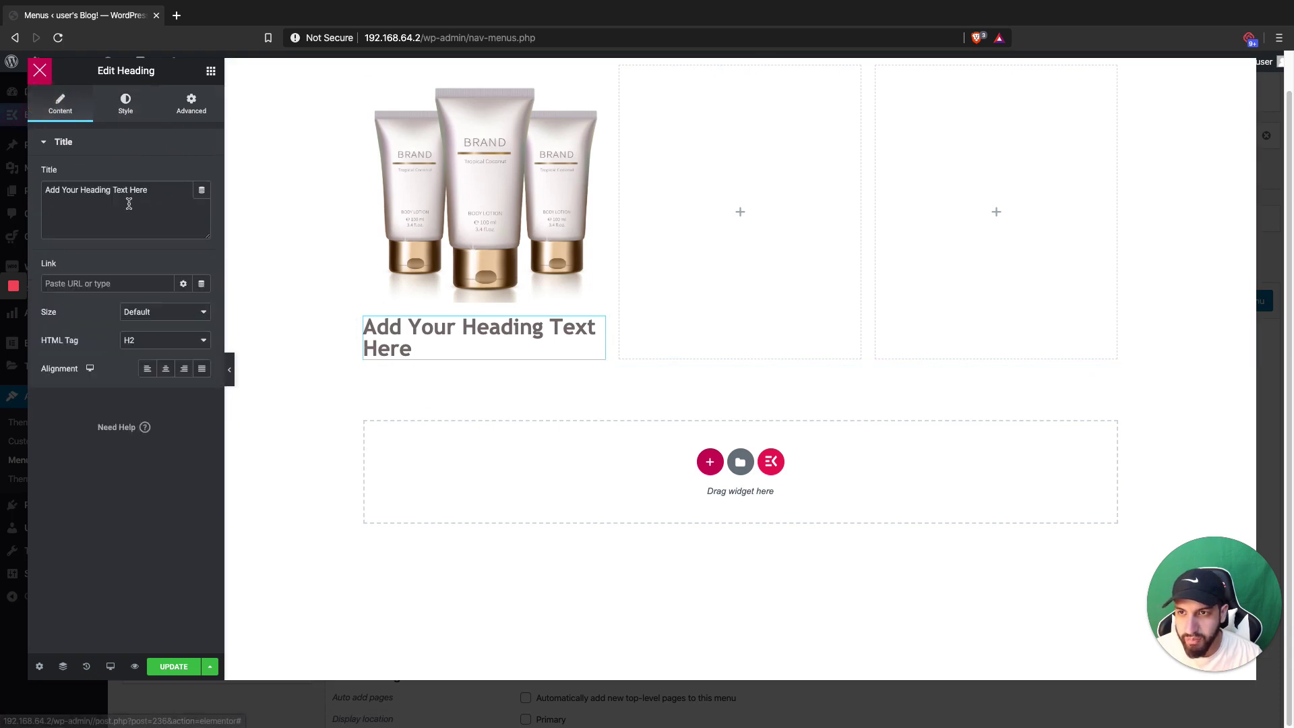
drag(129, 203, 110, 187)
text(T)
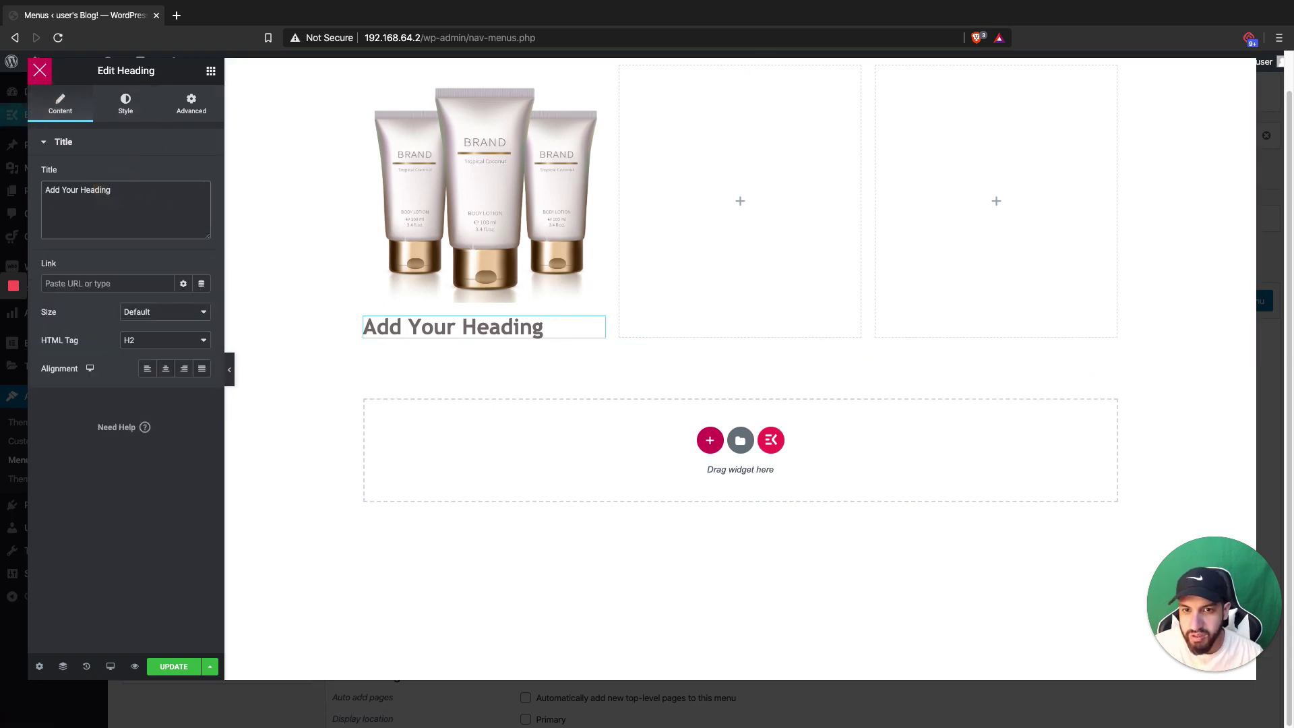
Reduce the heading's typography size and align the heading to the center.
click(126, 106)
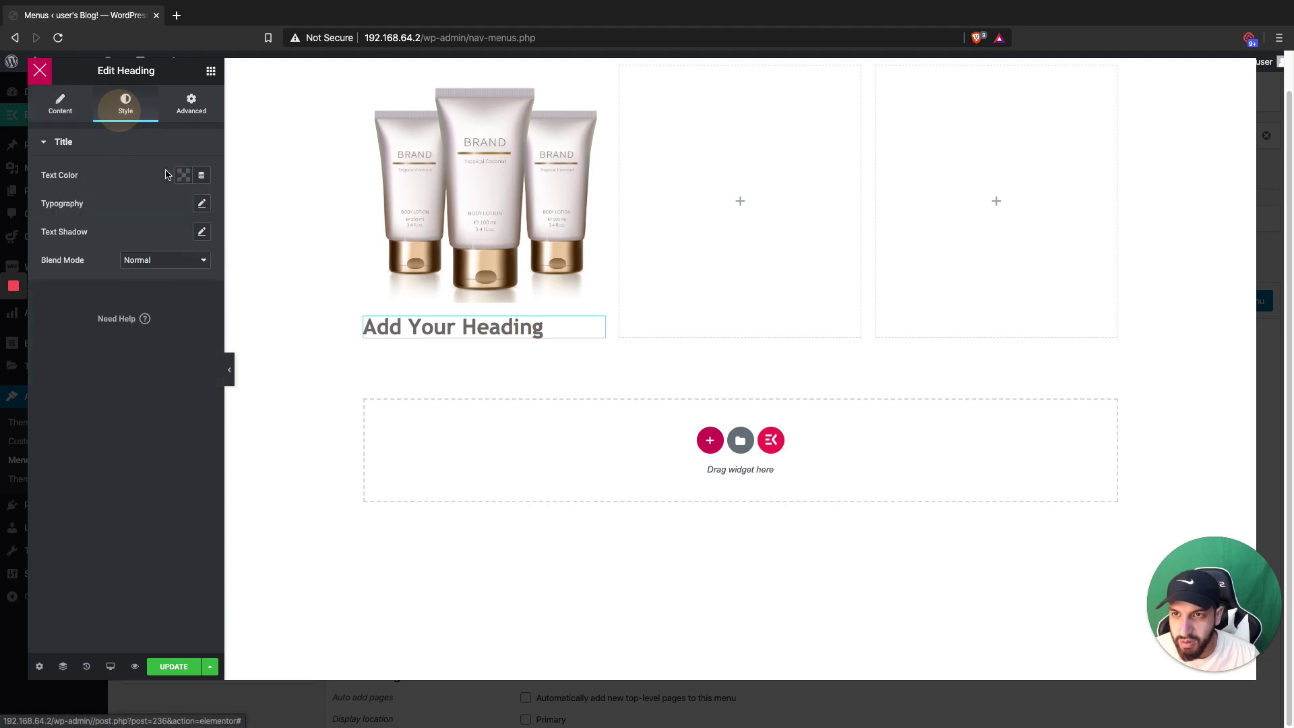
click(202, 203)
drag(51, 294, 64, 294)
click(121, 198)
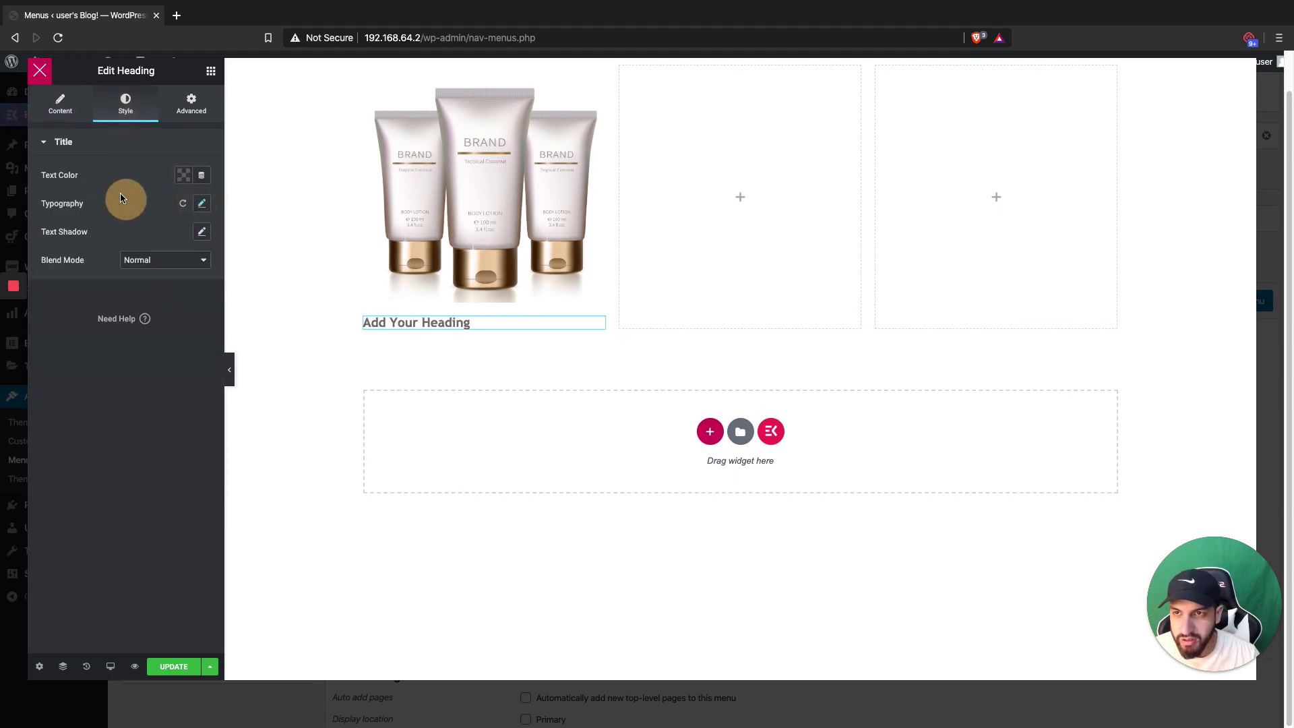
click(60, 104)
click(166, 368)
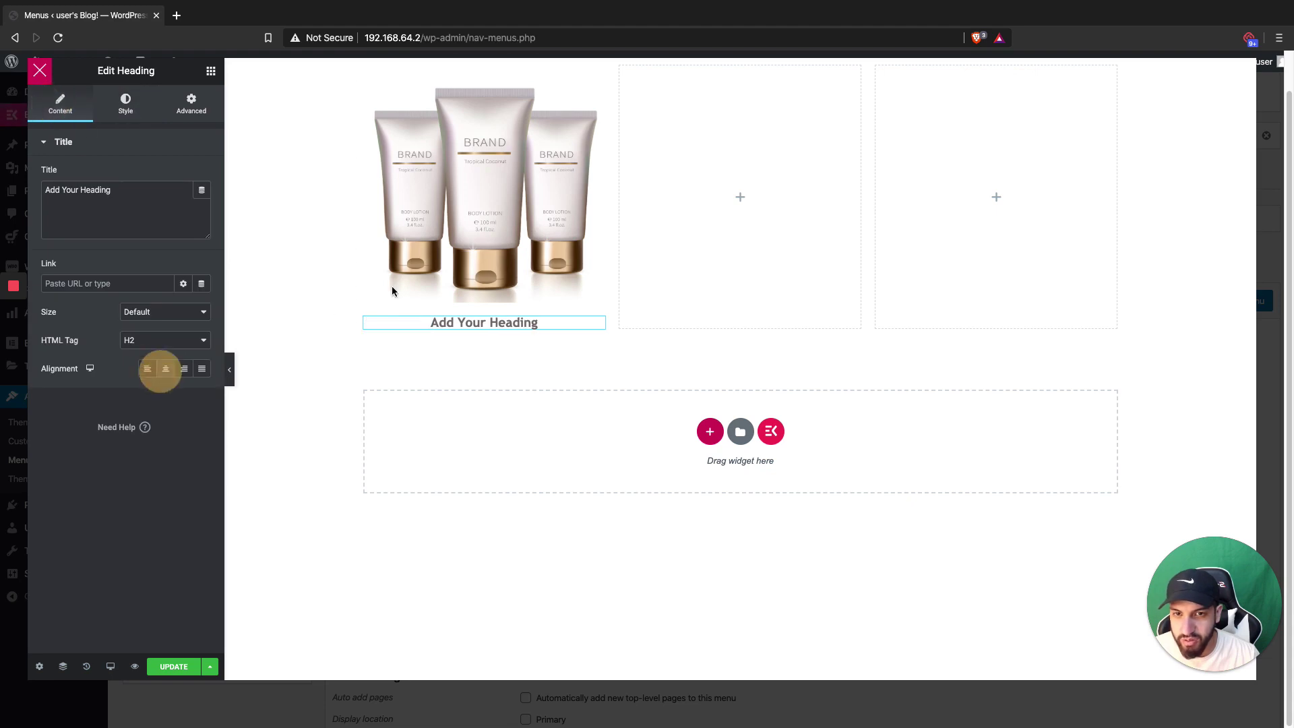
Set the product image's width to 45% in the first column.
click(392, 291)
click(125, 105)
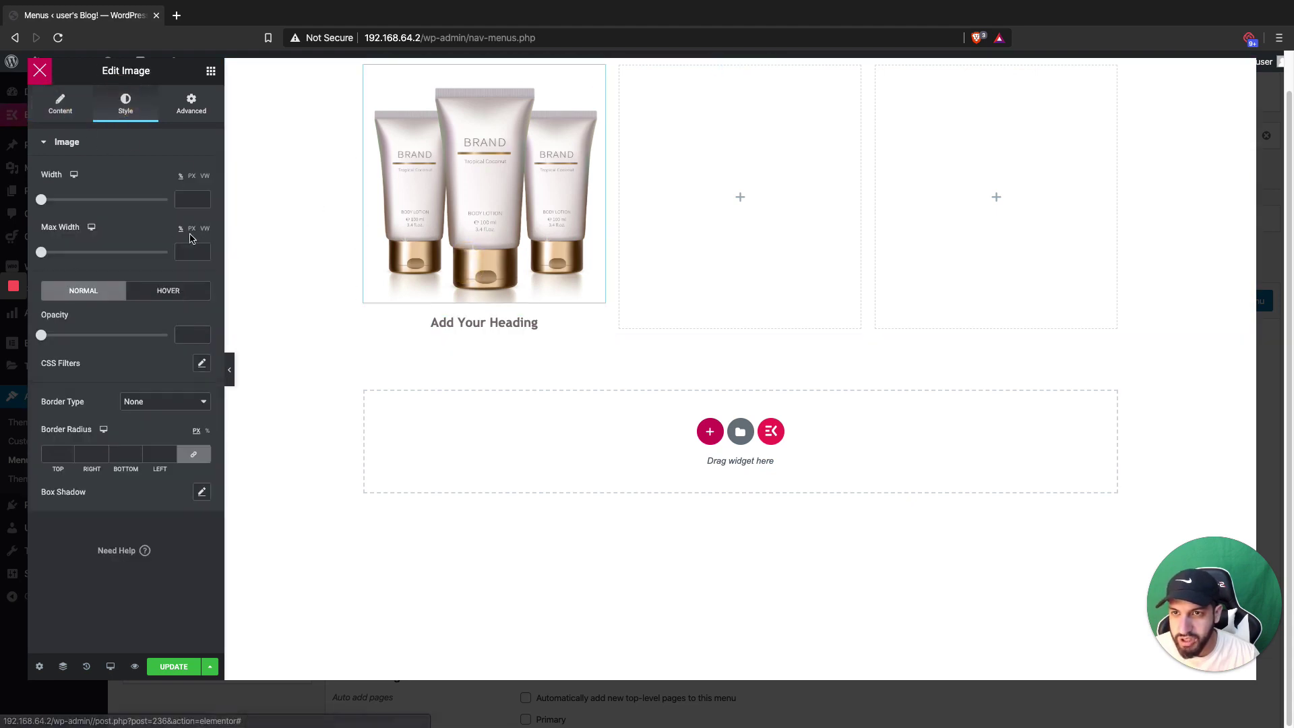
drag(41, 199, 98, 200)
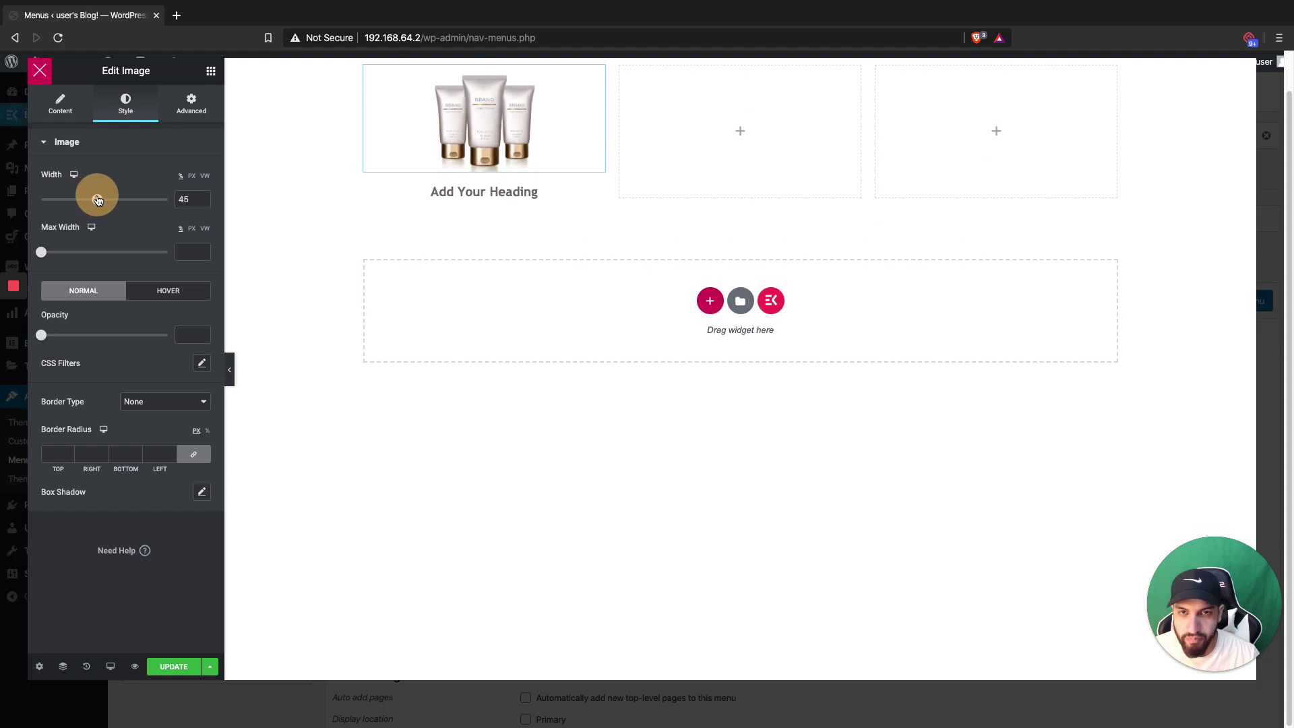
Duplicate the first column containing the product image and heading.
right_click(367, 70)
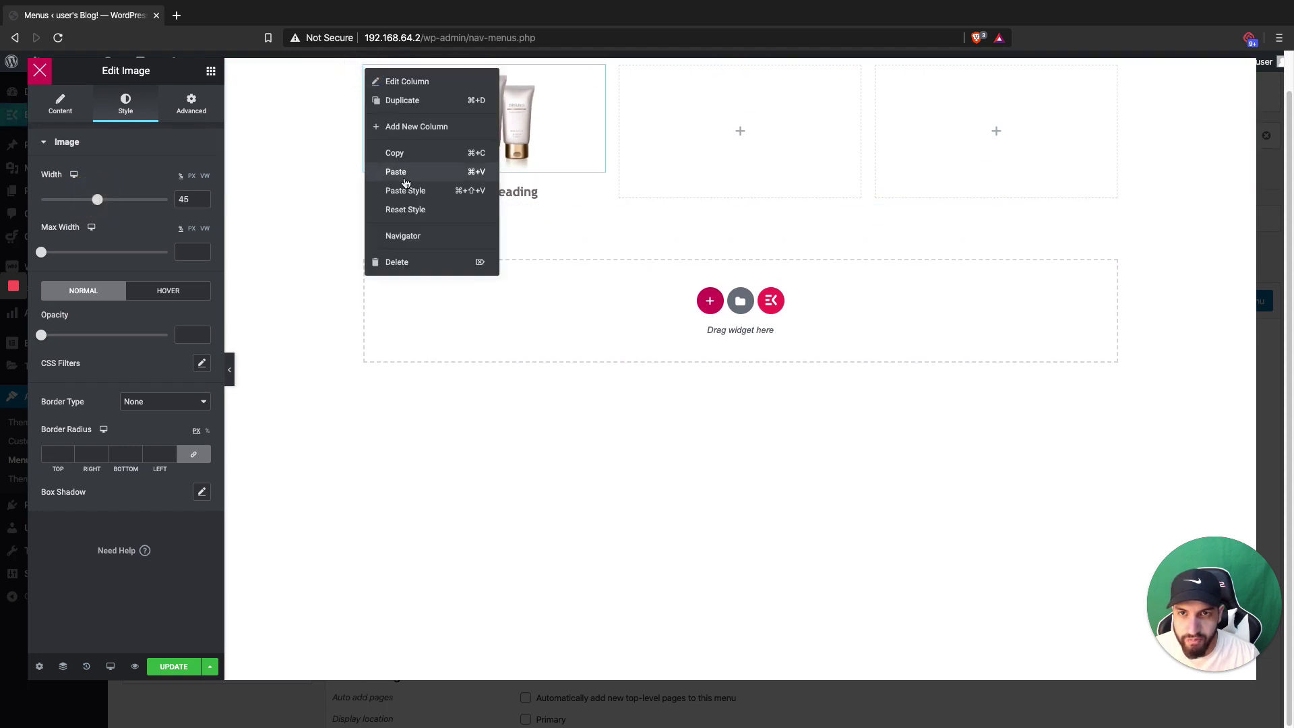
click(329, 180)
right_click(367, 68)
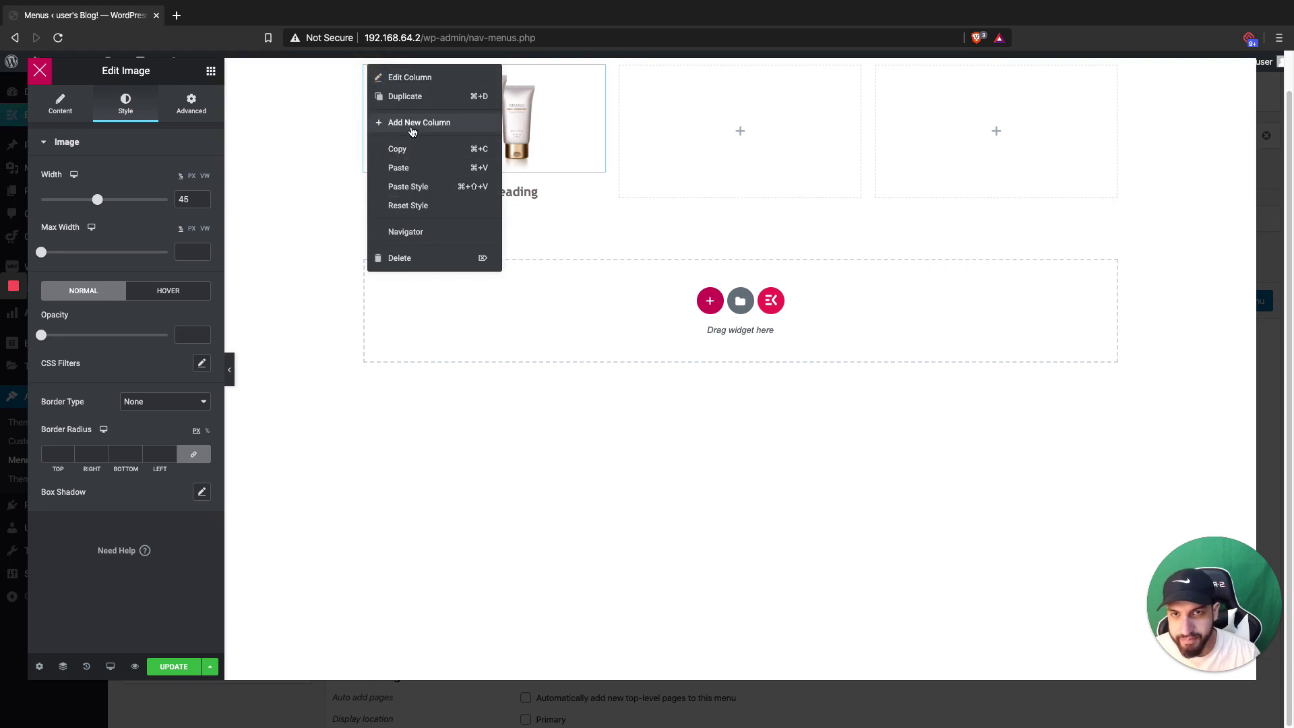
click(405, 96)
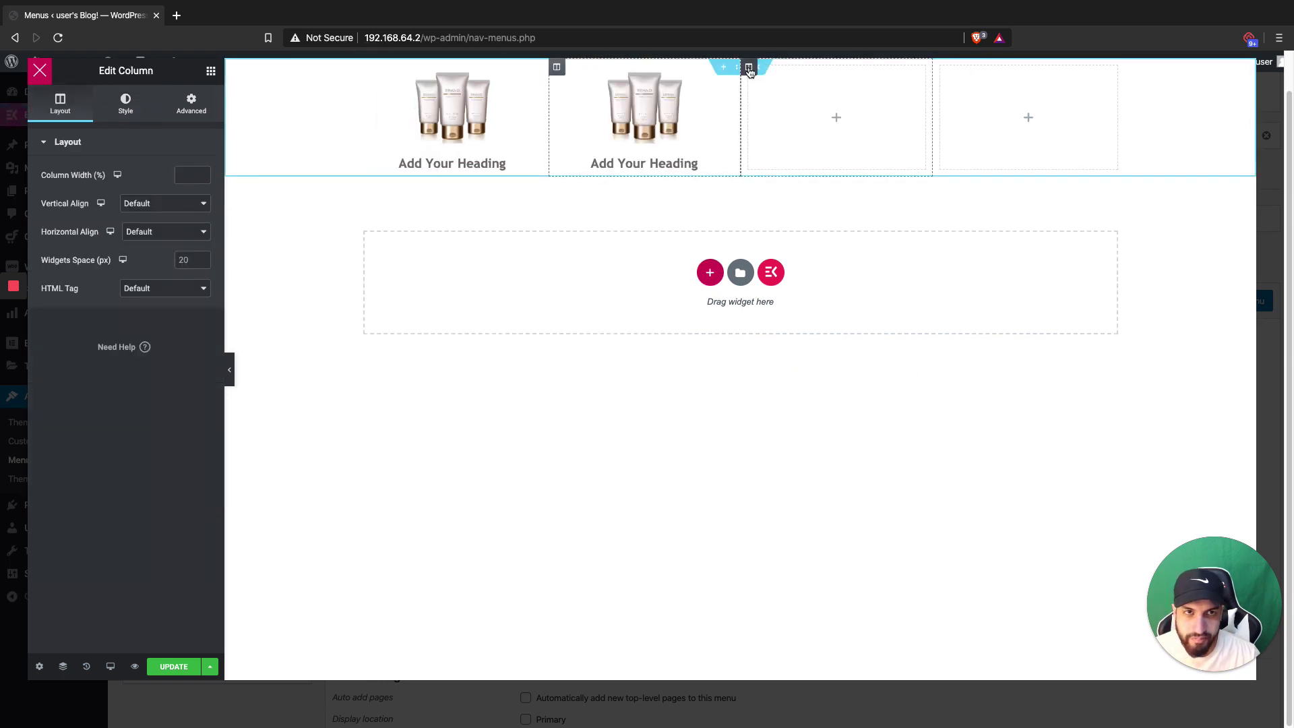
Delete the surplus empty columns, keeping the two product columns and one empty column.
right_click(750, 70)
click(769, 120)
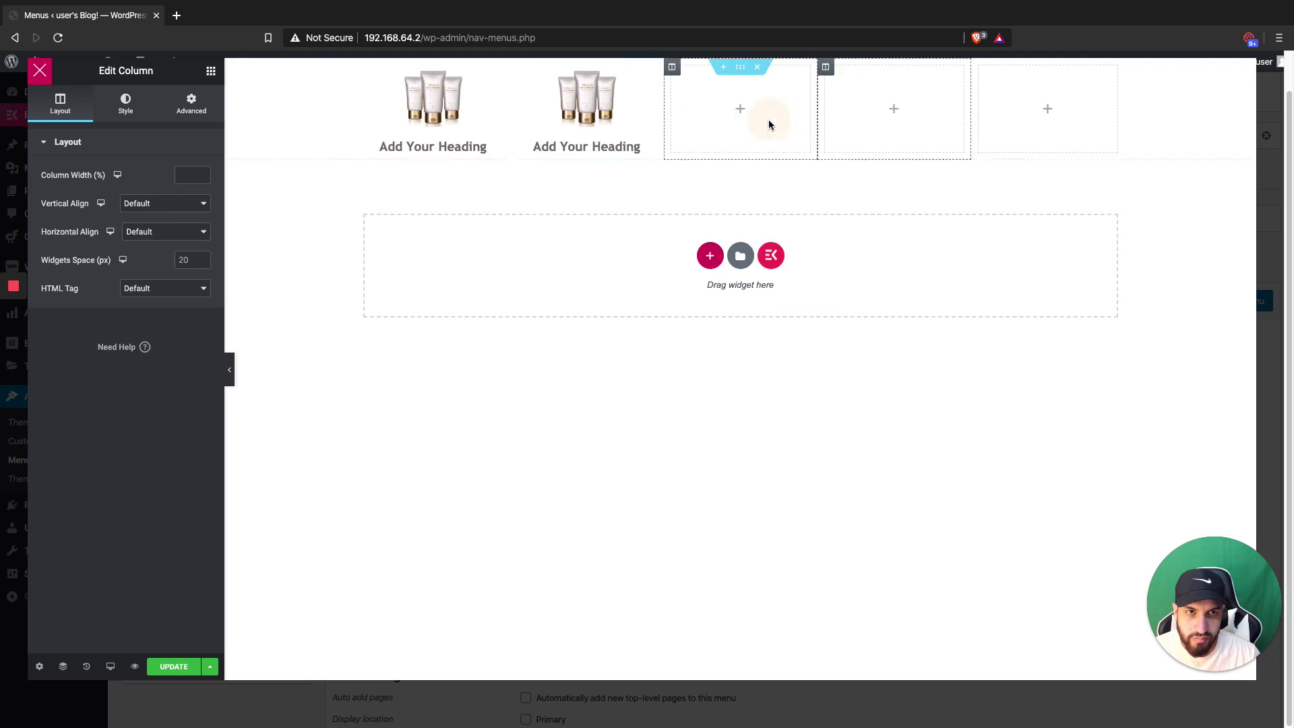
right_click(823, 70)
click(839, 256)
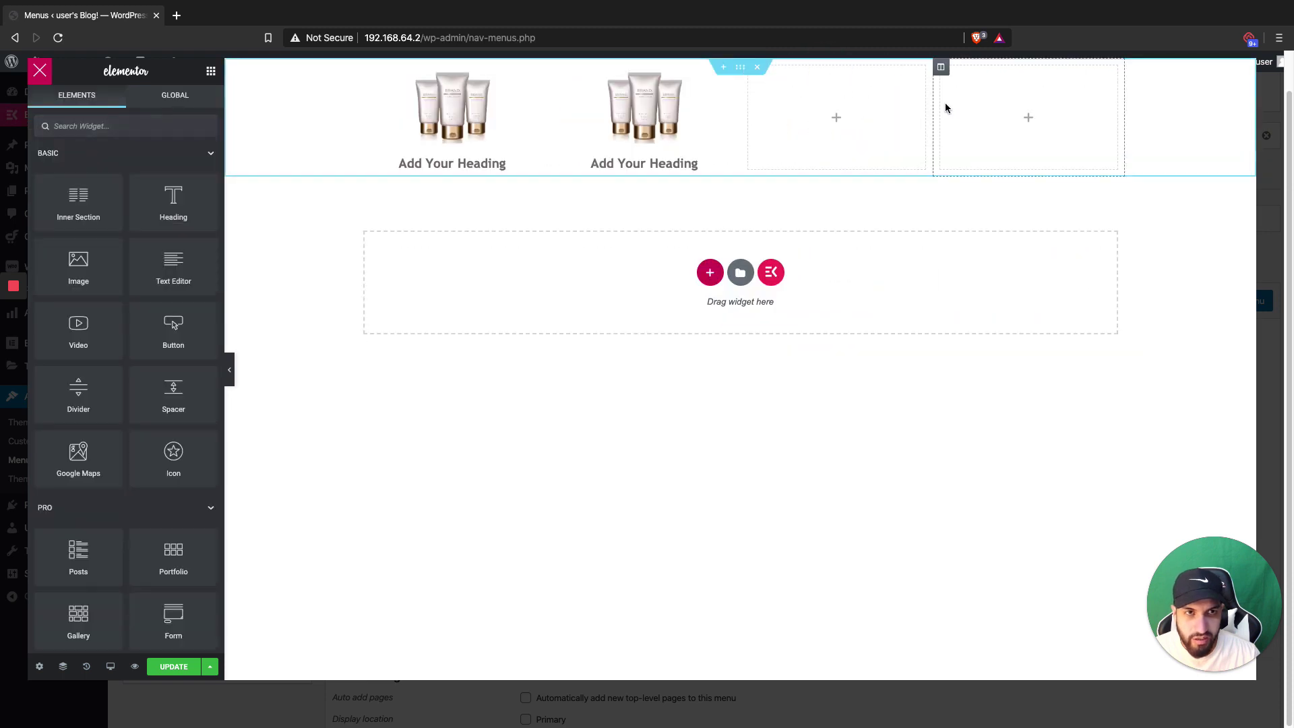
right_click(943, 70)
click(970, 258)
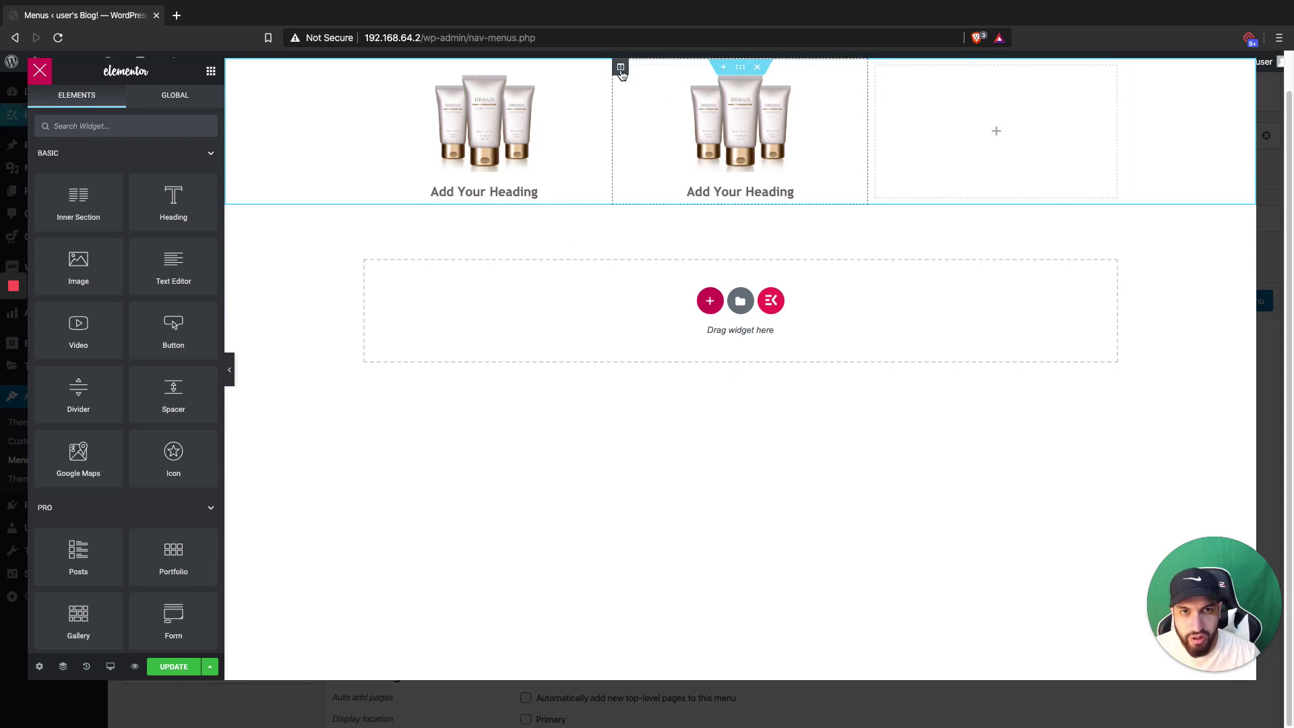
Delete the product image and the heading from the second column.
click(680, 123)
right_click(681, 124)
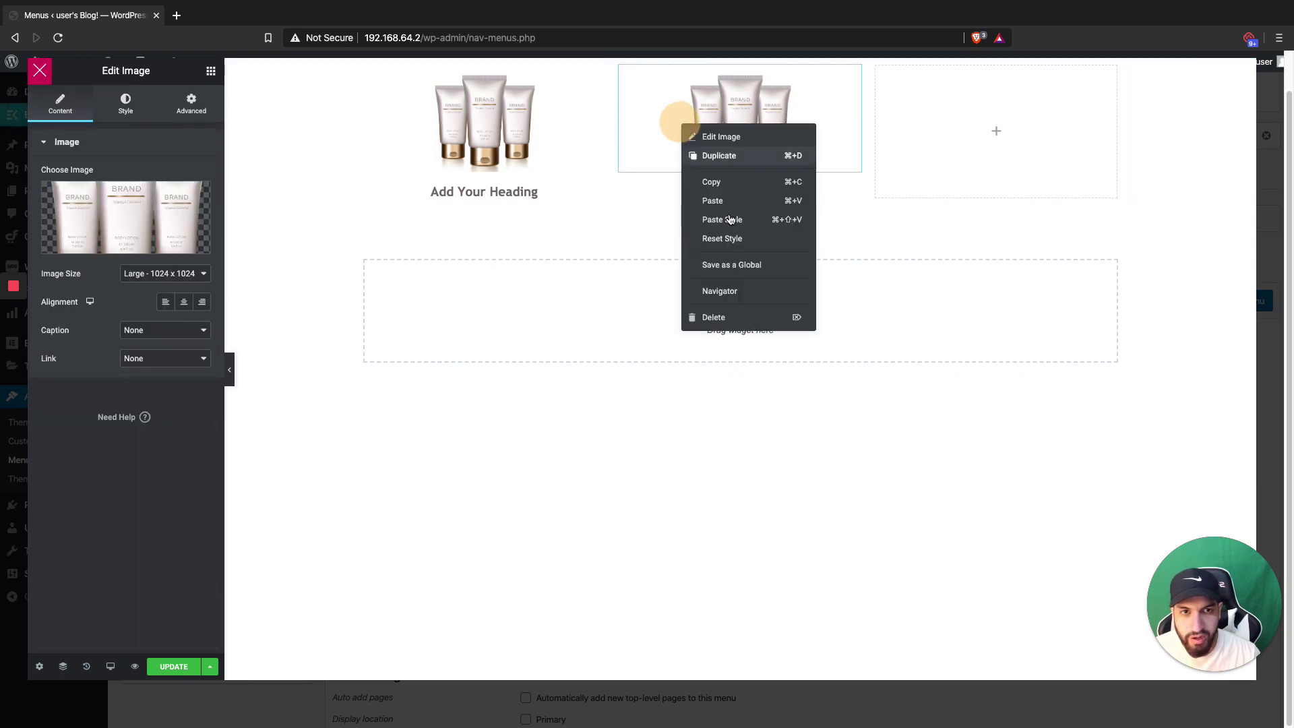
click(713, 317)
right_click(681, 78)
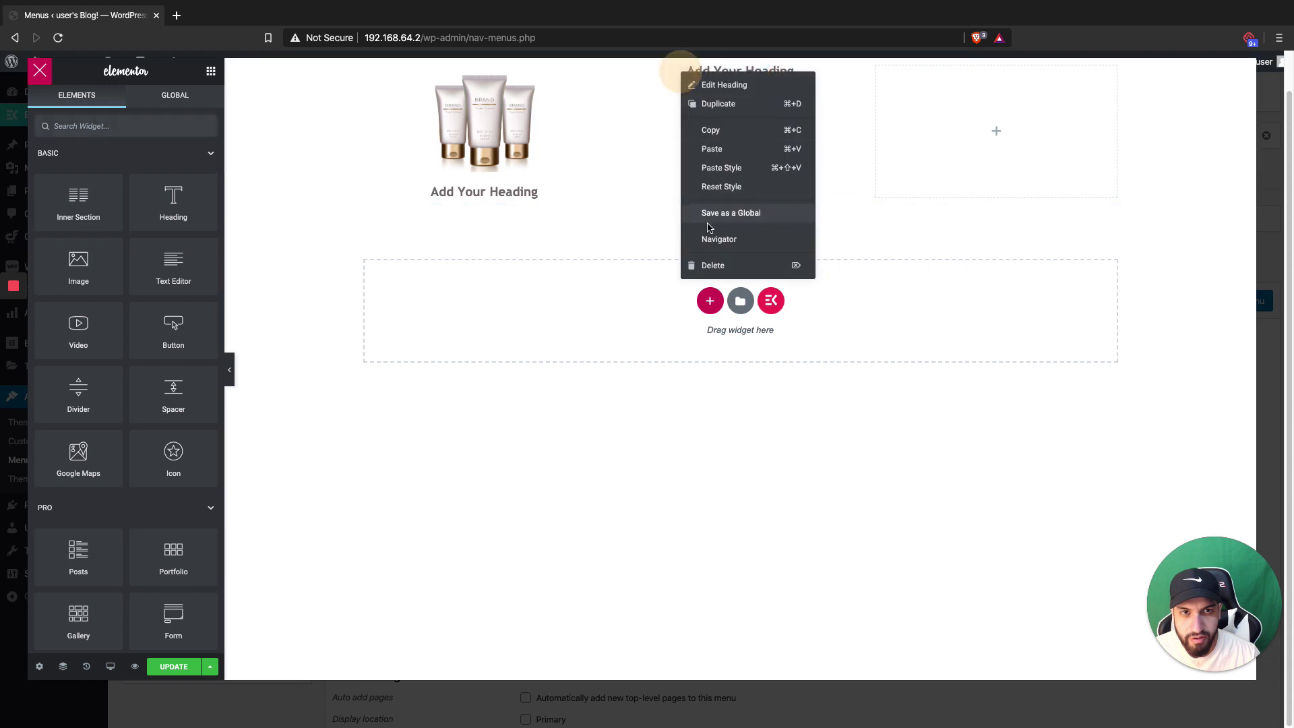
click(709, 265)
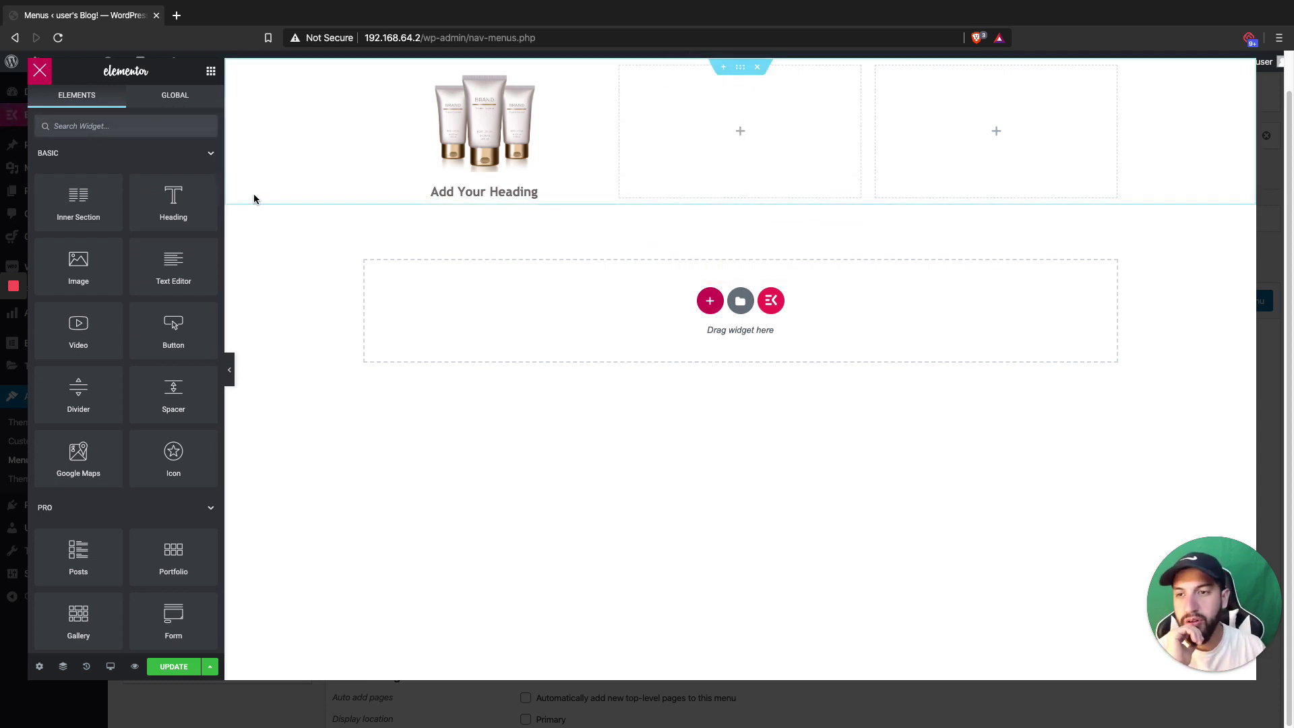
Place a Heading widget in the empty second column.
drag(173, 202, 615, 198)
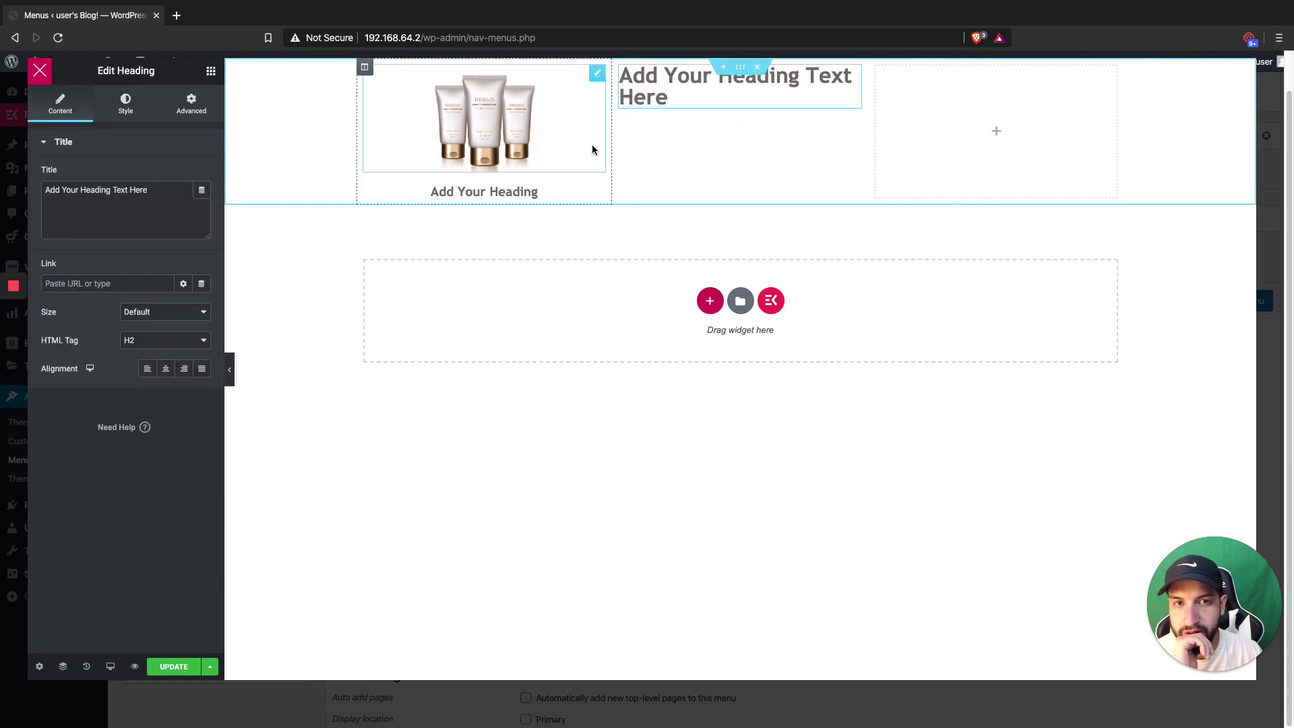
drag(165, 191, 43, 190)
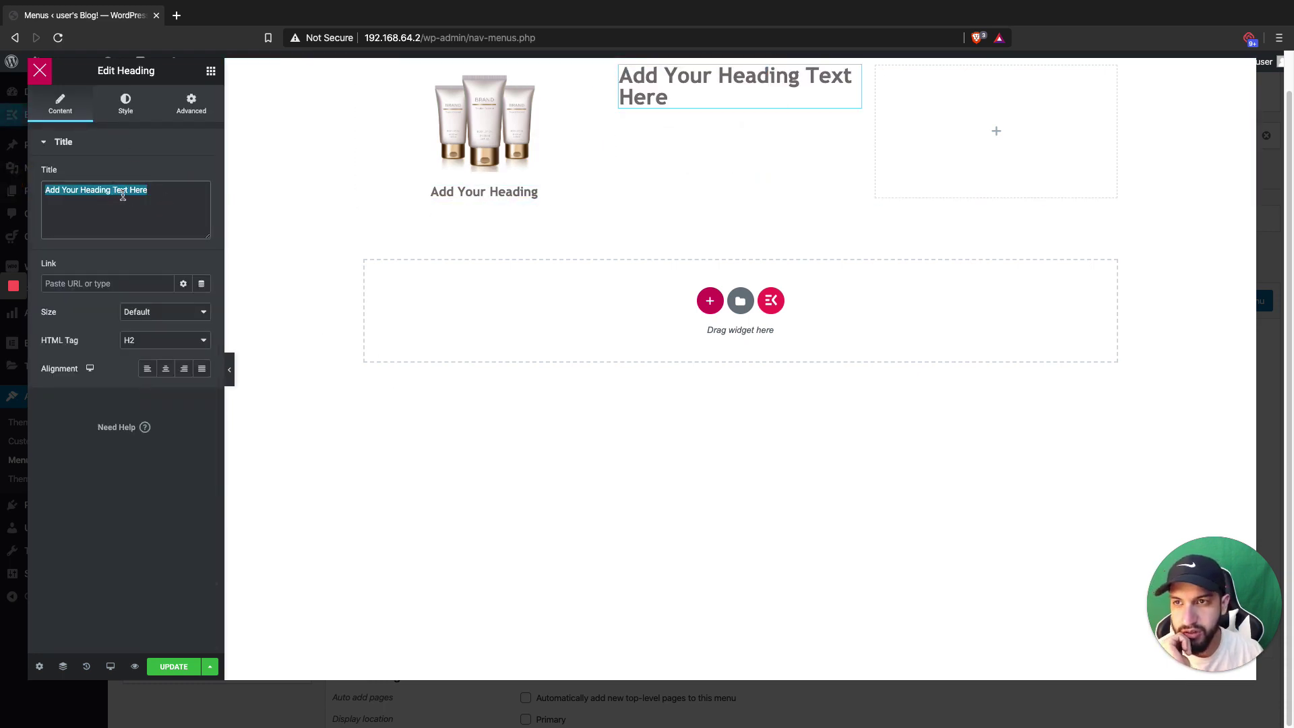
click(13, 320)
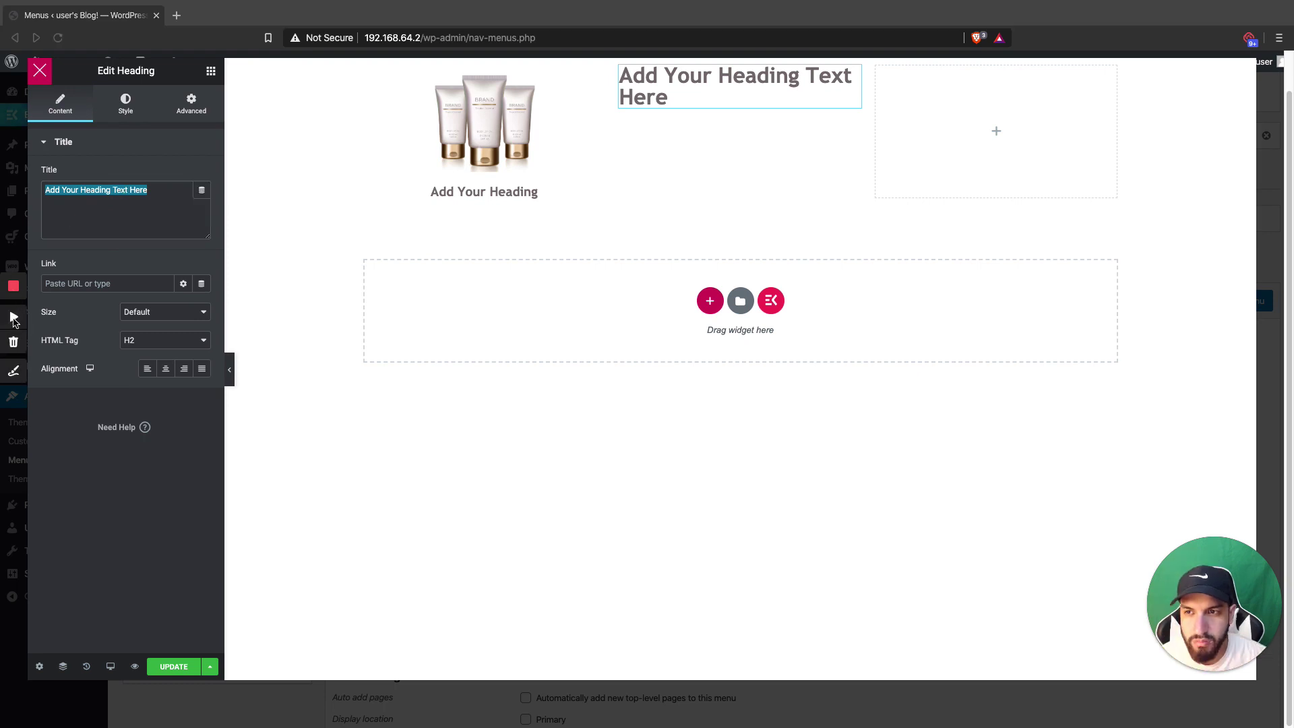
Find the Icon List widget by searching for "list" and place it below the second column's heading.
click(210, 71)
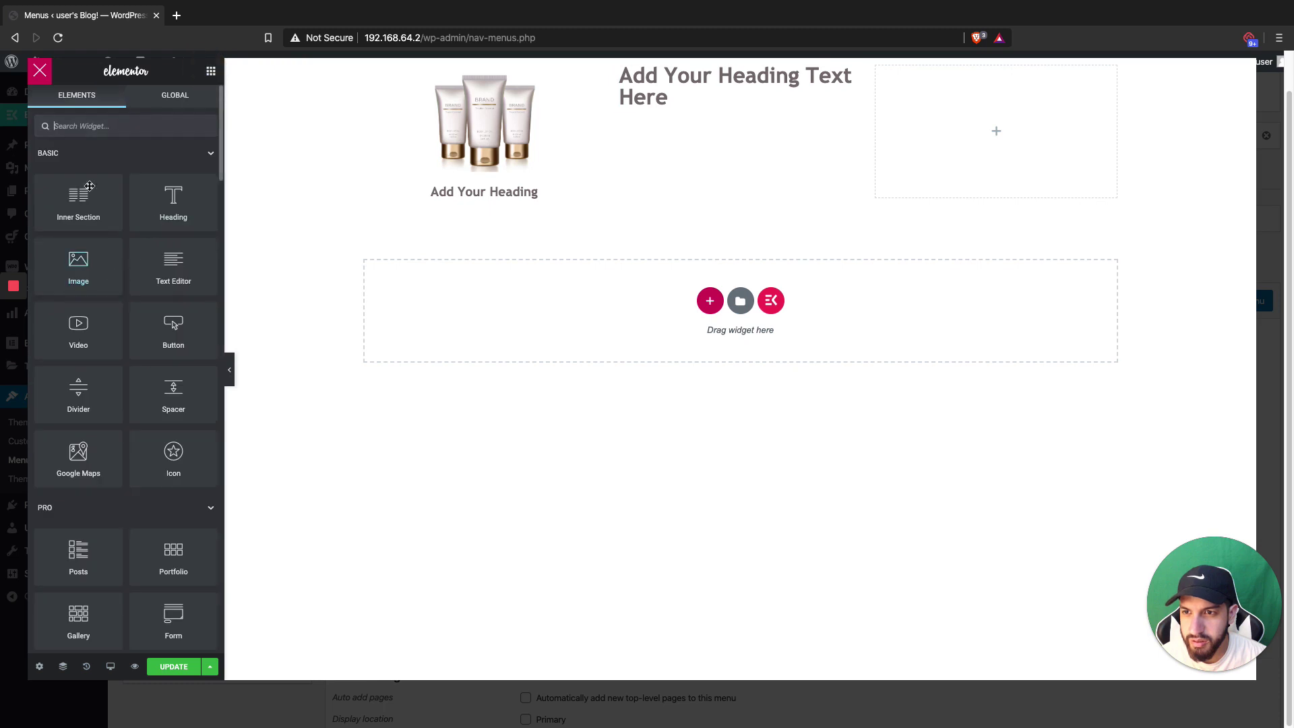
click(96, 128)
text(list)
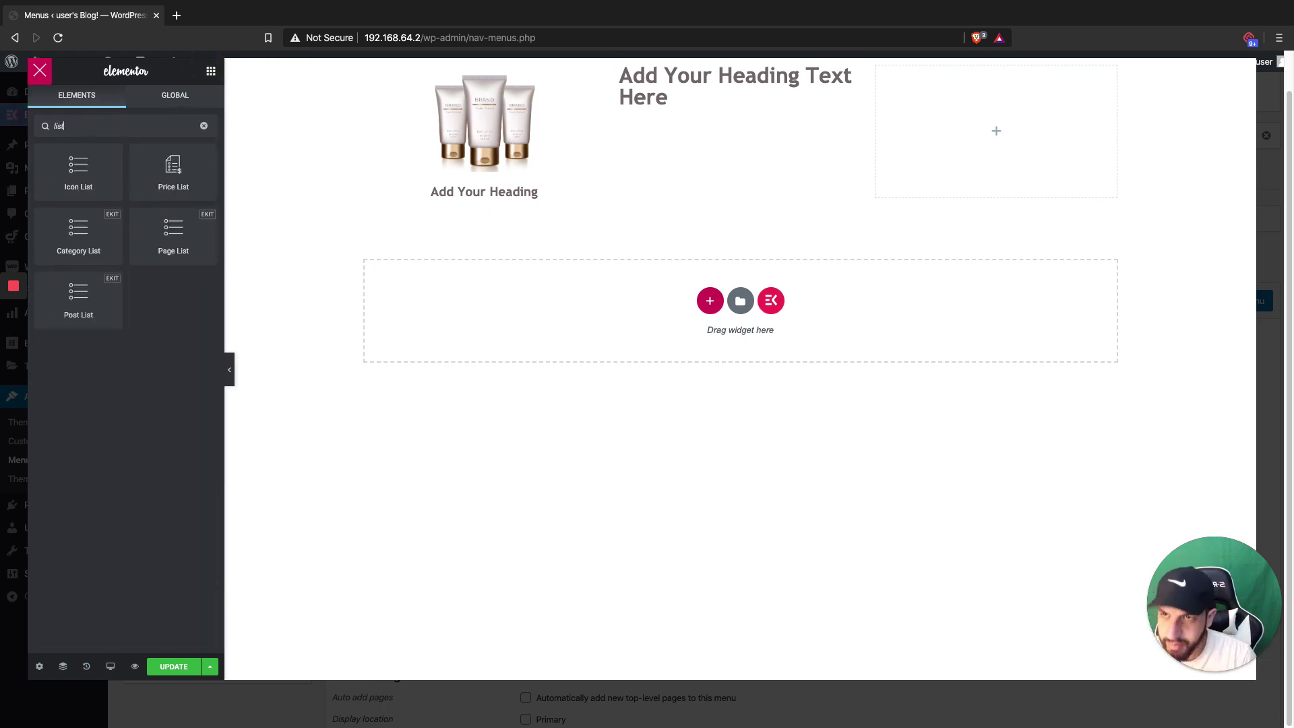
drag(95, 184, 722, 104)
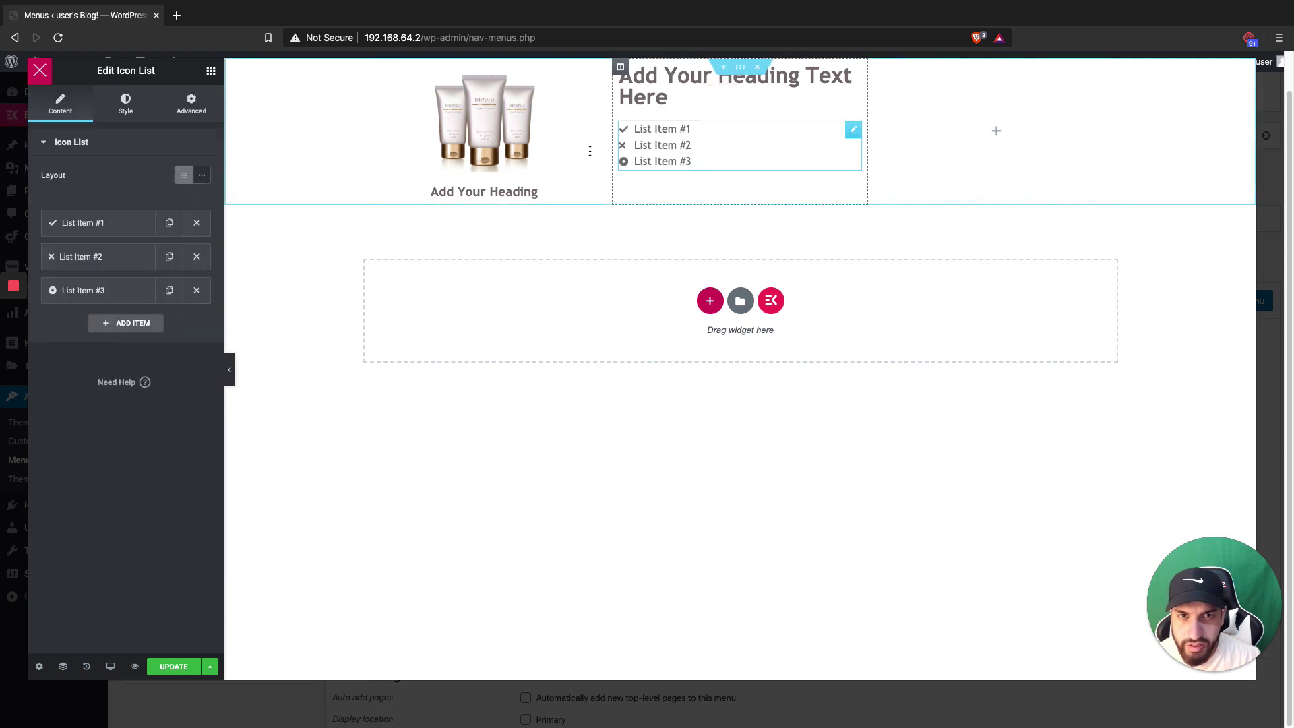
Increase the typography size of the icon list's text.
click(127, 105)
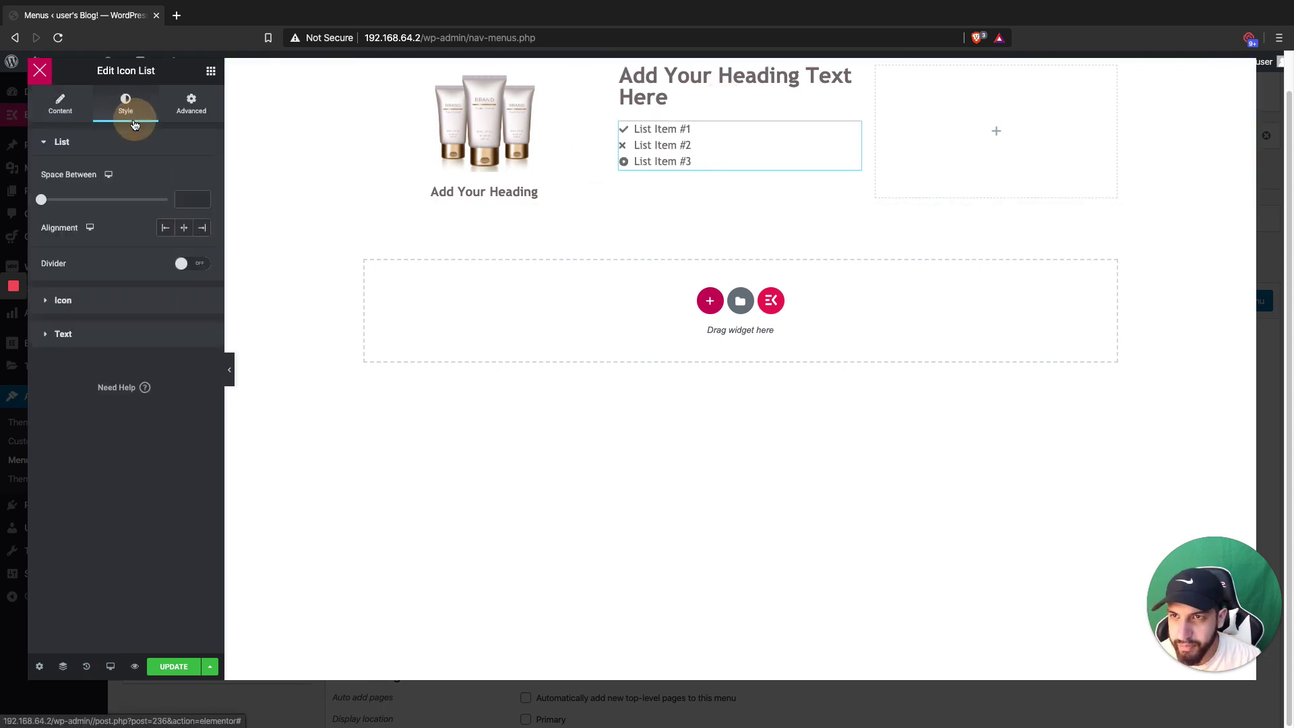
click(78, 302)
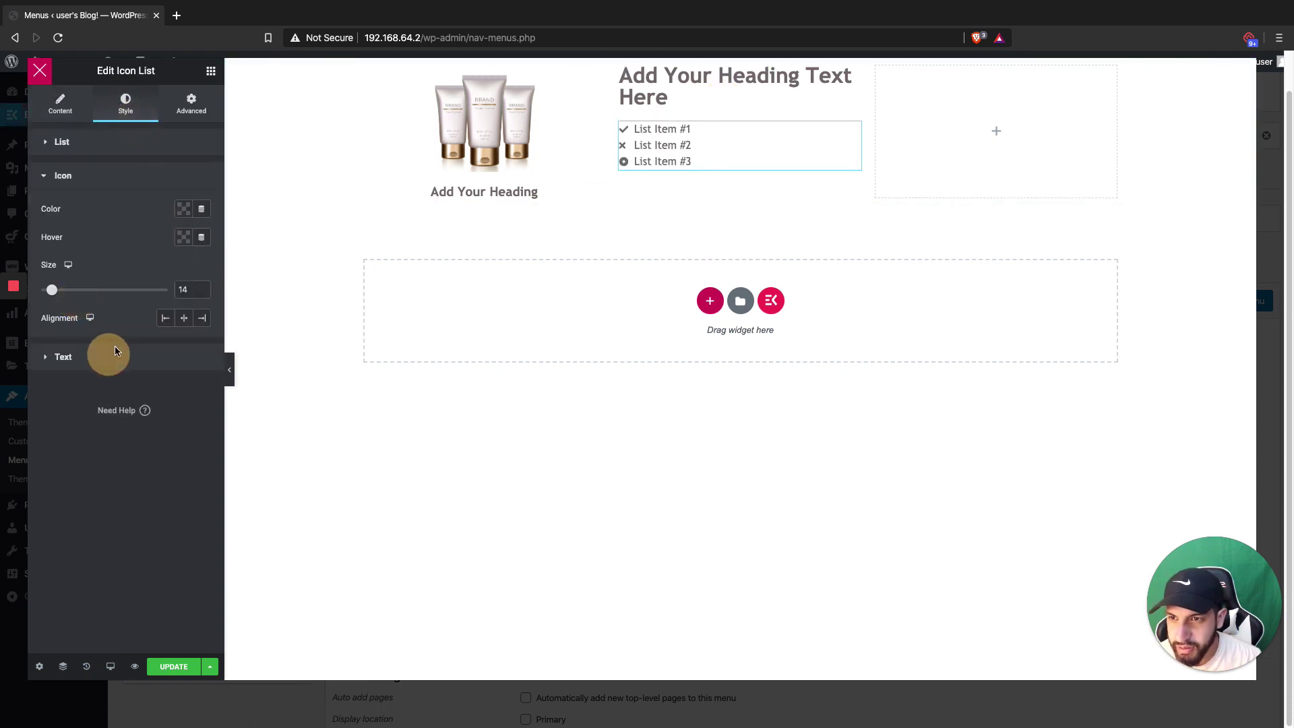
click(114, 351)
click(202, 342)
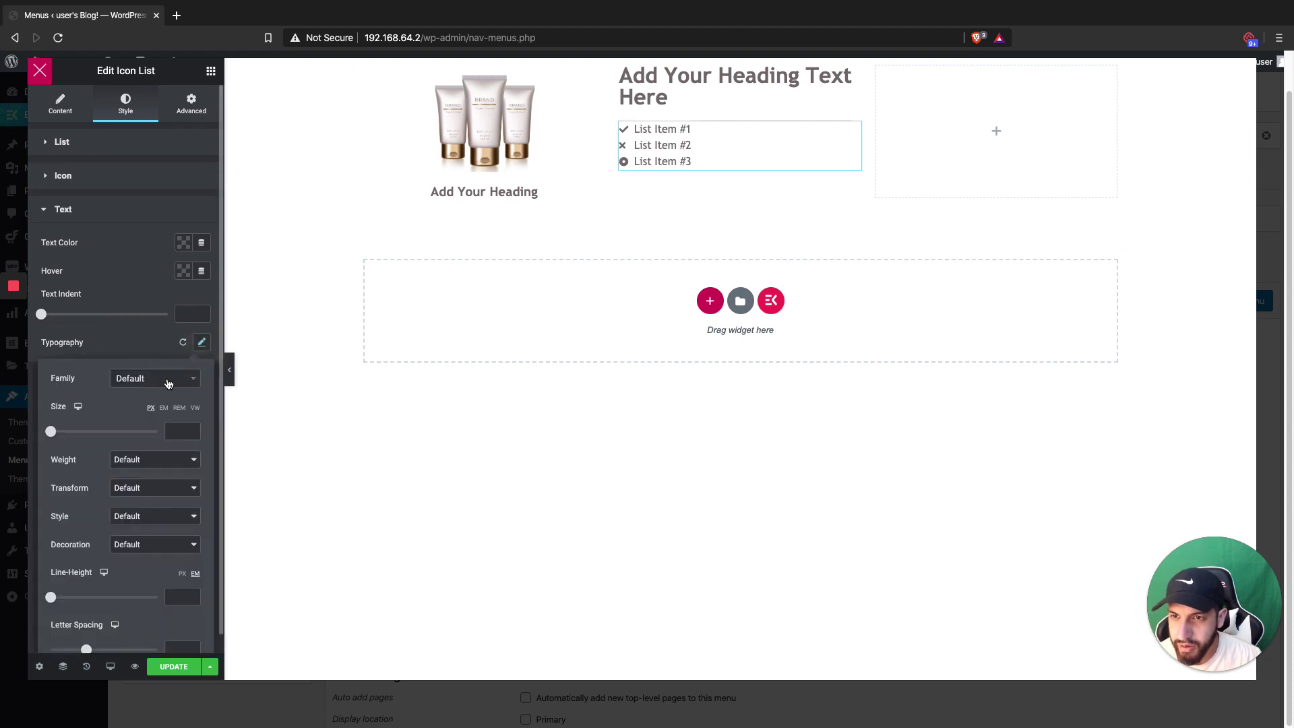
drag(50, 431, 66, 435)
click(99, 265)
Remove the icons from List Item #1, List Item #2 and List Item #3.
click(61, 106)
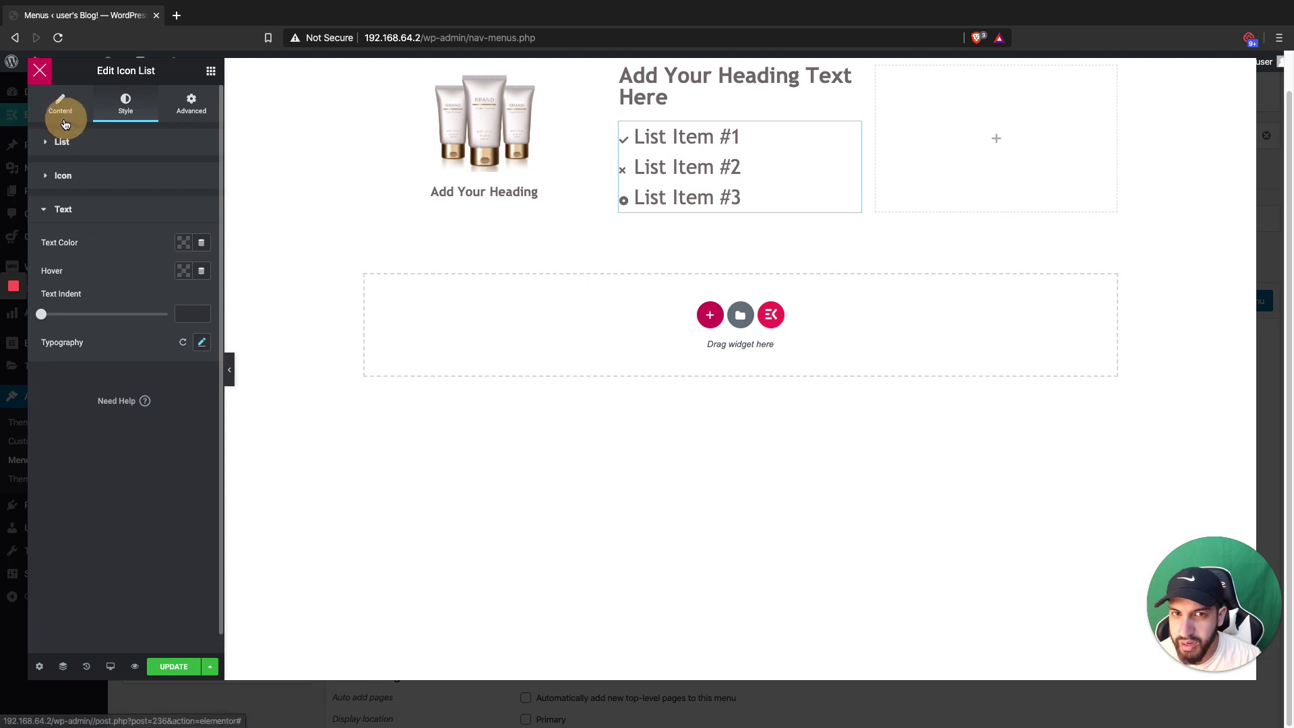
click(83, 222)
click(81, 221)
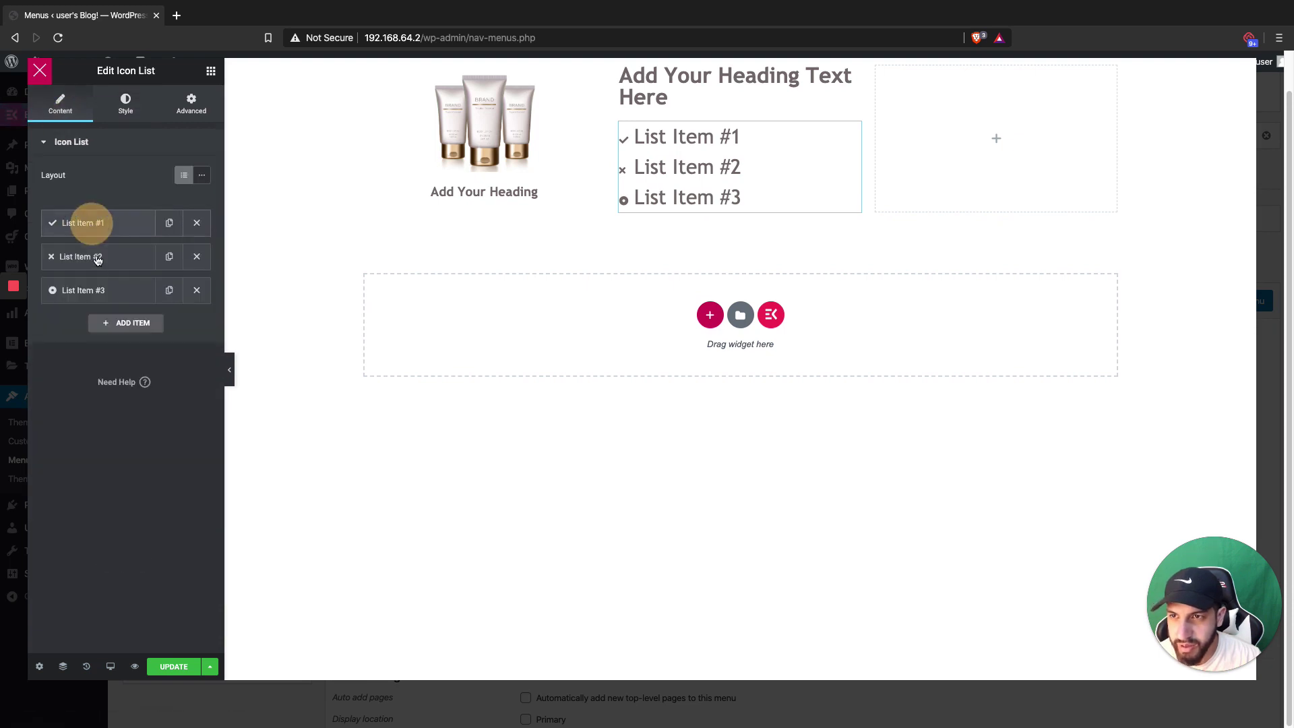
click(110, 223)
click(189, 325)
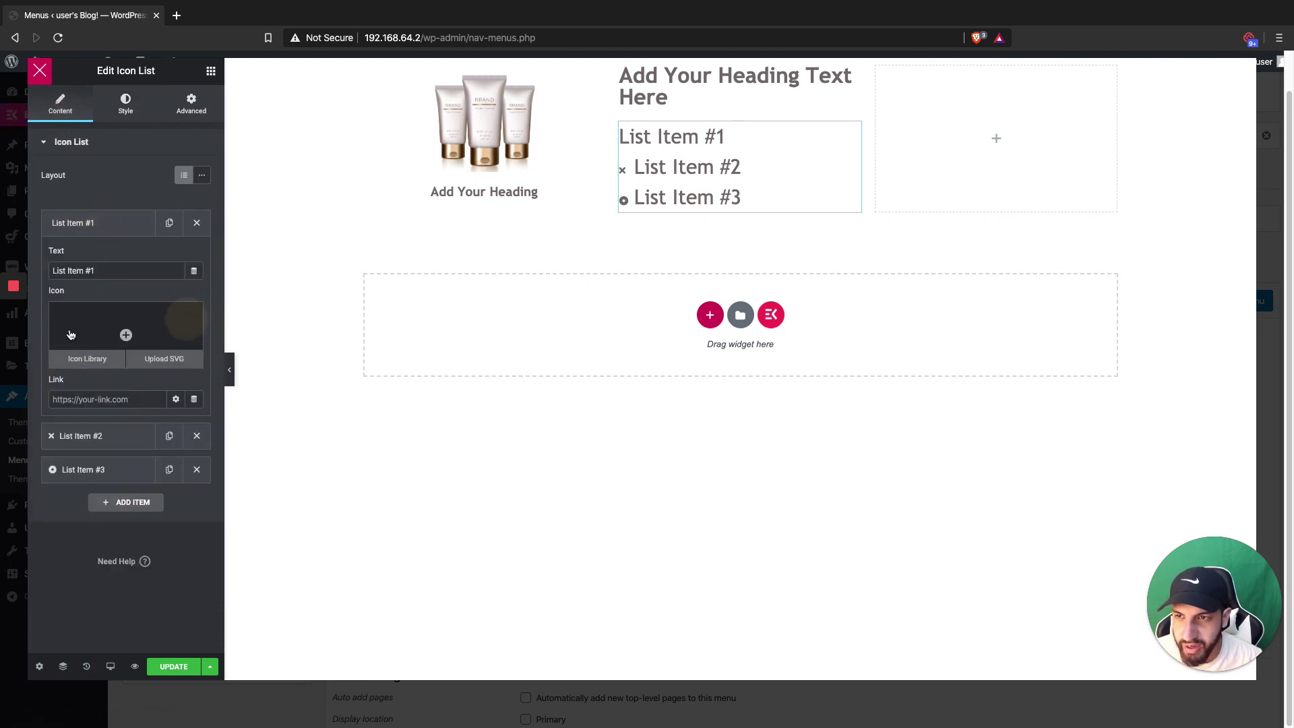
click(88, 435)
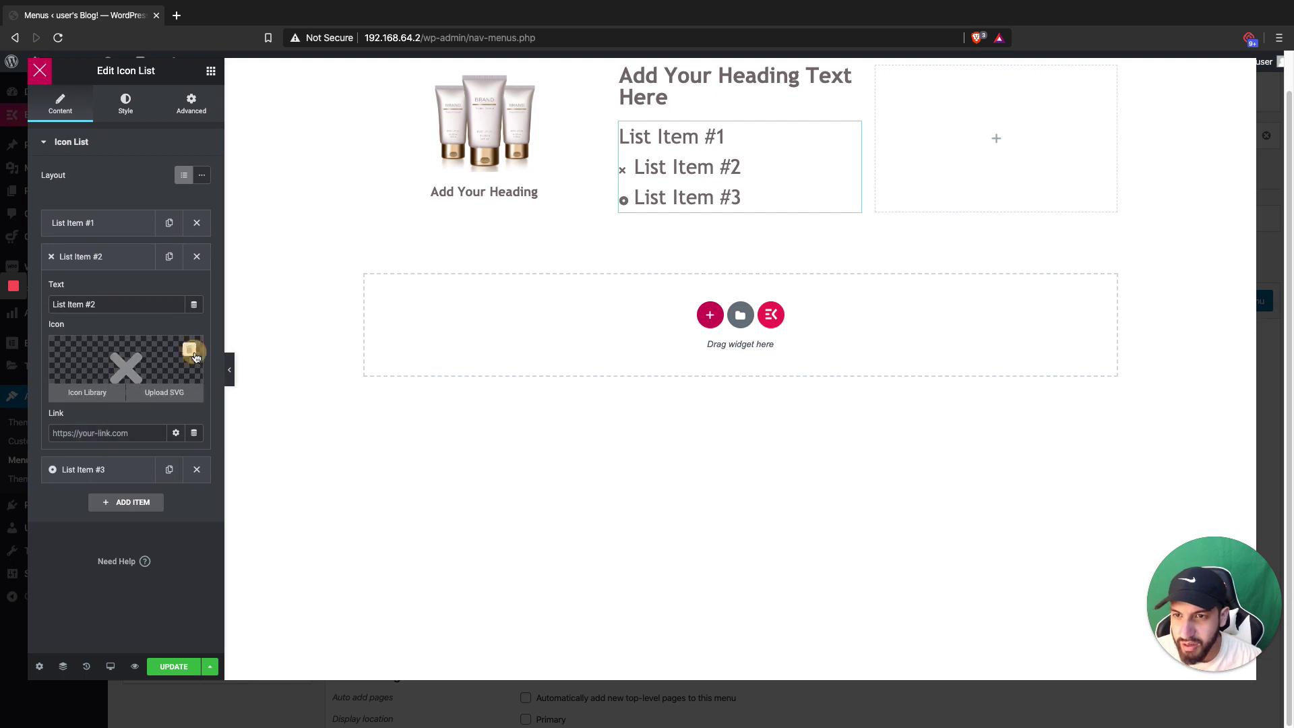
click(189, 349)
click(68, 469)
click(190, 388)
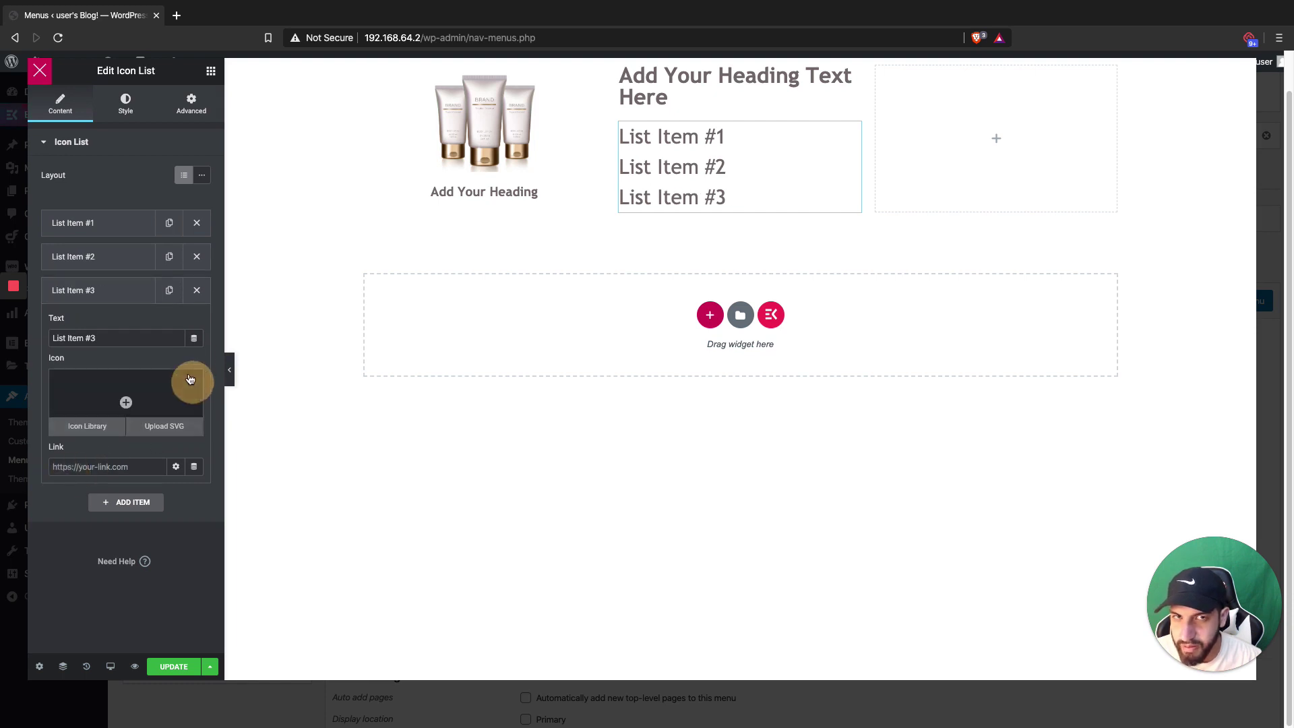
click(79, 288)
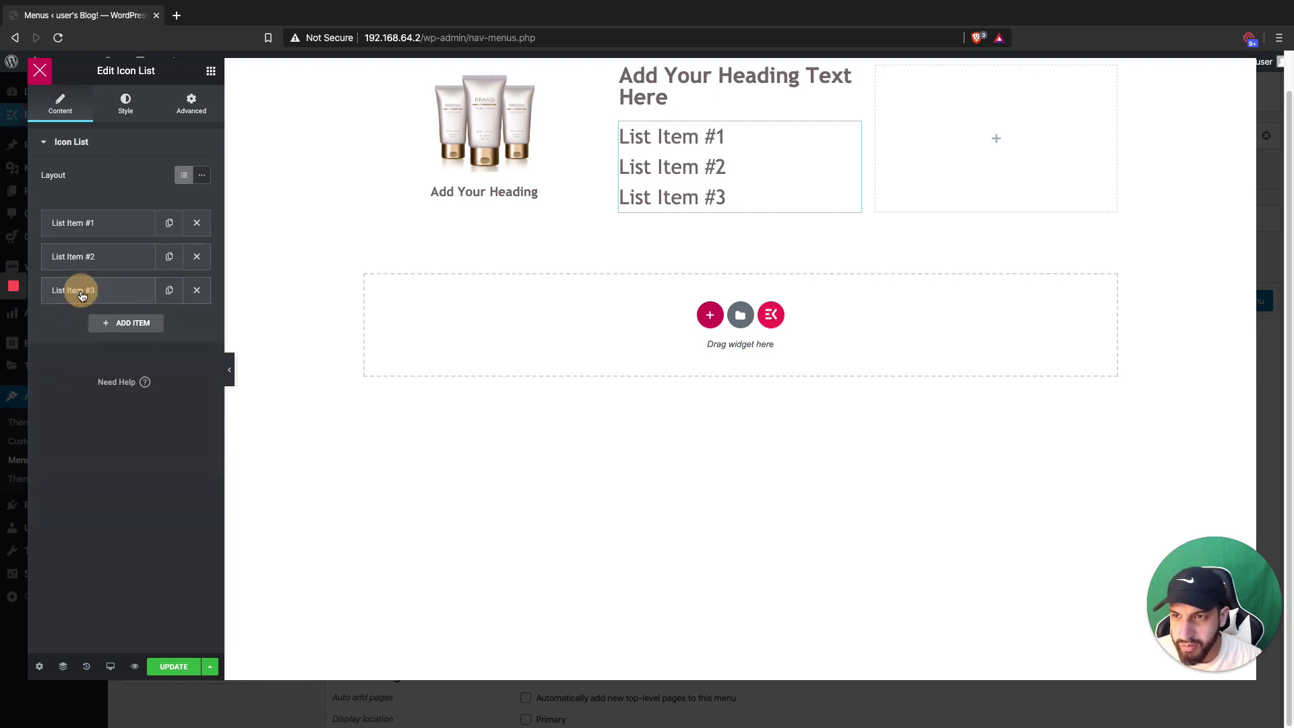
Shorten the title of the second column's heading to "Add Your Heading".
click(667, 95)
triple_click(162, 204)
key(BackSpace)
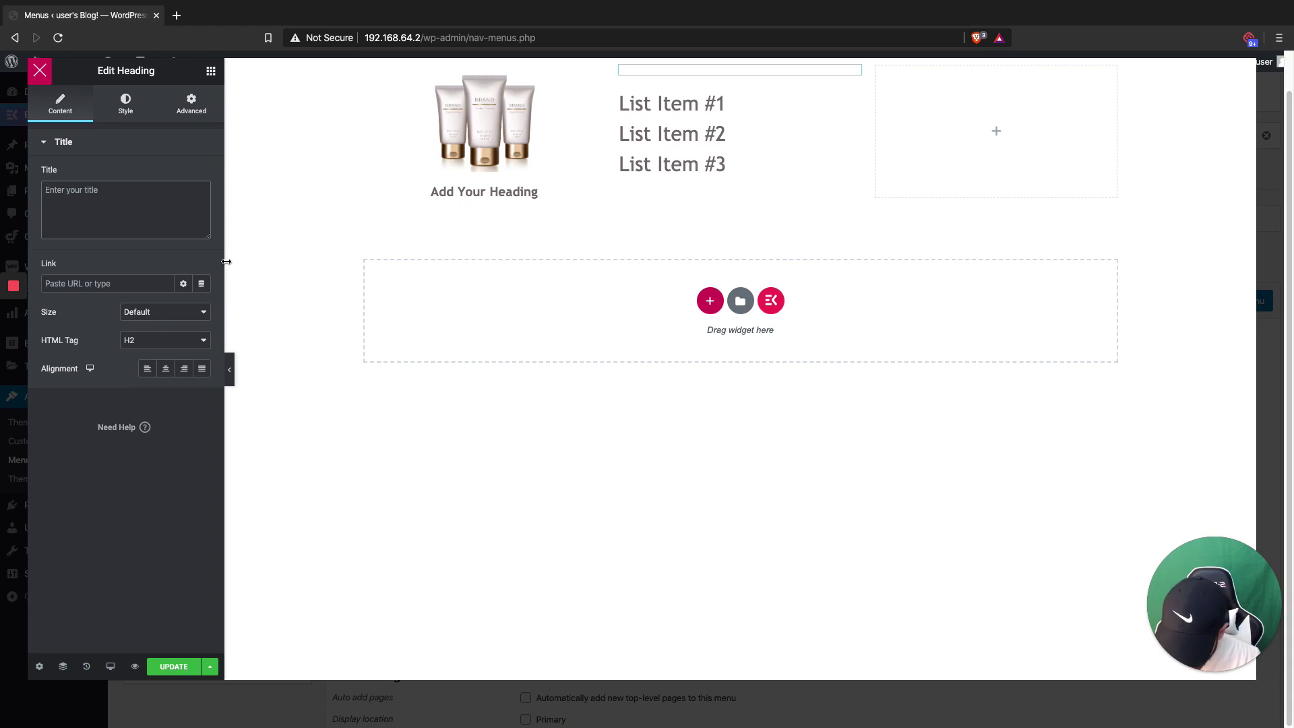
key(ctrl+z)
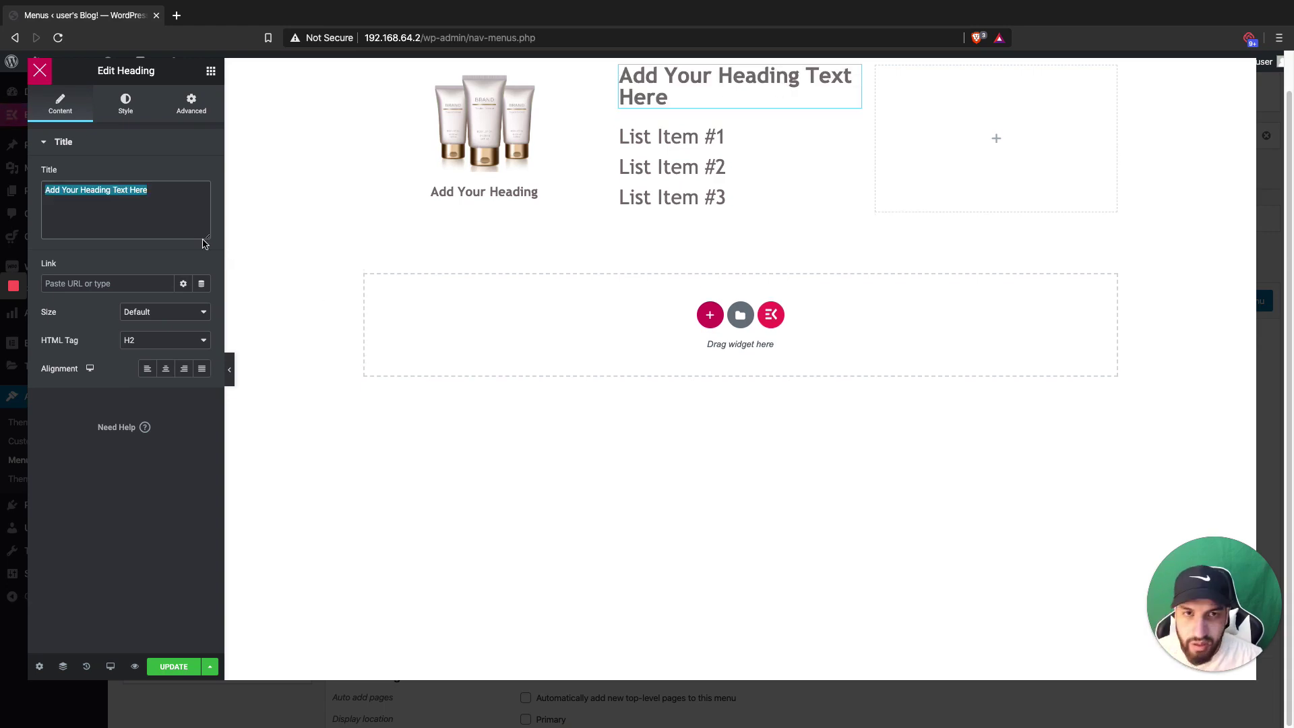
drag(112, 190, 186, 190)
key(BackSpace)
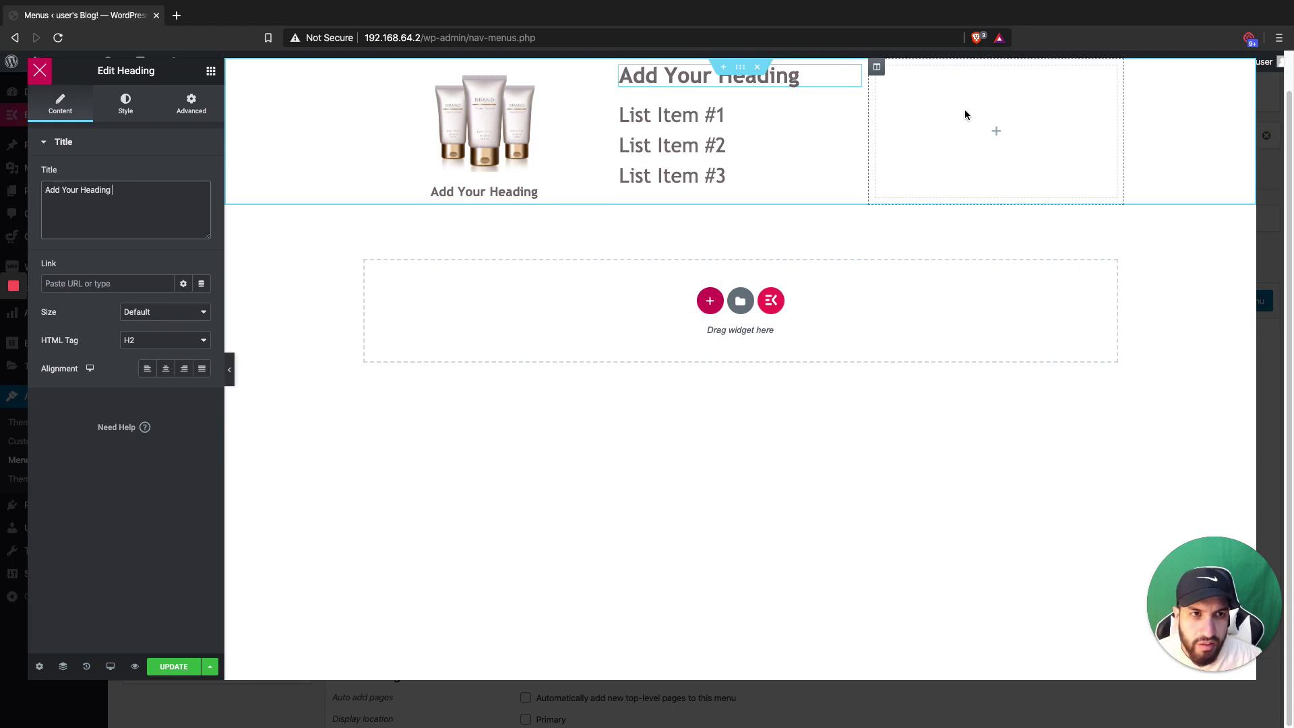
Place a Video widget in the empty third column.
click(991, 110)
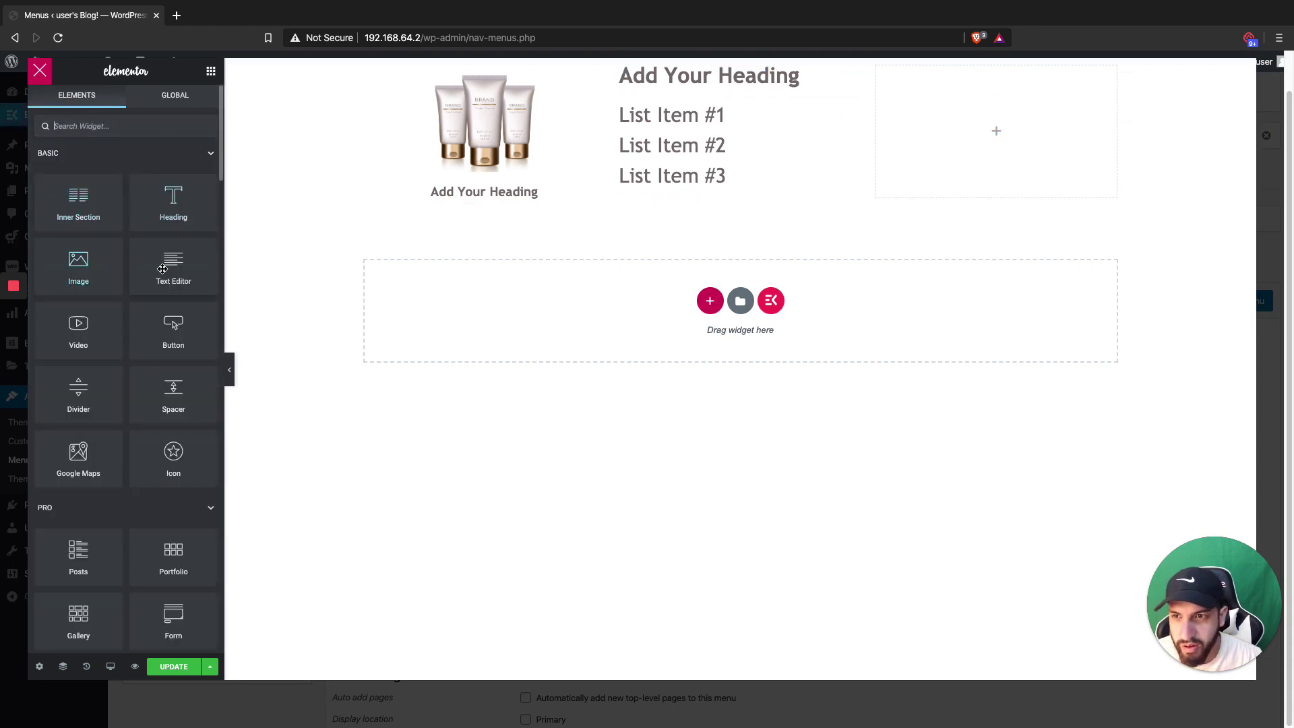
scroll(195, 316, down, 1)
drag(78, 295, 880, 188)
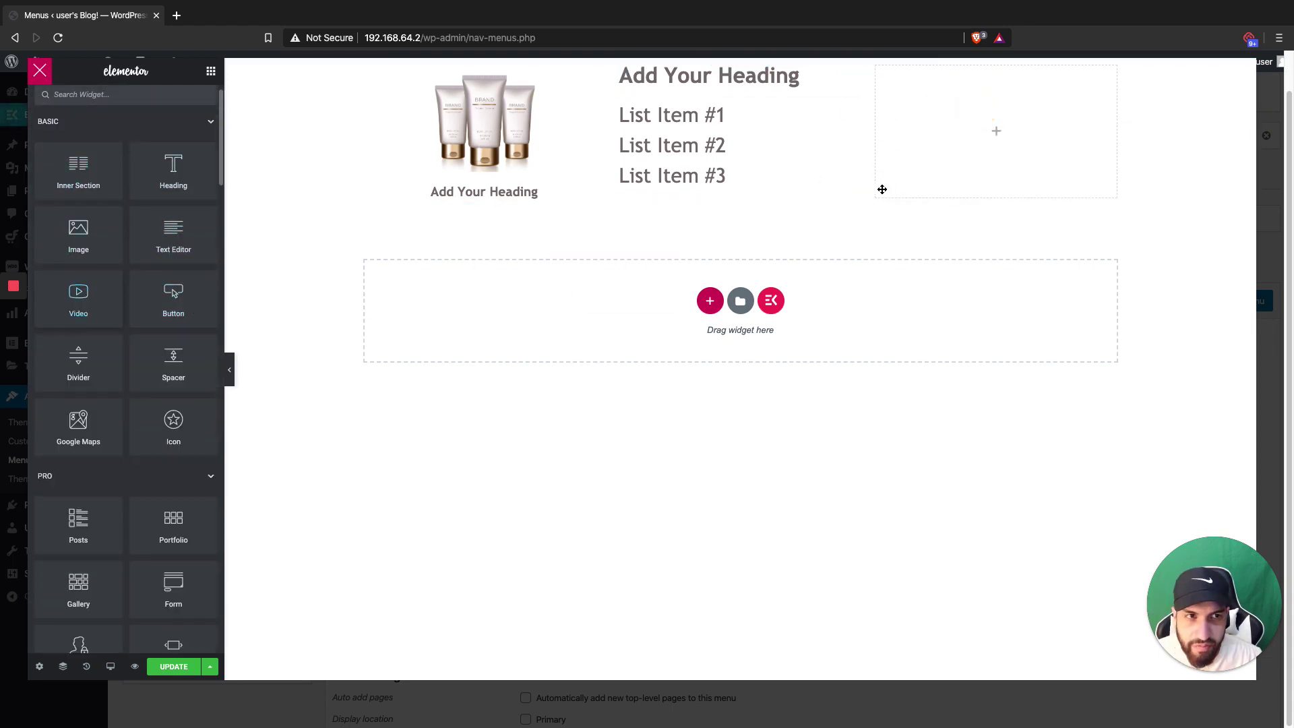
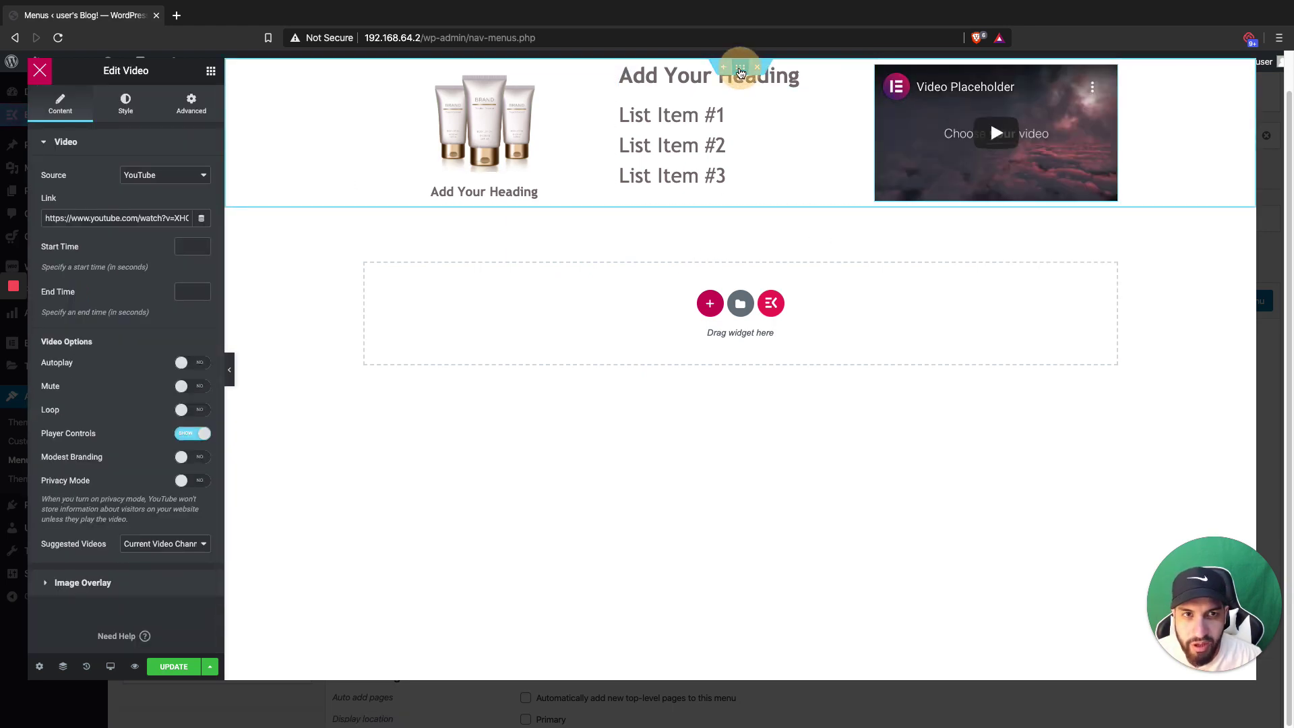
Give the mega menu section a classic white background (#FFFFFF) and update the content.
click(740, 72)
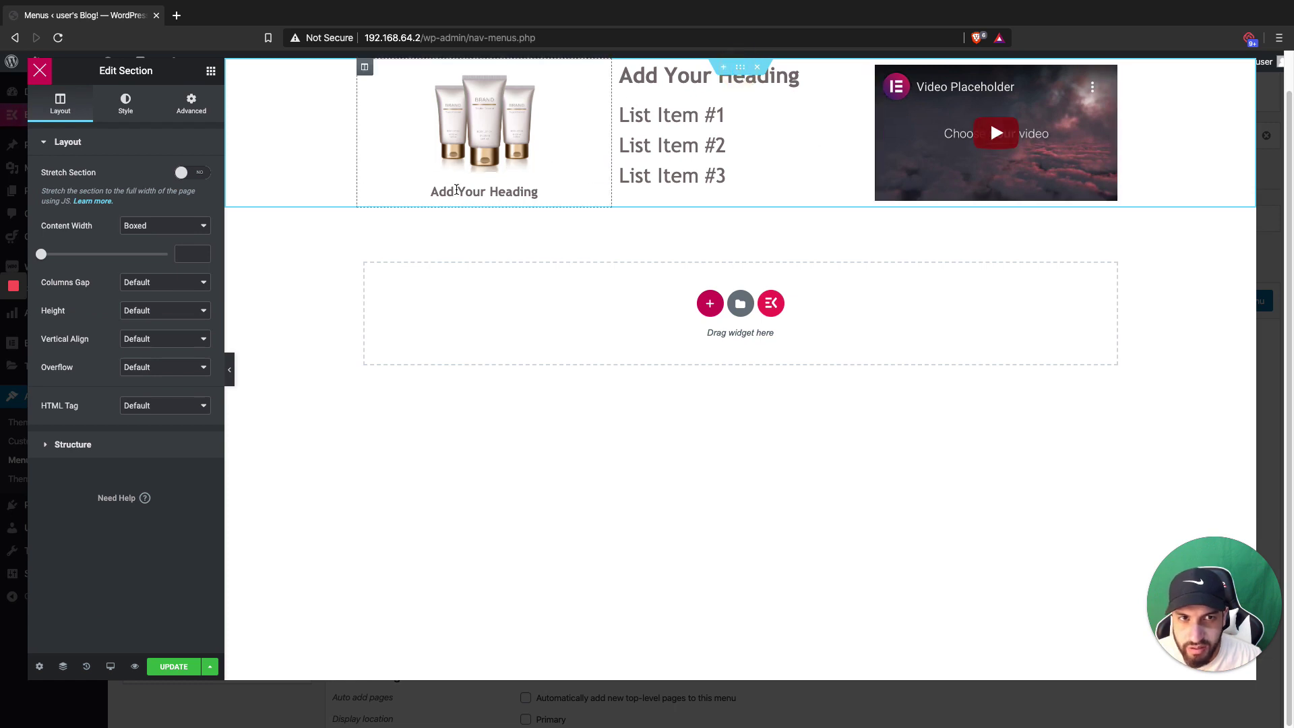
click(124, 104)
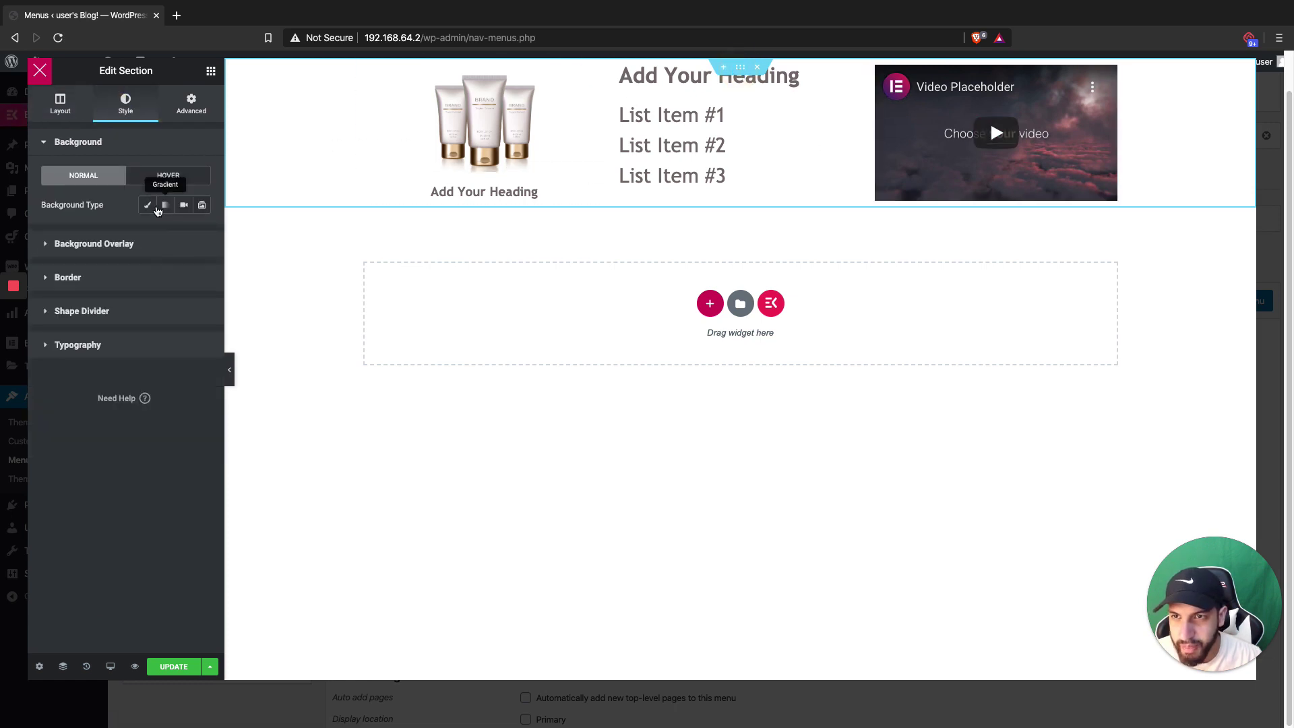
click(149, 209)
click(183, 233)
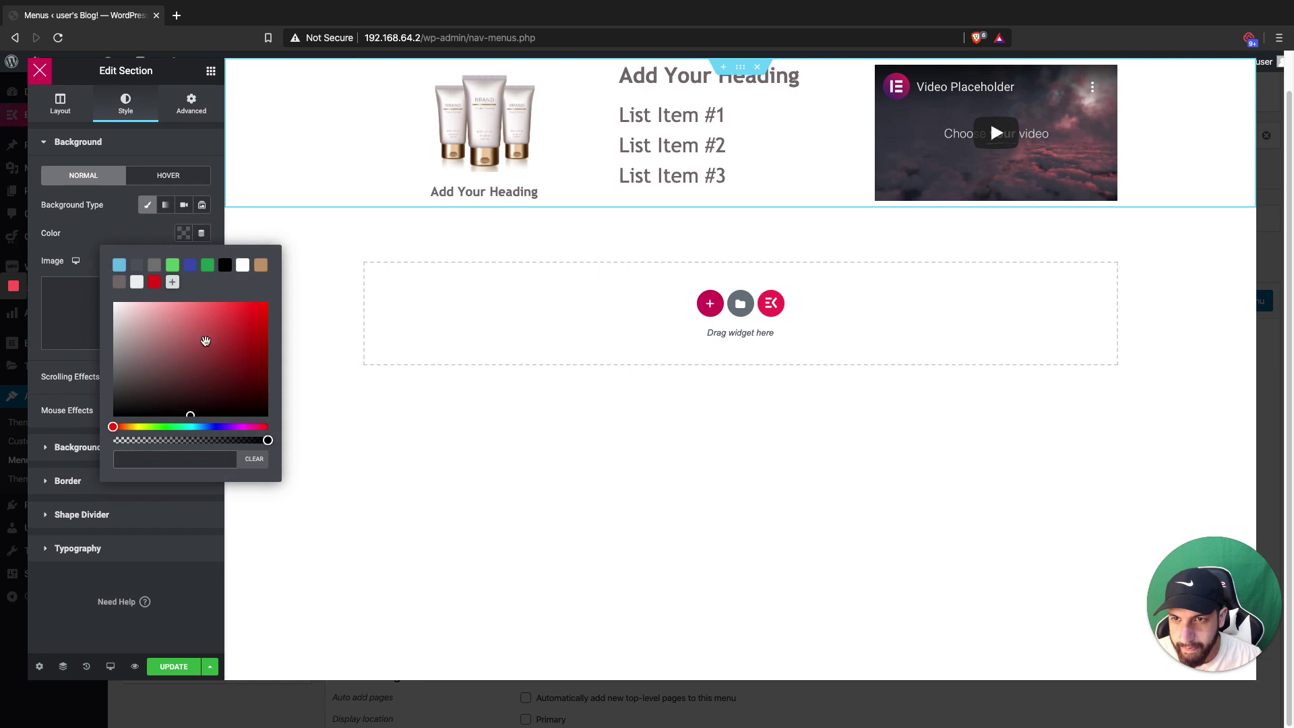
click(242, 266)
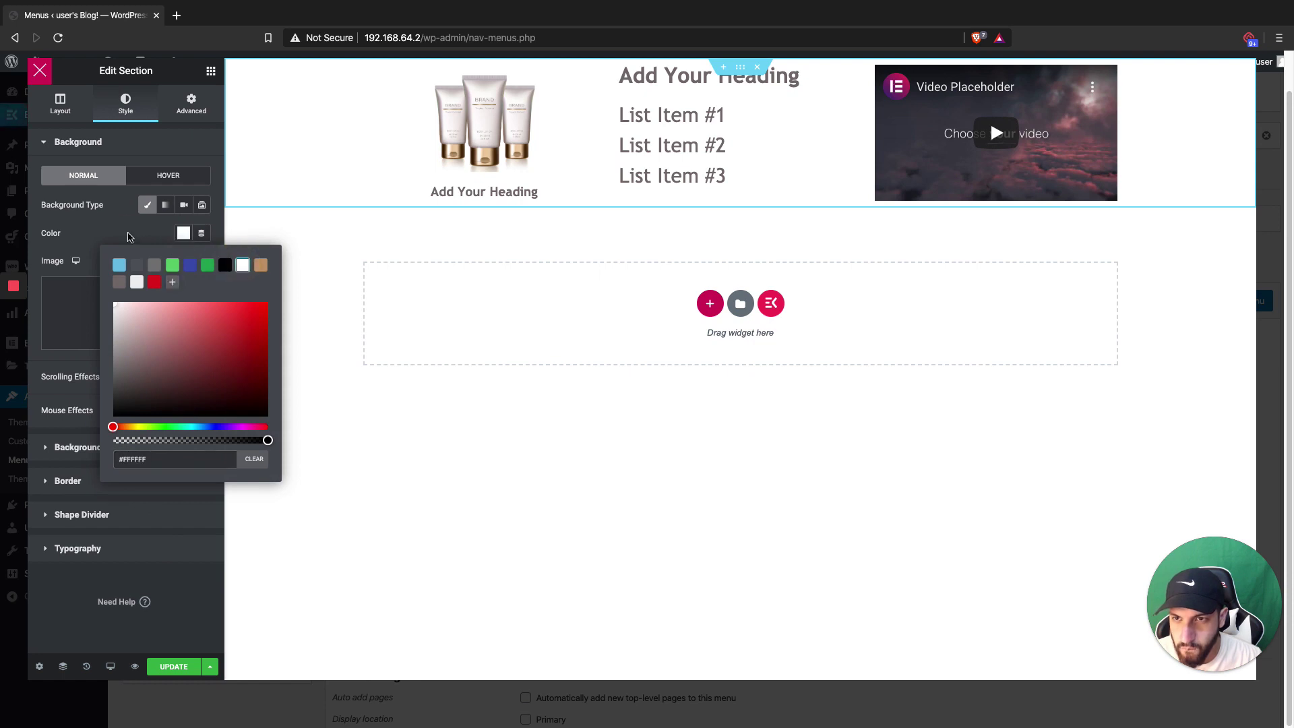
click(202, 485)
click(174, 667)
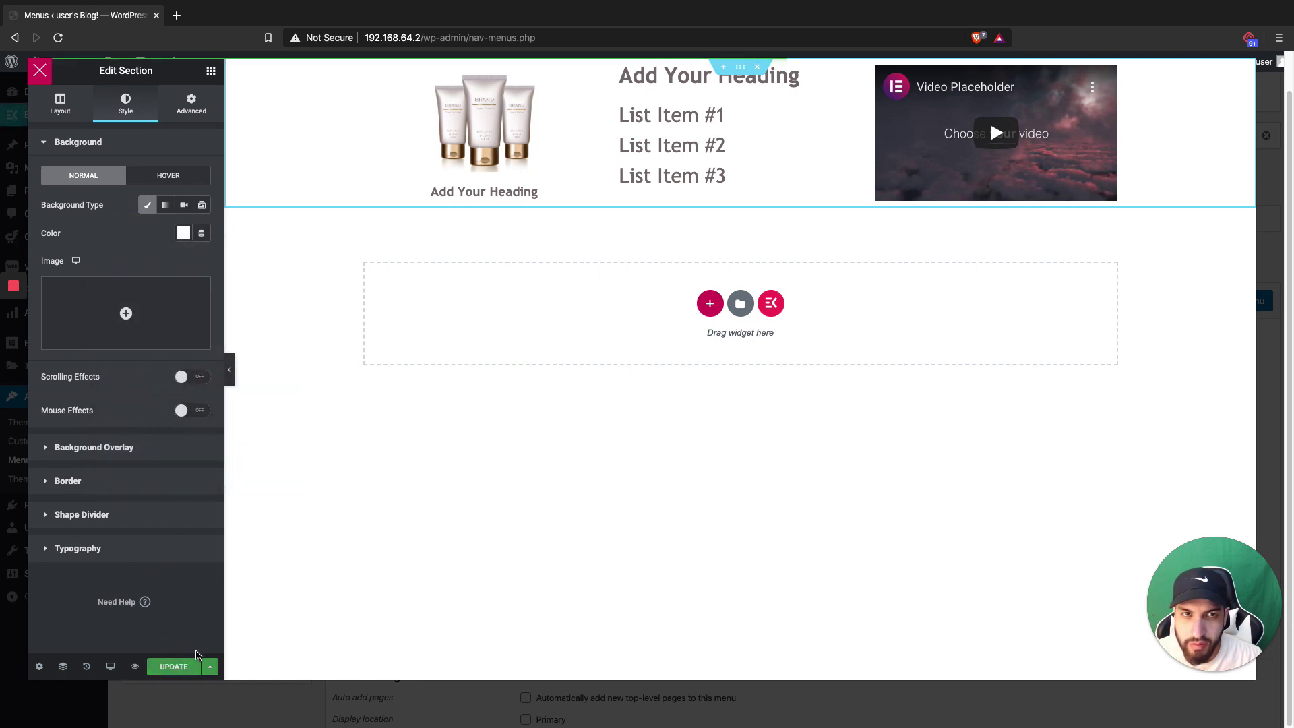
Preview the mega menu content and check the Home mega menu on the site's front page at 192.168.64.2.
click(135, 667)
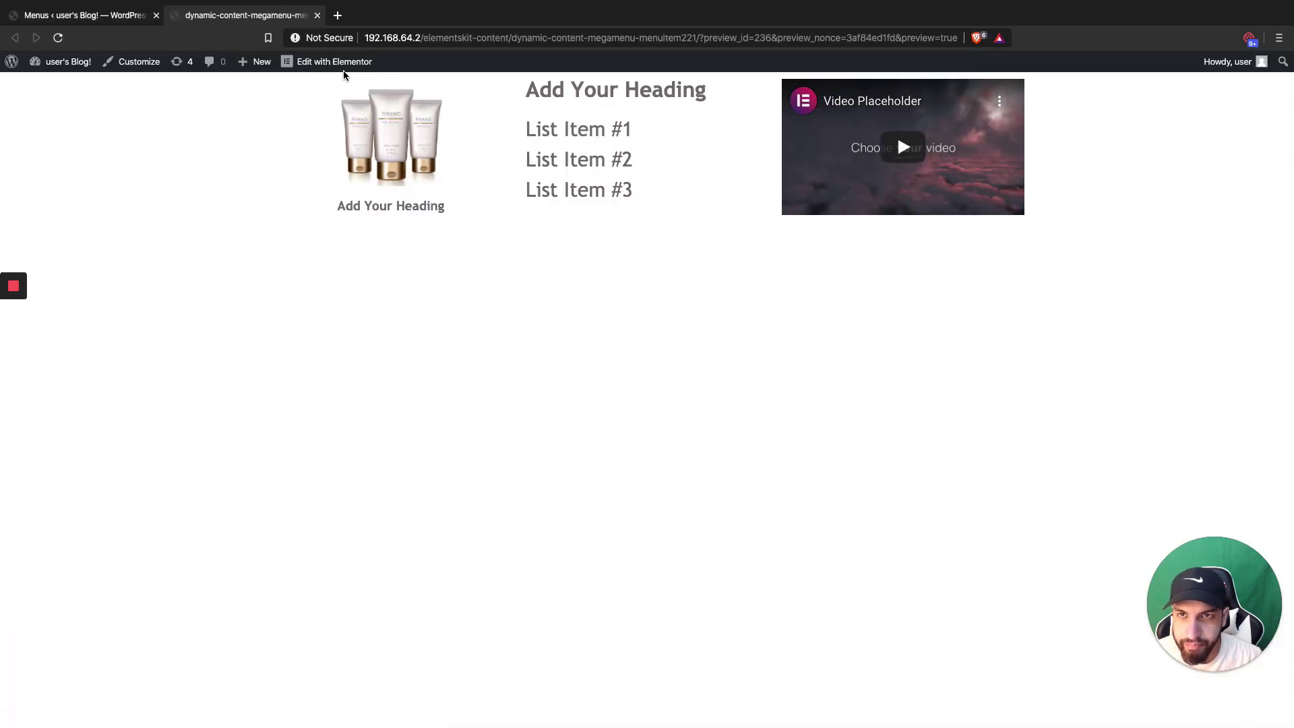
click(437, 39)
drag(424, 38, 1068, 58)
key(BackSpace)
key(Return)
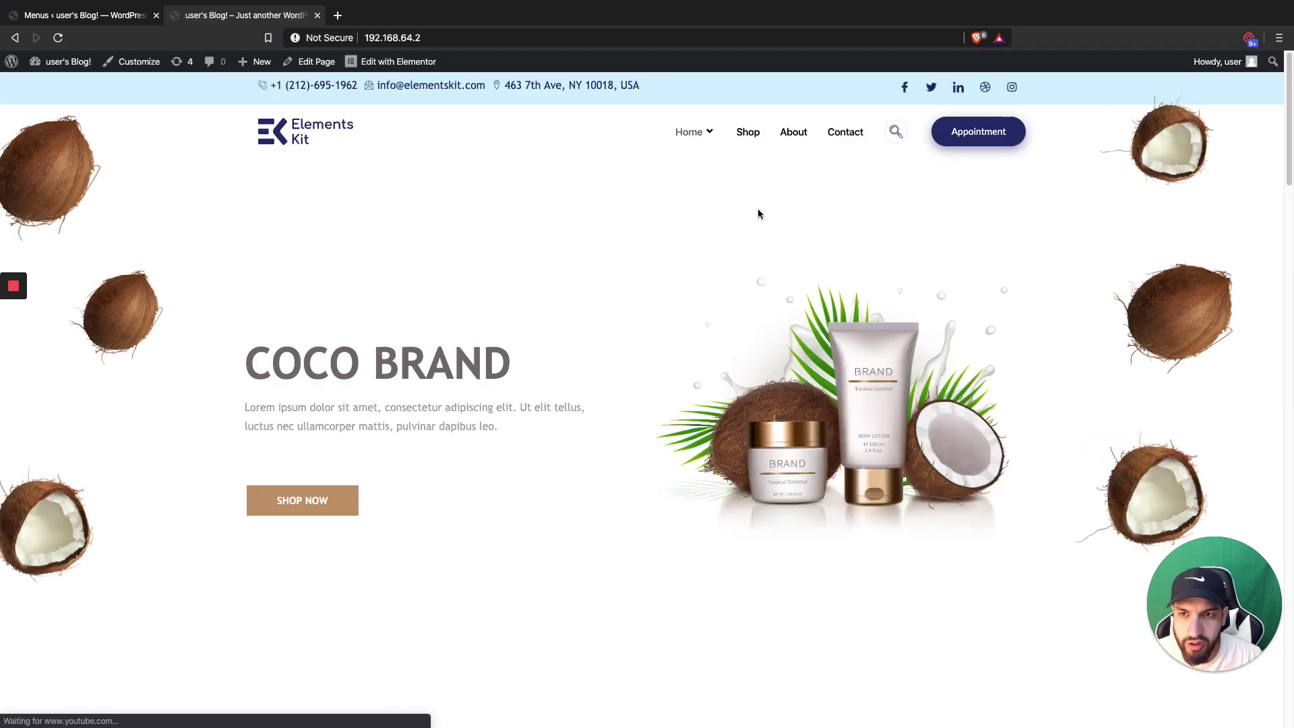
mouse_move(701, 127)
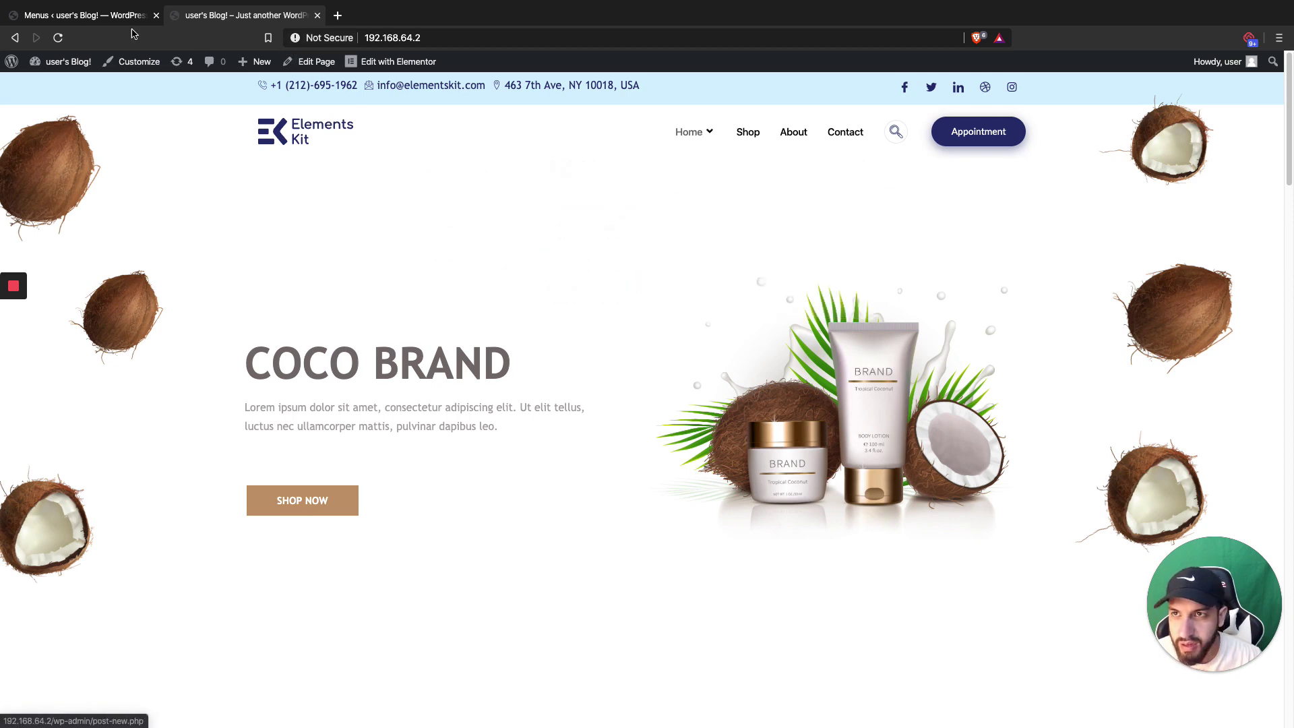
Set the typography size of the second column's heading to 25 px.
click(81, 15)
click(633, 75)
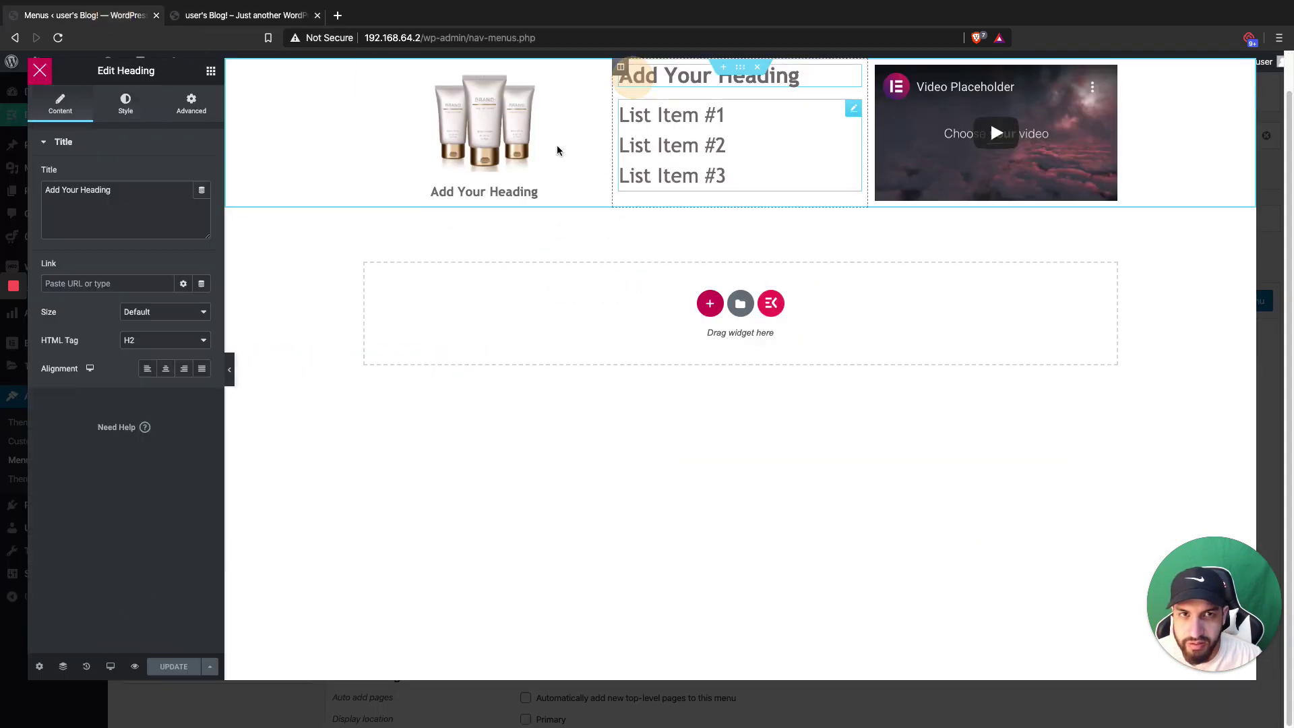
click(125, 104)
click(202, 204)
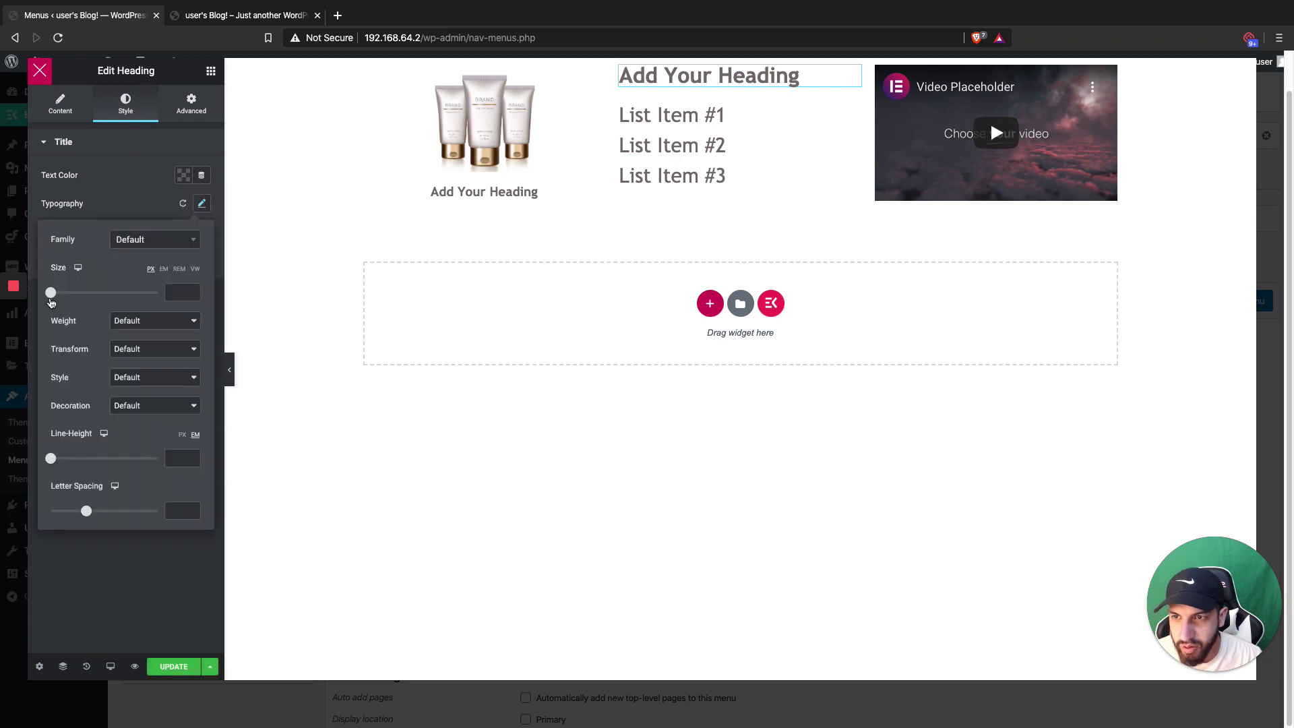
drag(51, 291, 65, 292)
Set the typography size of the icon list's text to 21 px and update the content.
click(694, 139)
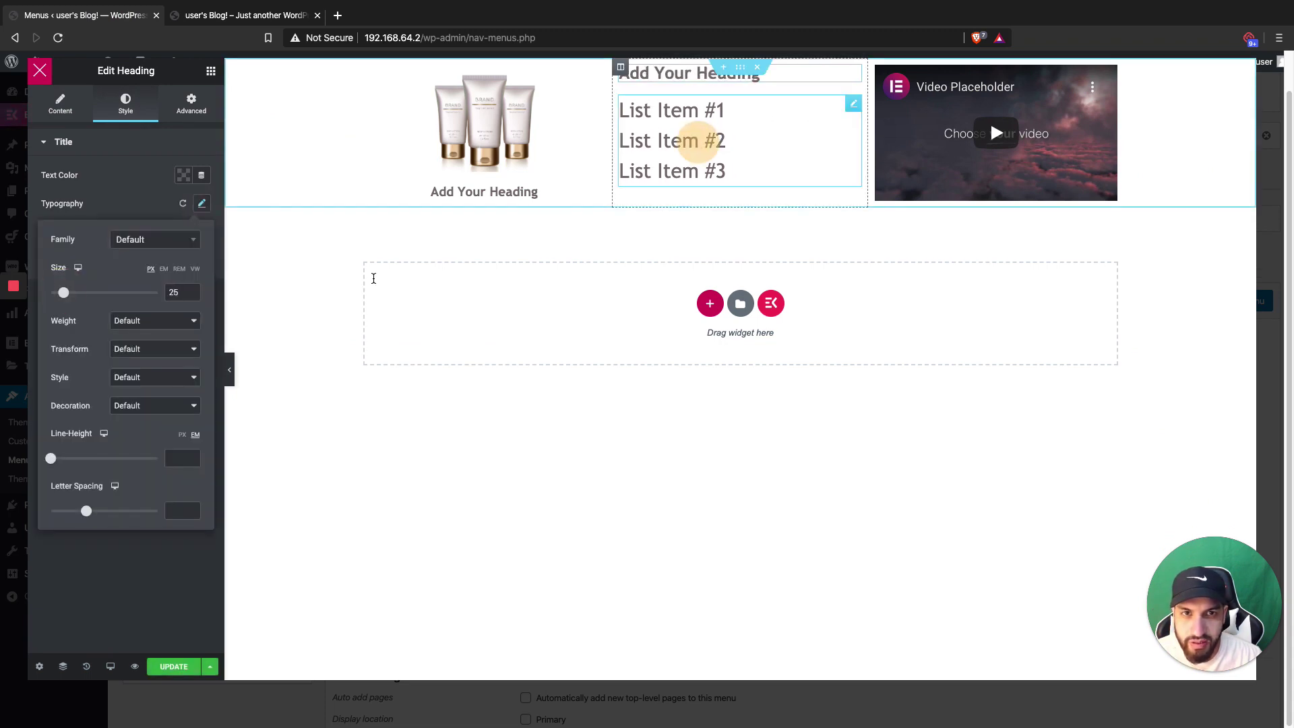
click(117, 107)
click(103, 342)
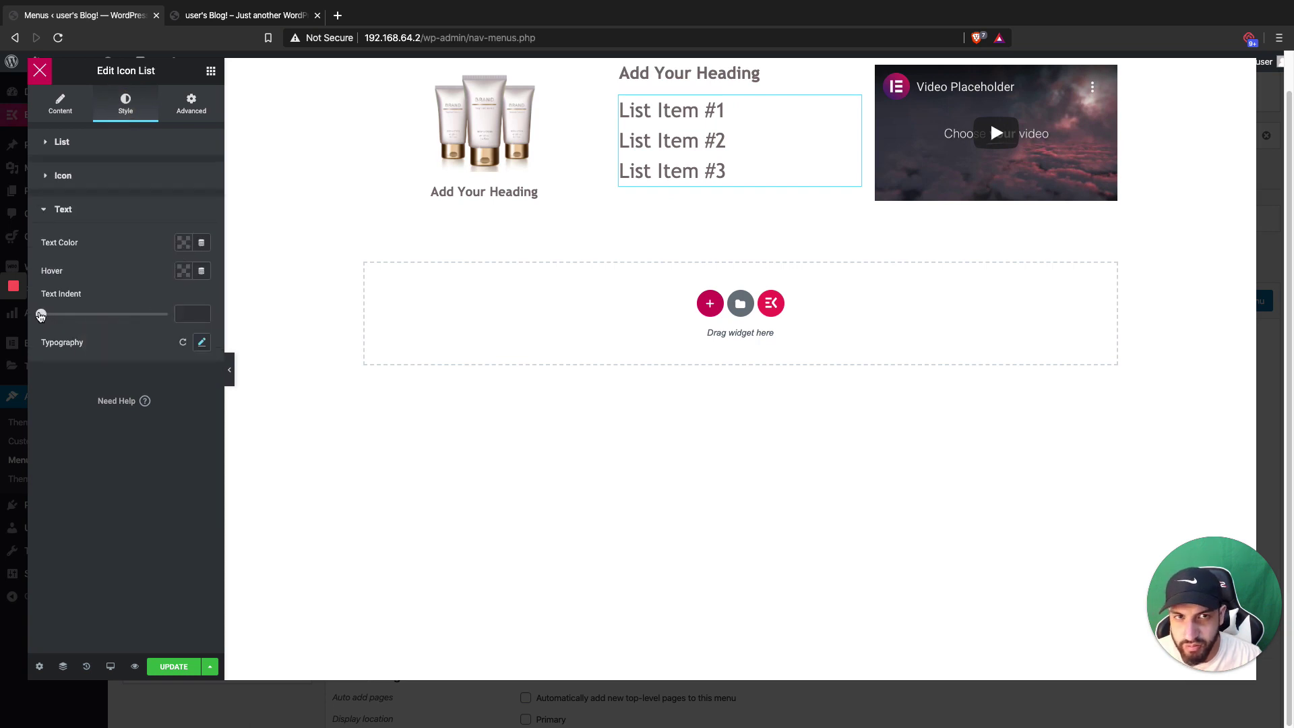
click(200, 344)
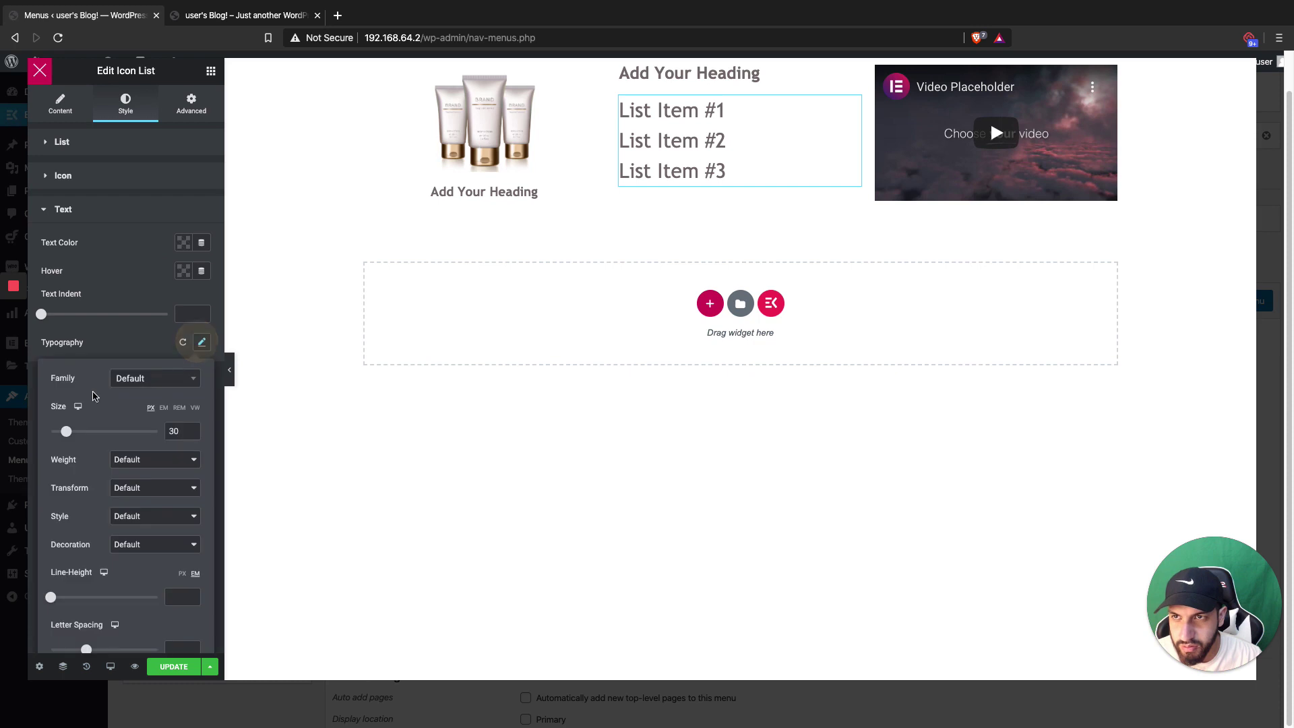
drag(60, 430, 60, 432)
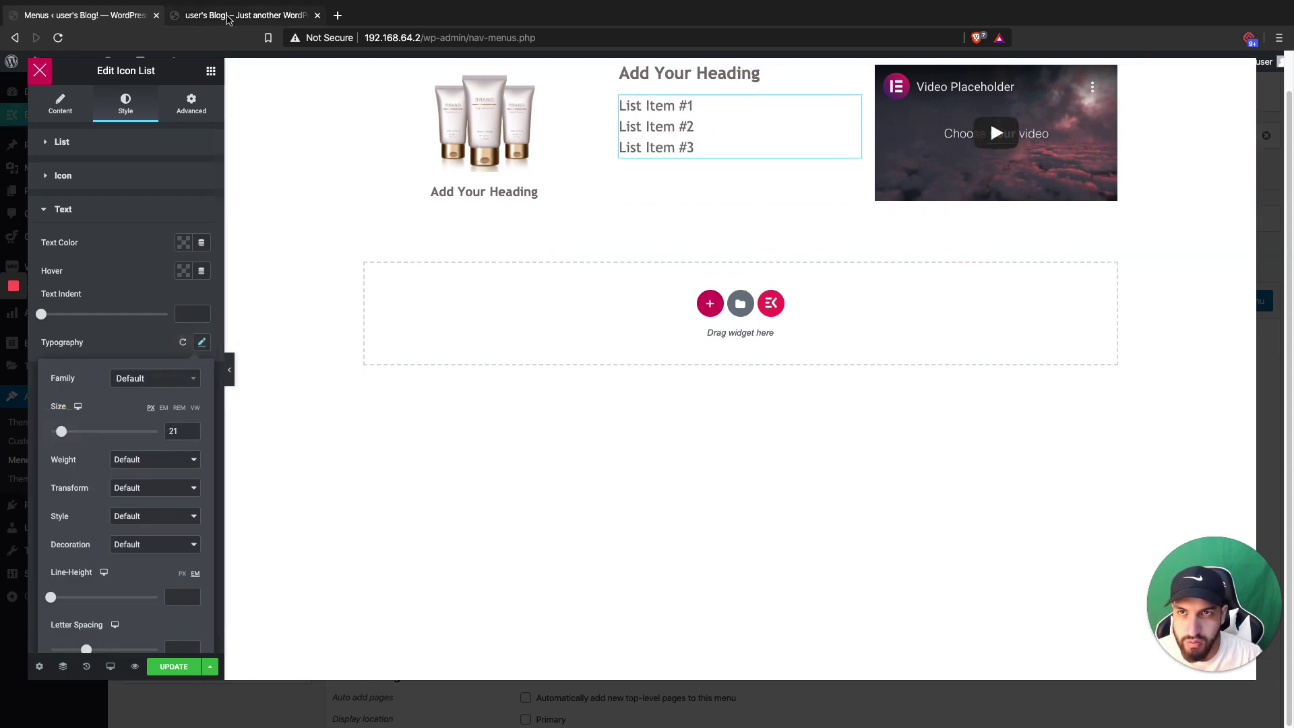
click(168, 673)
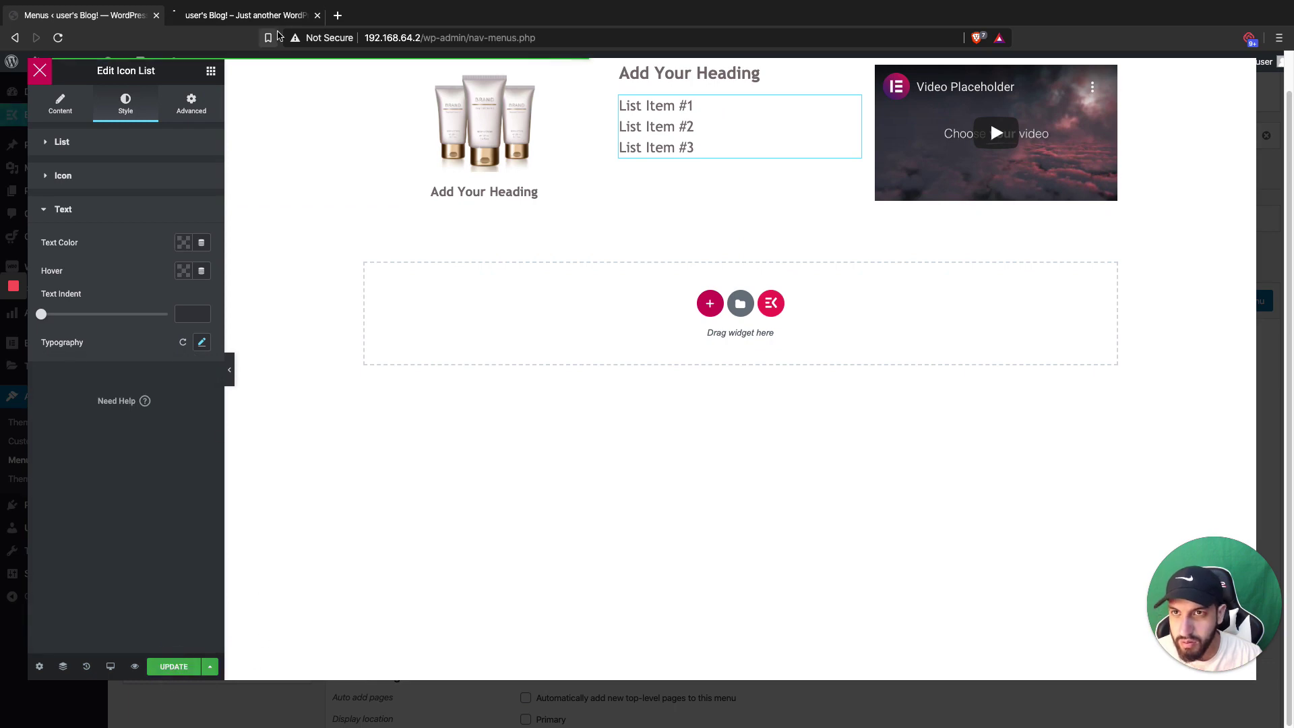
Reload the site's front page at 192.168.64.2 and examine the updated Home mega menu.
click(257, 16)
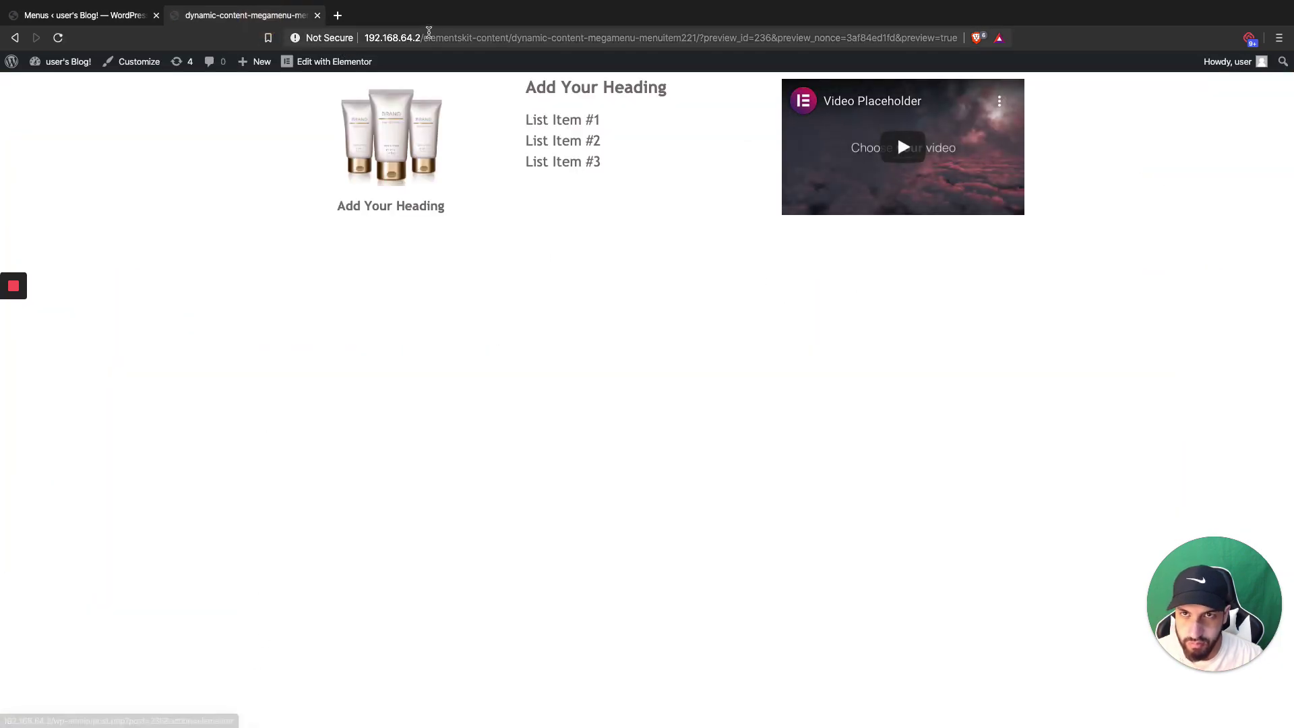
click(427, 37)
text(192.168.64.2/)
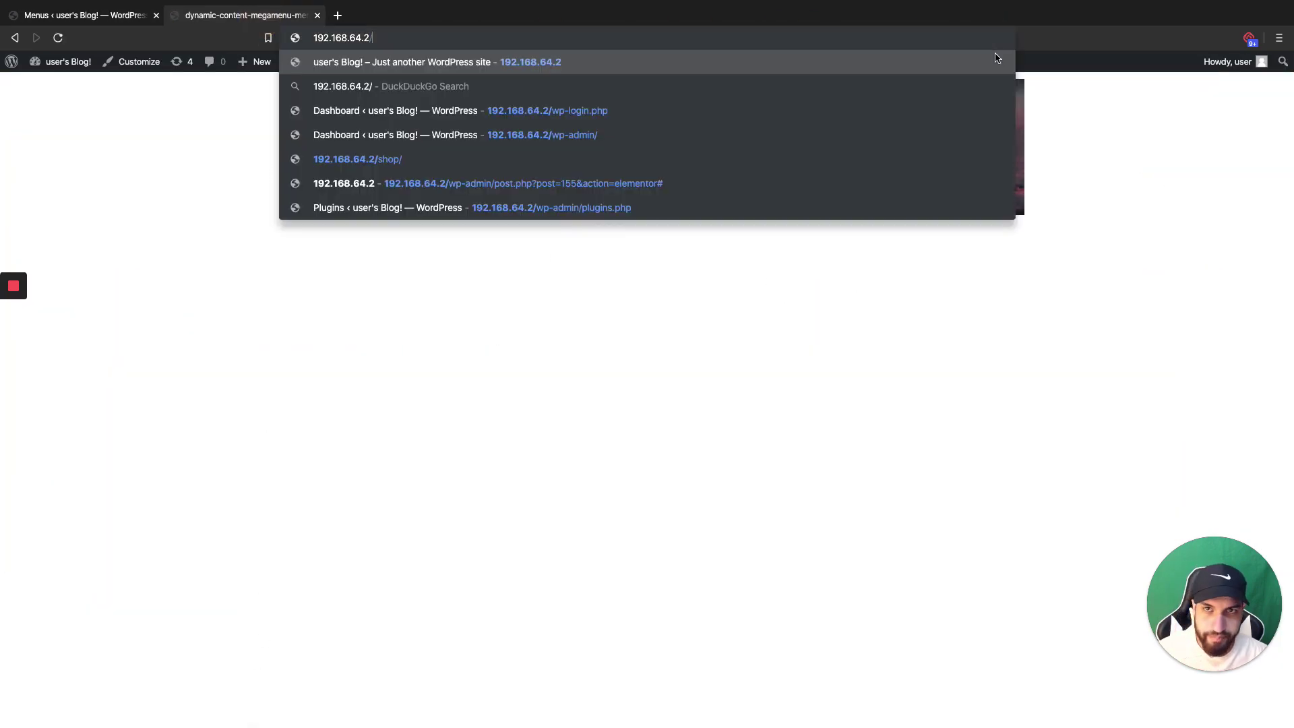
key(Return)
click(388, 37)
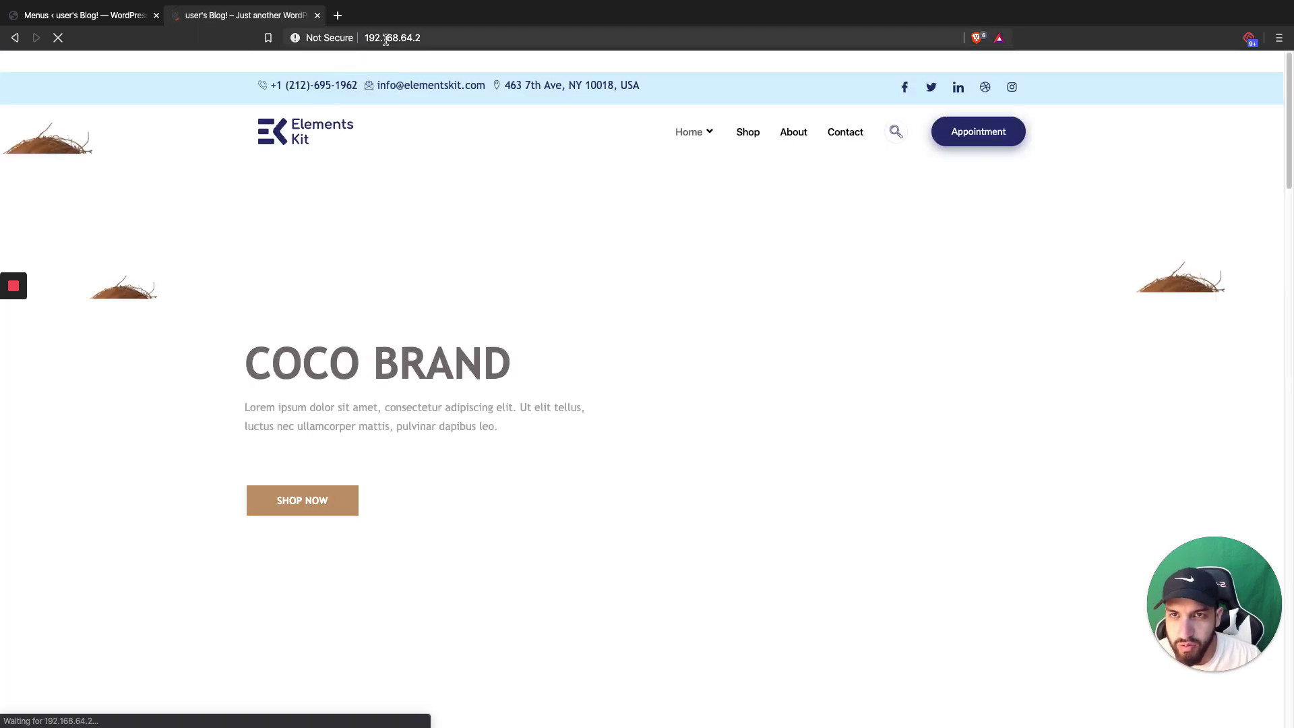
click(335, 15)
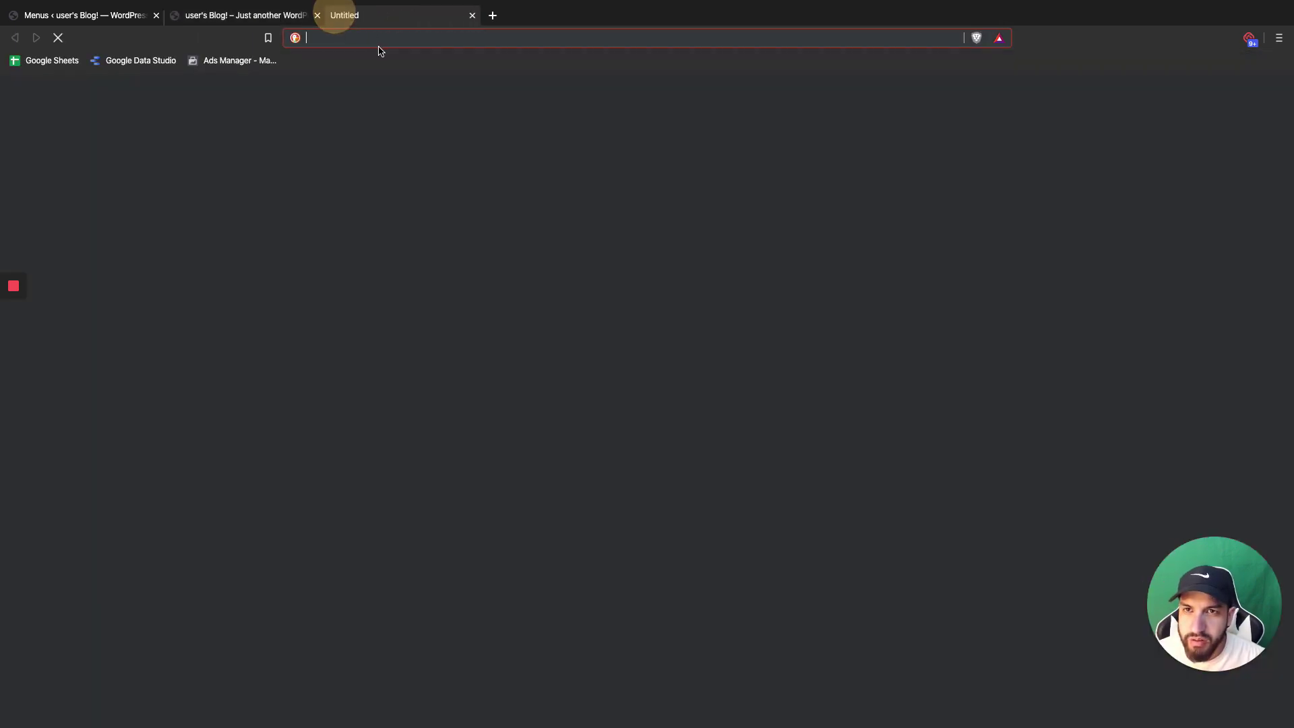
text(192.168.64.2)
key(Return)
click(315, 16)
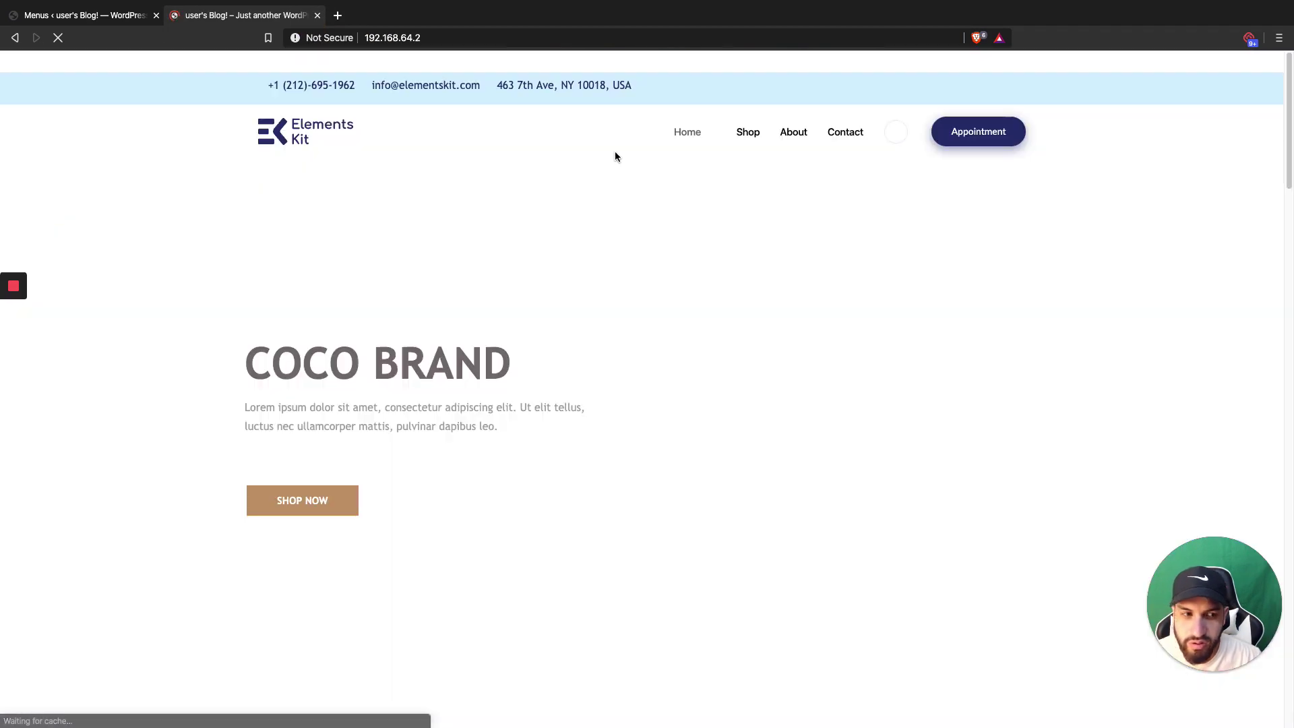
mouse_move(691, 131)
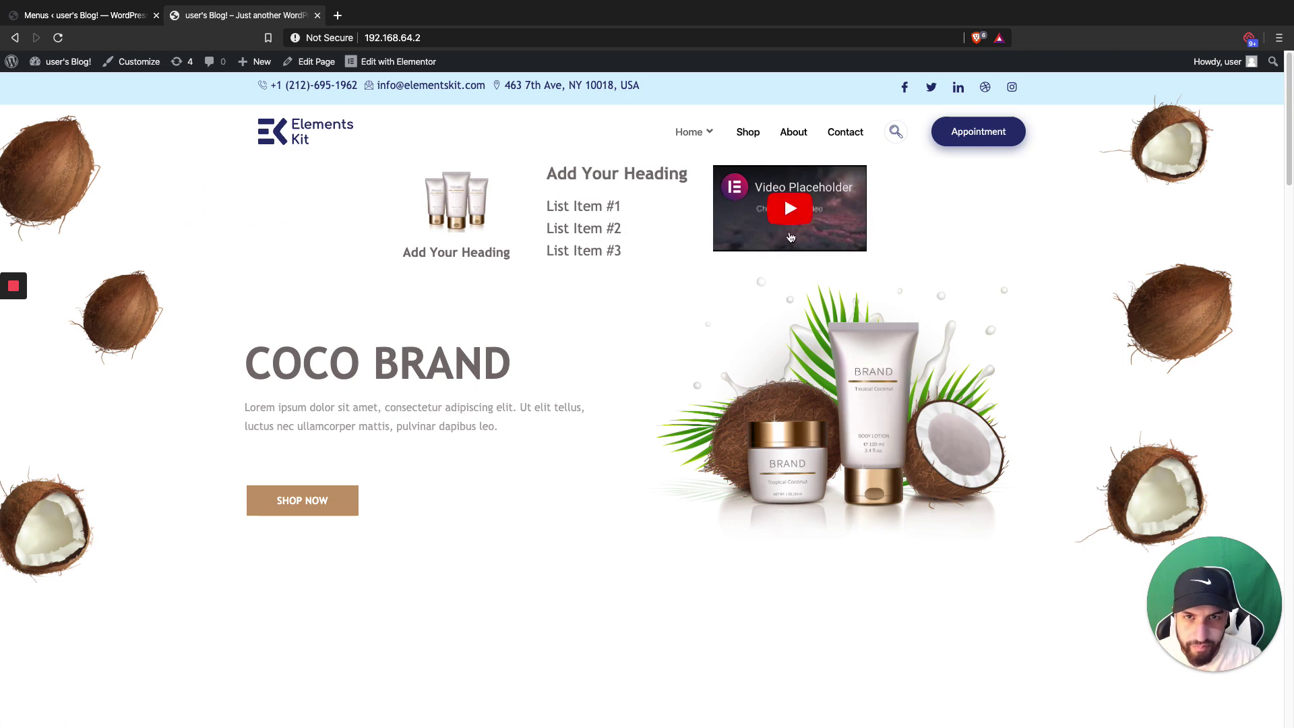
Enable and save the mega menu for the Shop menu item and open its content for editing.
click(76, 19)
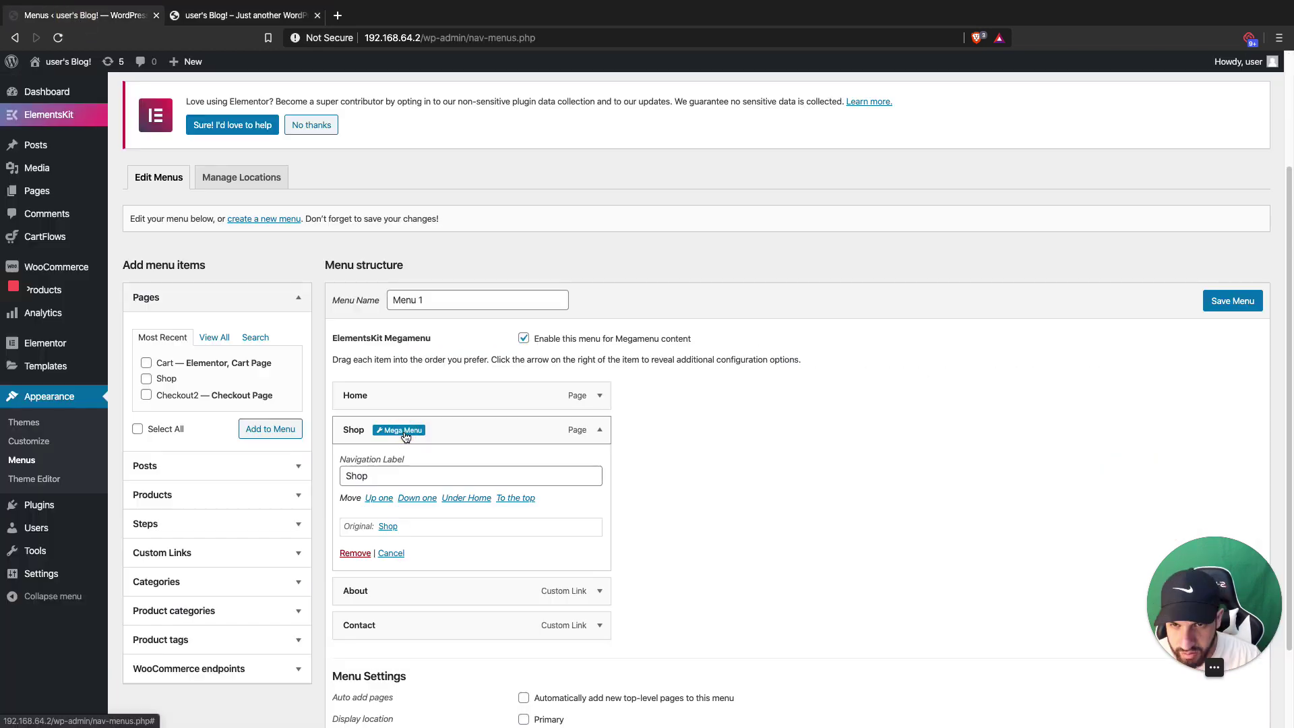
click(462, 429)
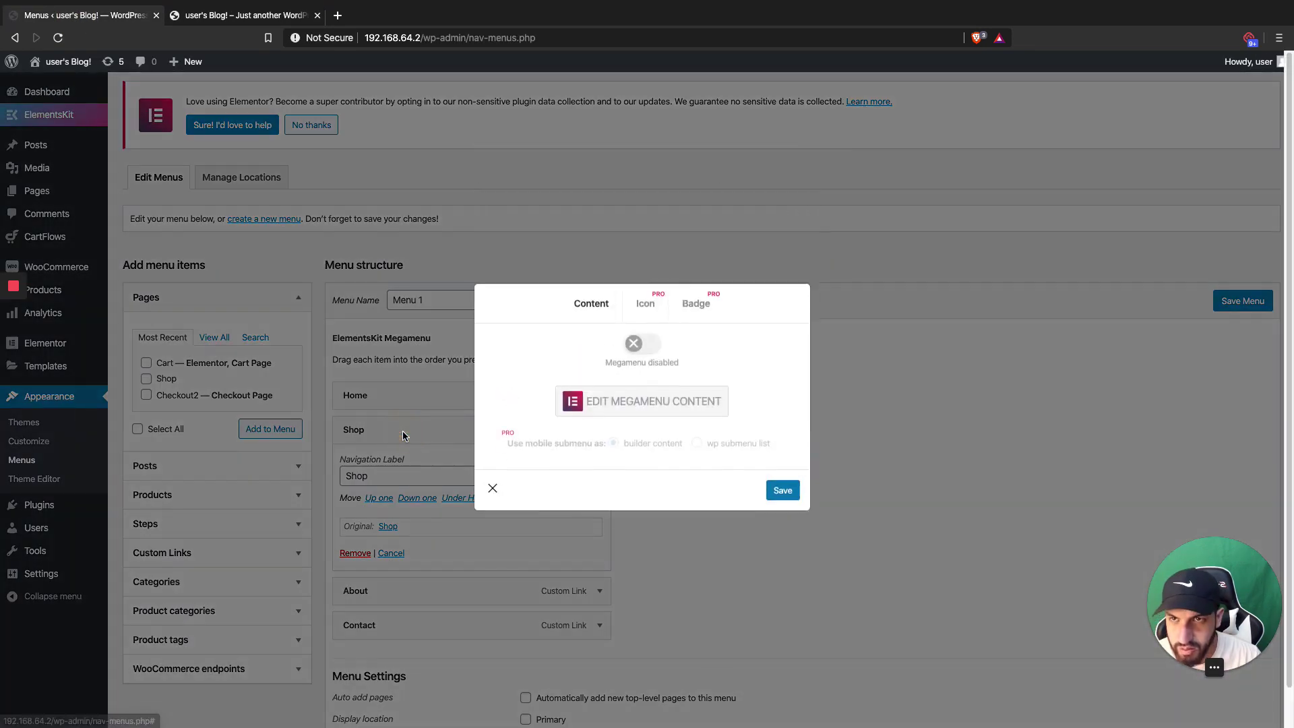
click(643, 357)
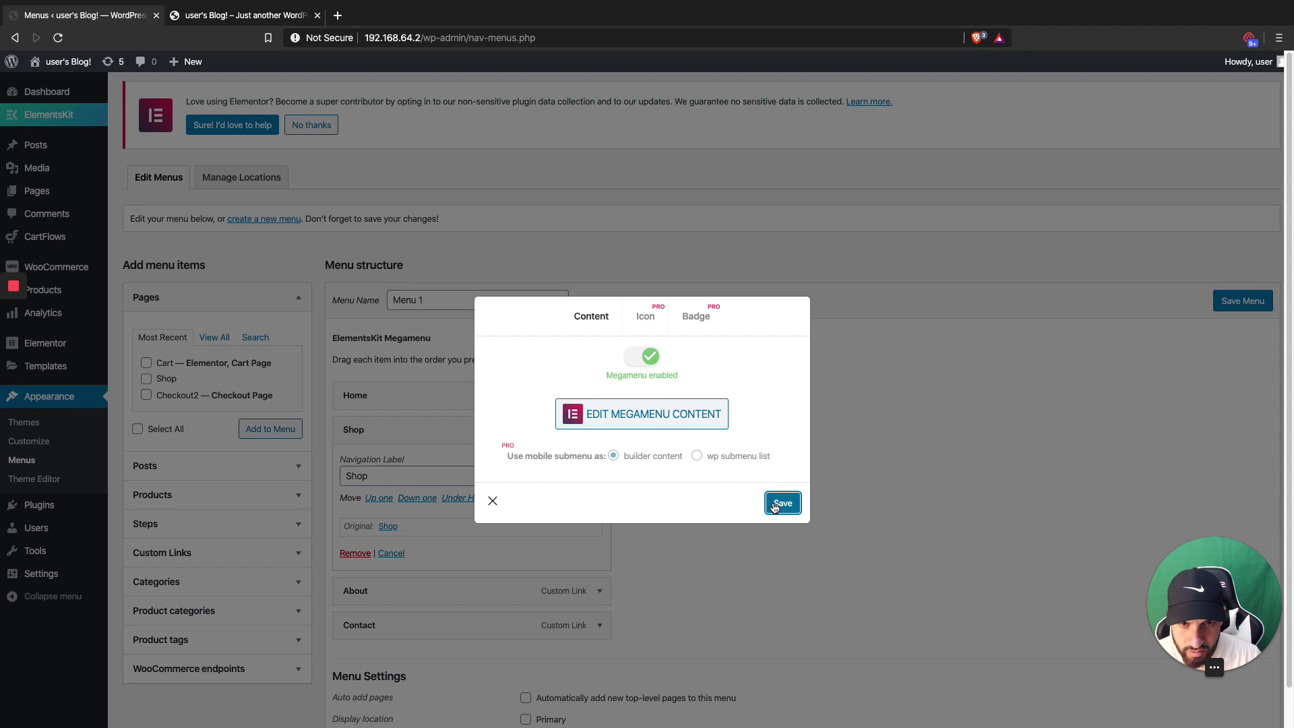
click(647, 416)
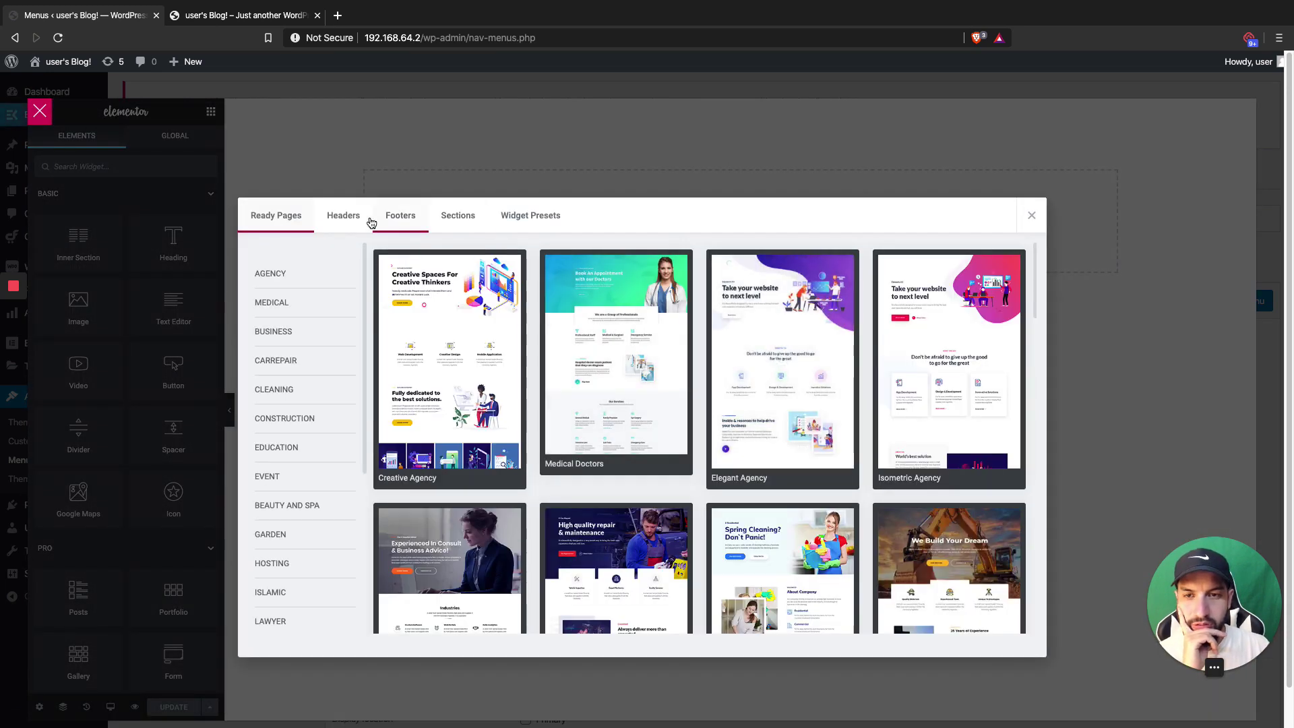
Insert the first black footer template with an Instagram feed from the ElementsKit library and delete its copyright row.
click(398, 220)
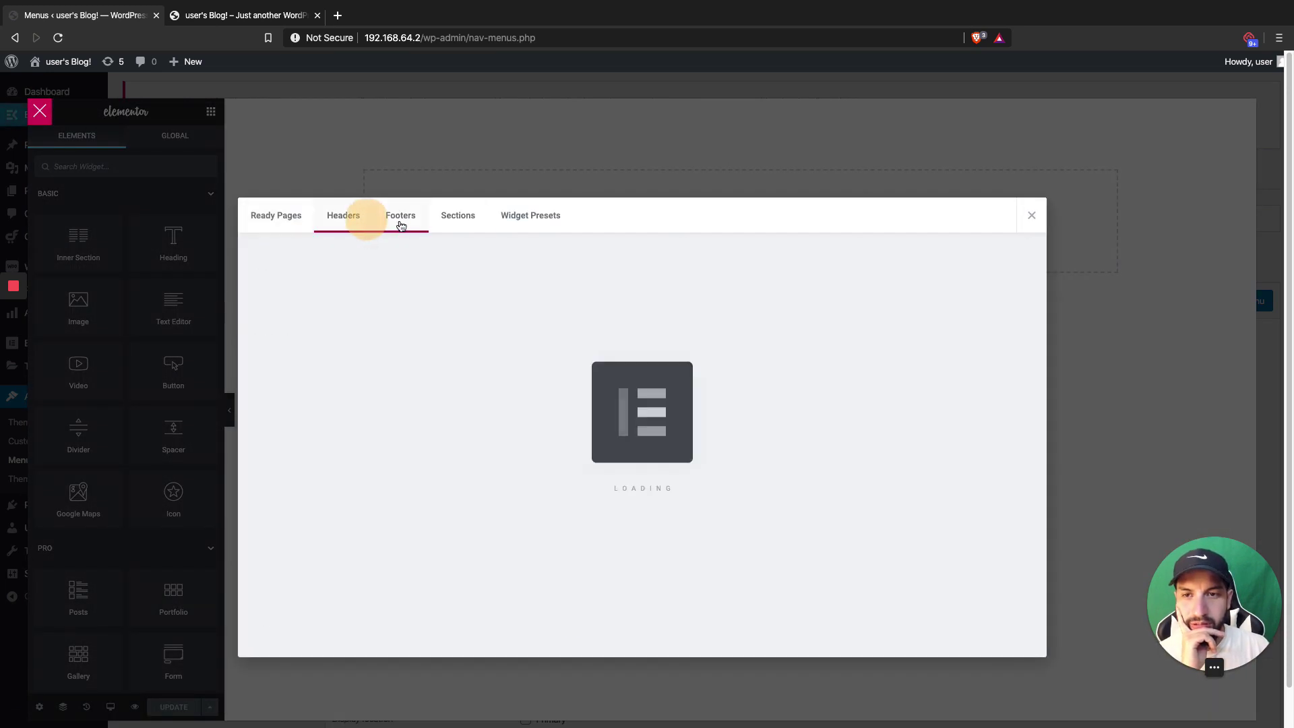
scroll(658, 364, down, 5)
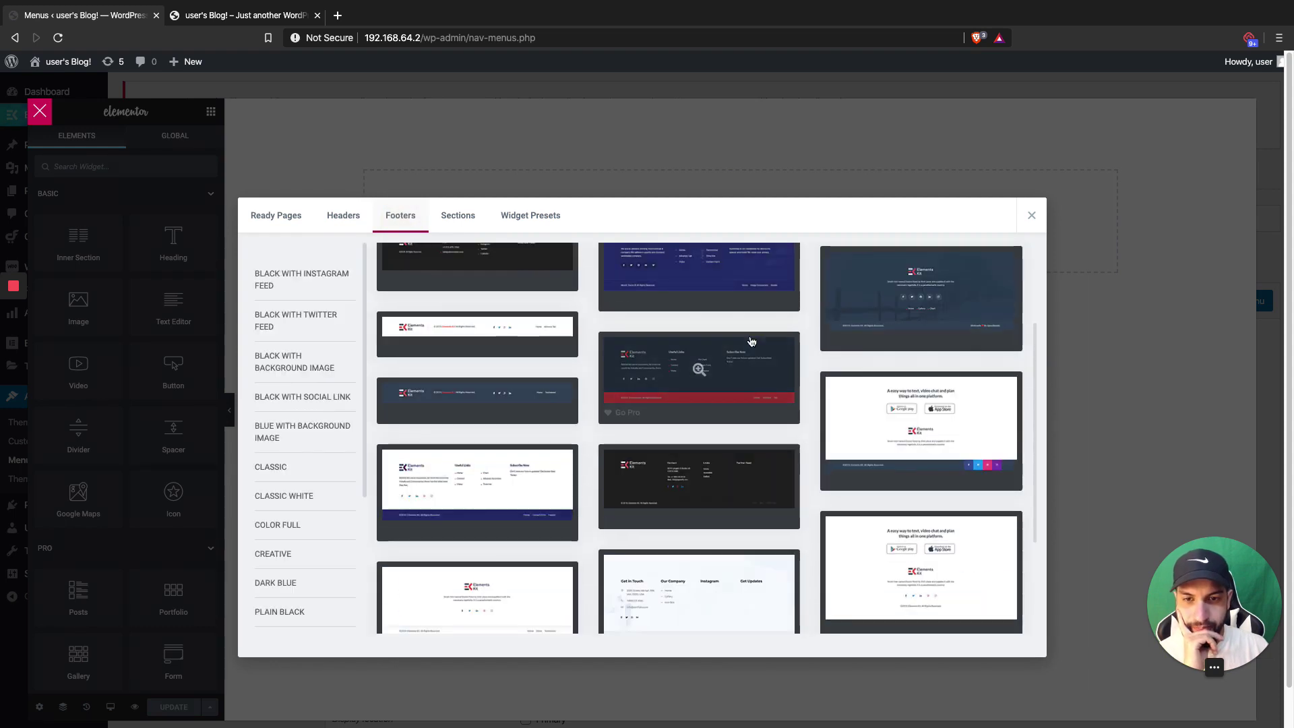
scroll(947, 444, down, 2)
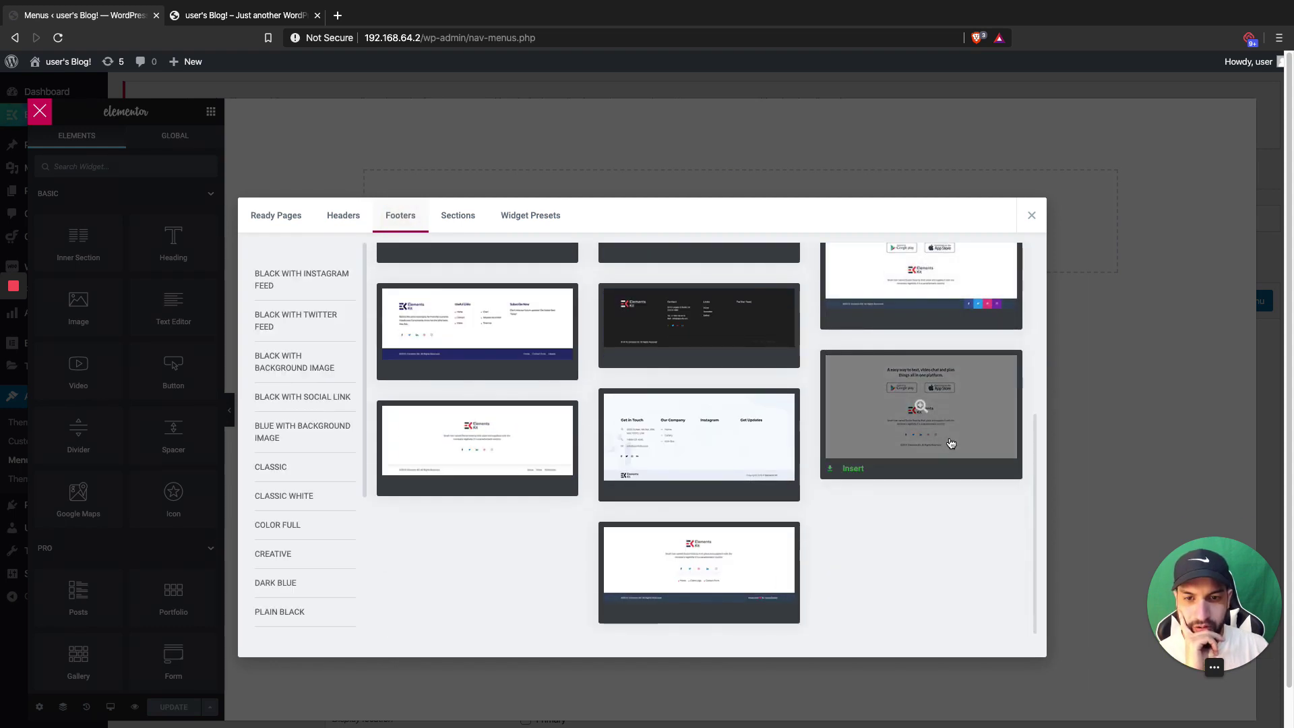
scroll(1022, 473, up, 1)
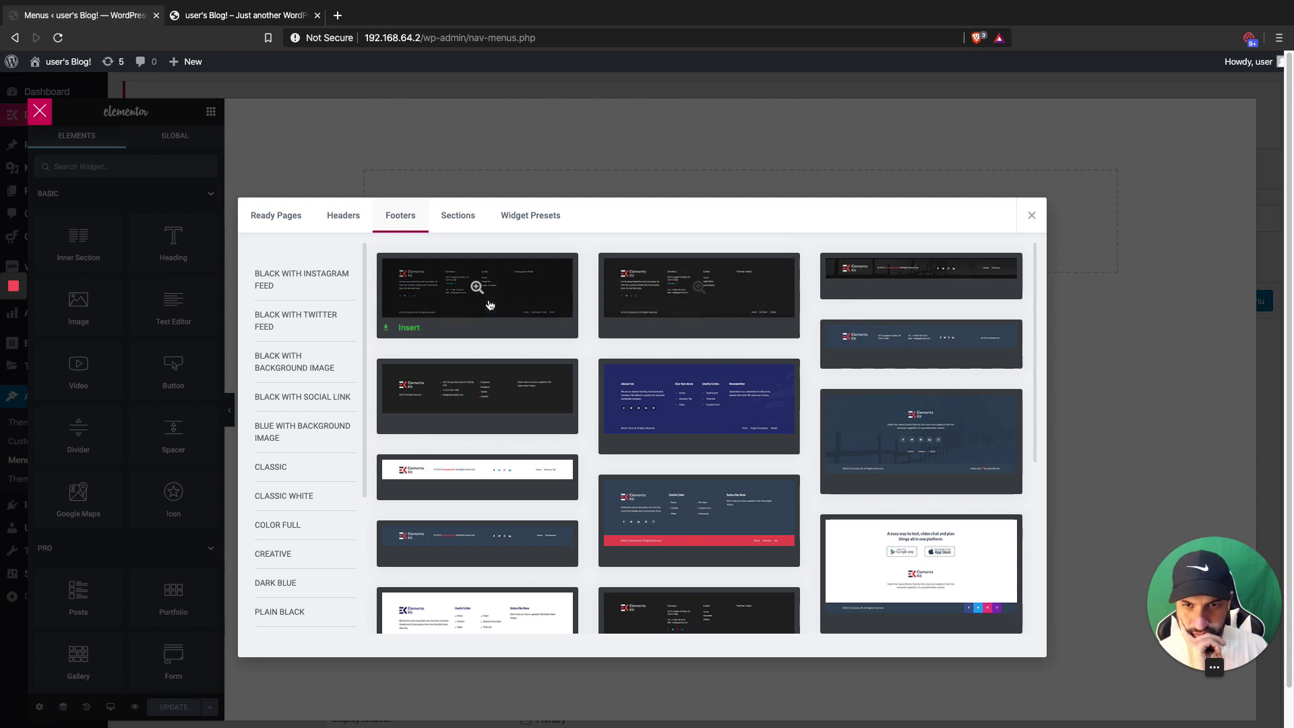
scroll(510, 311, down, 1)
click(408, 324)
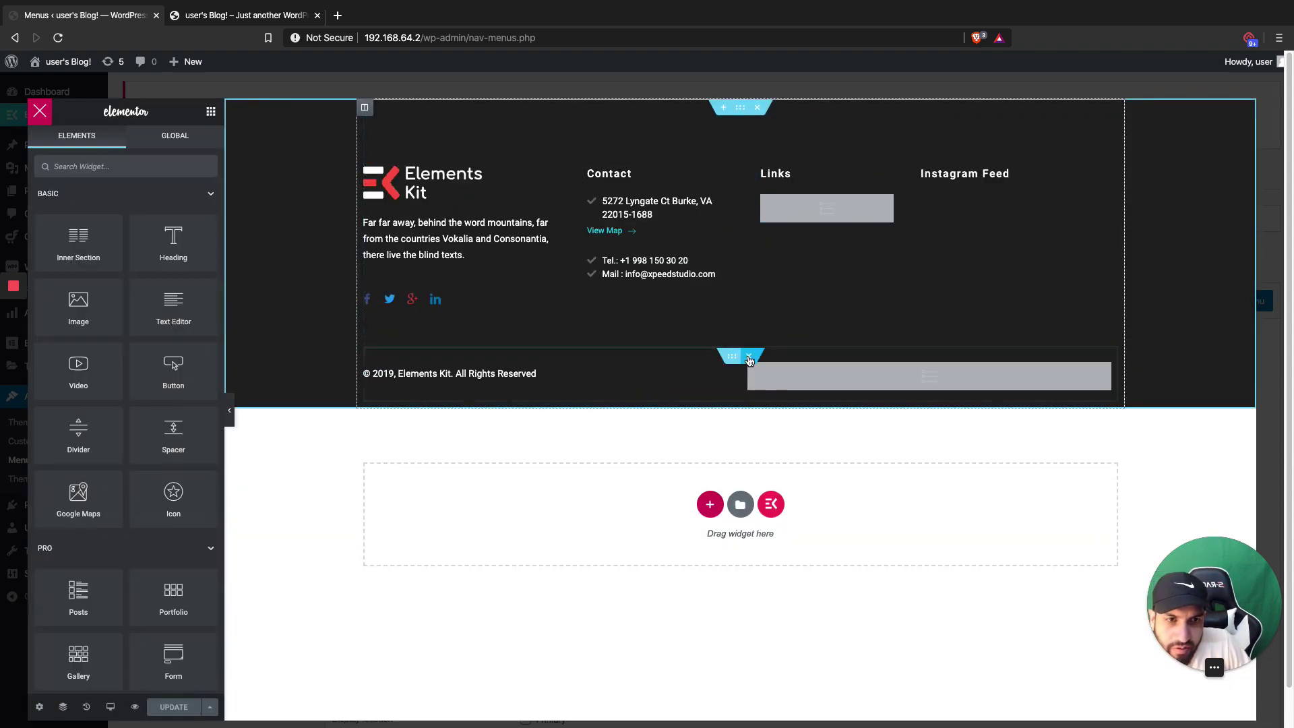
click(749, 357)
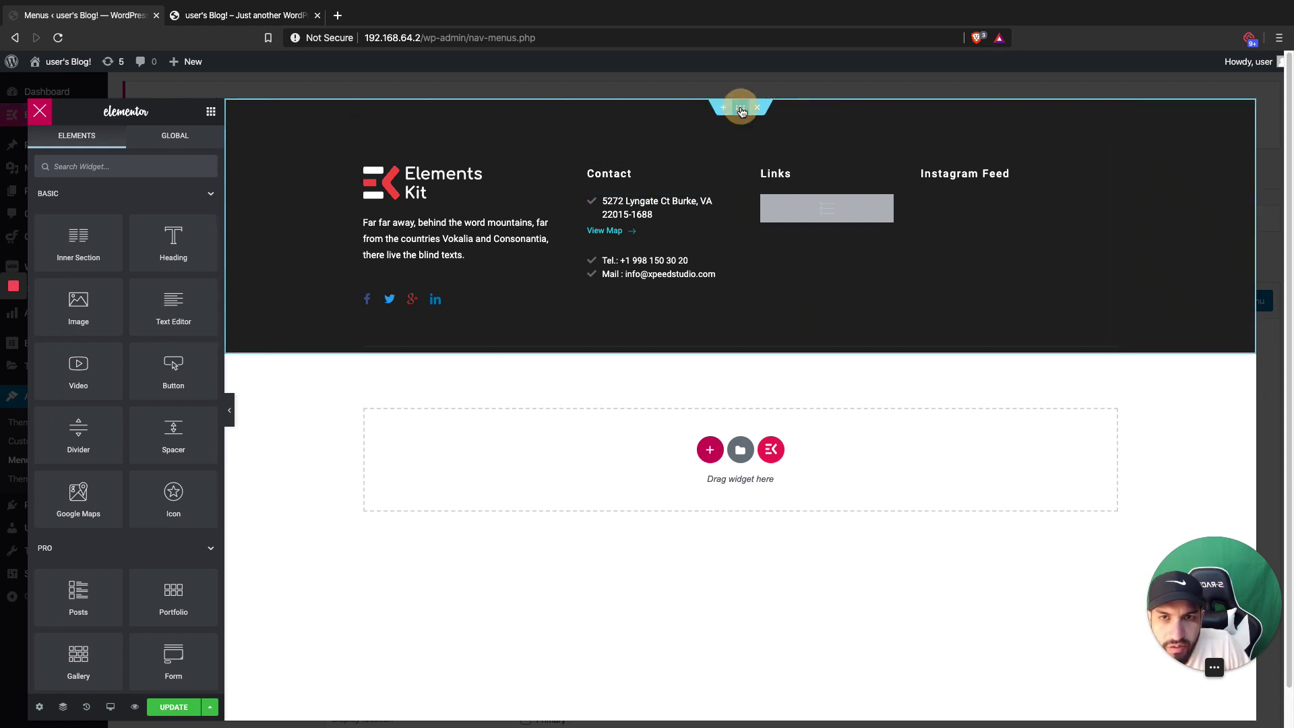
Unlink the margin values of the inserted footer's outer section.
click(736, 125)
click(482, 141)
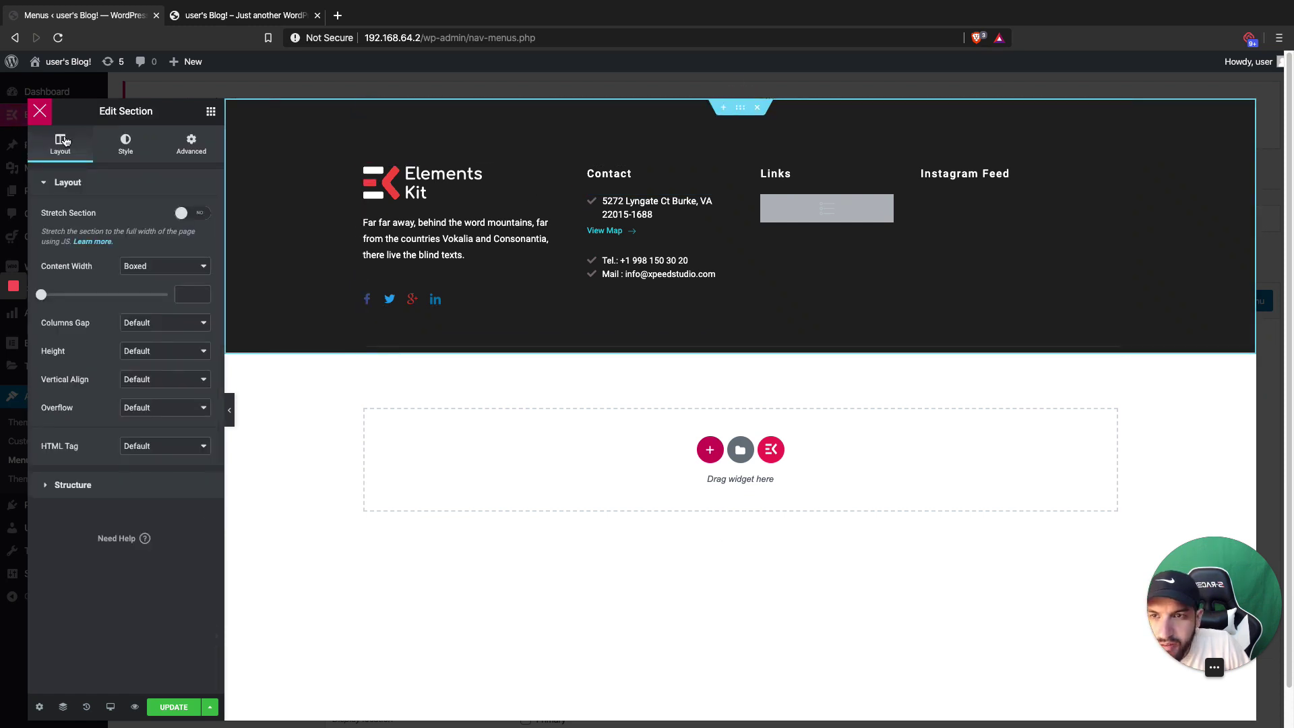
click(192, 144)
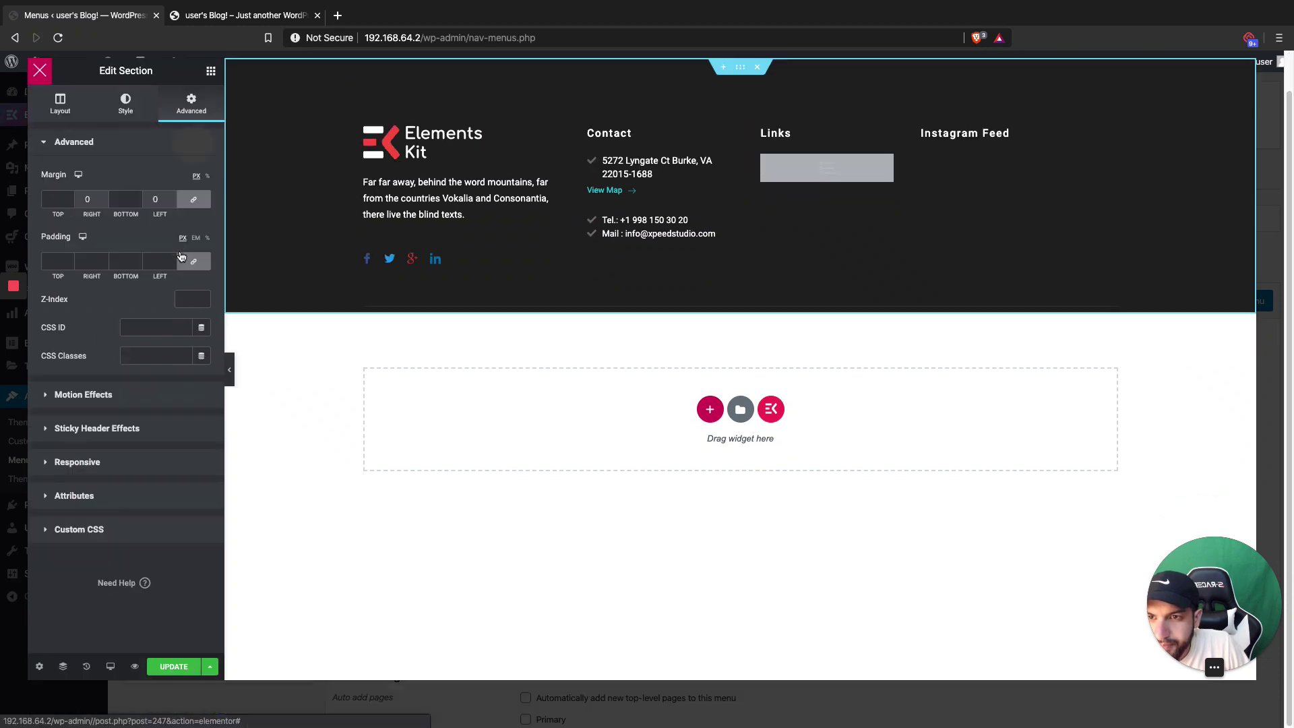
click(194, 199)
Set the margin and padding of the footer section's outer column to 0 on all sides.
click(365, 68)
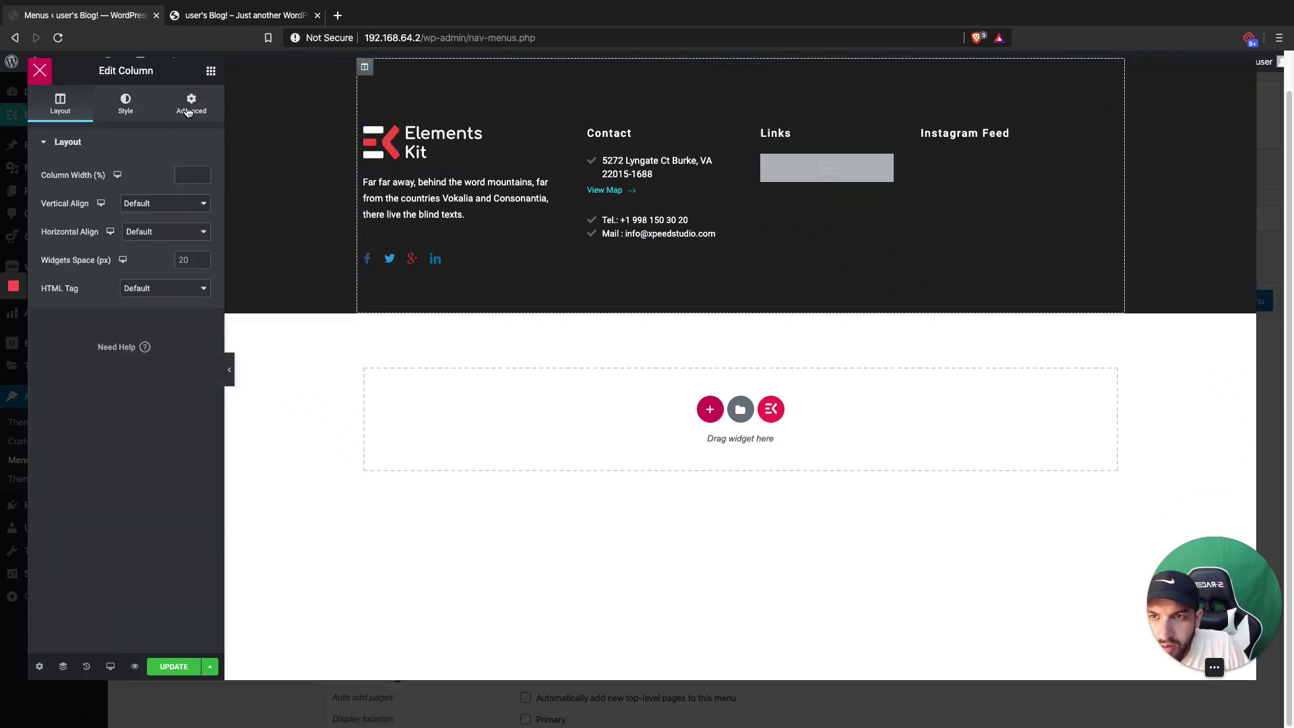
click(191, 105)
click(193, 199)
click(193, 262)
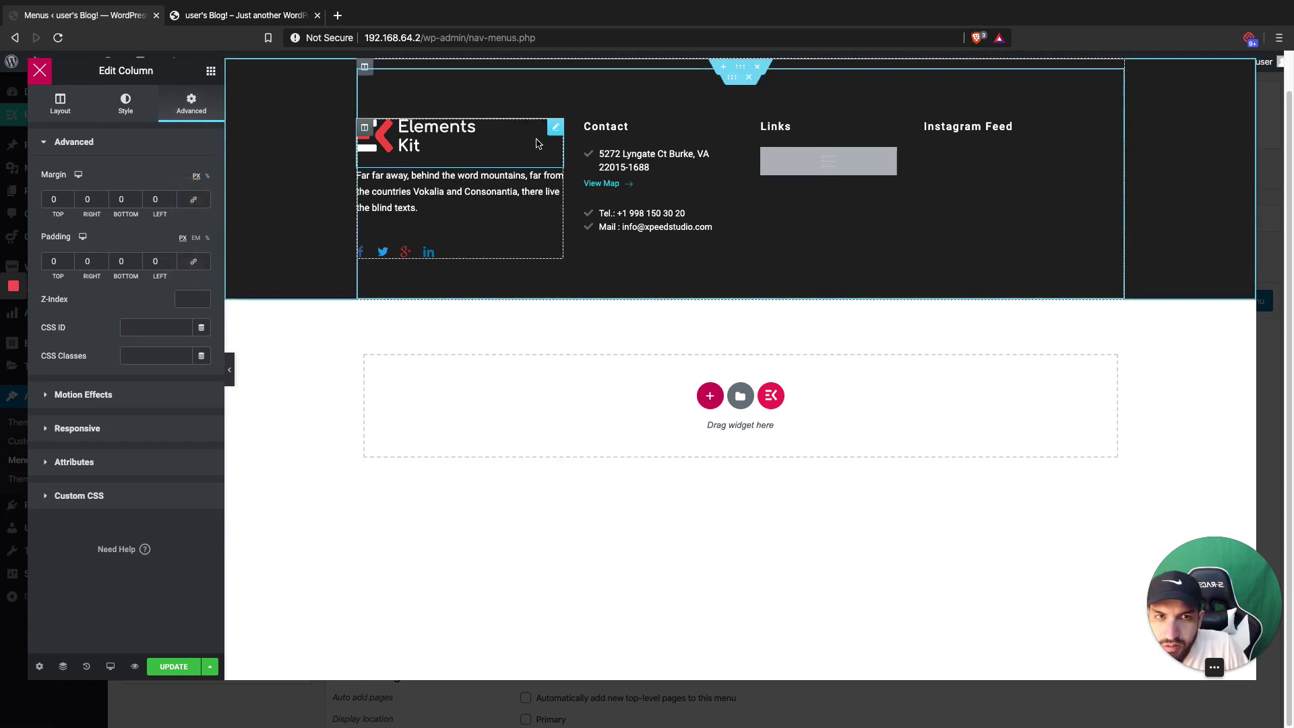
Set the top and bottom padding of the footer's inner section to 20 and update the Shop mega menu content.
click(733, 80)
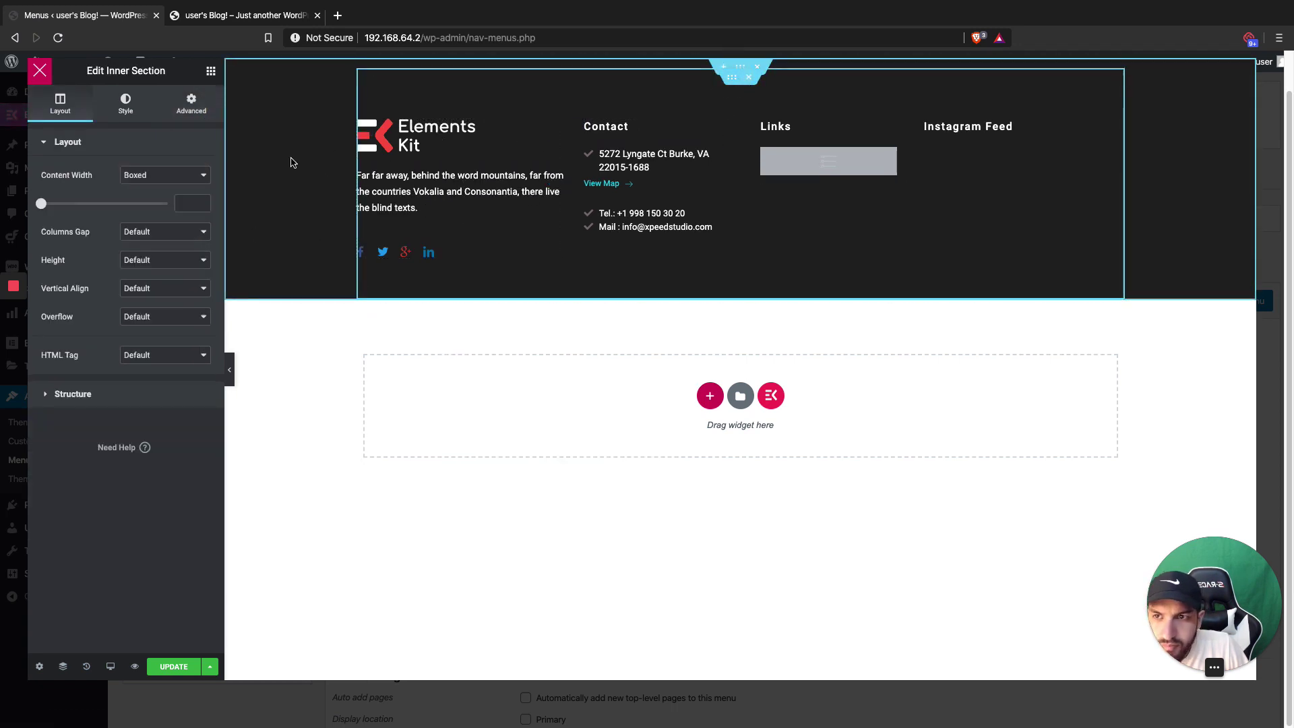
click(192, 104)
double_click(57, 261)
text(0)
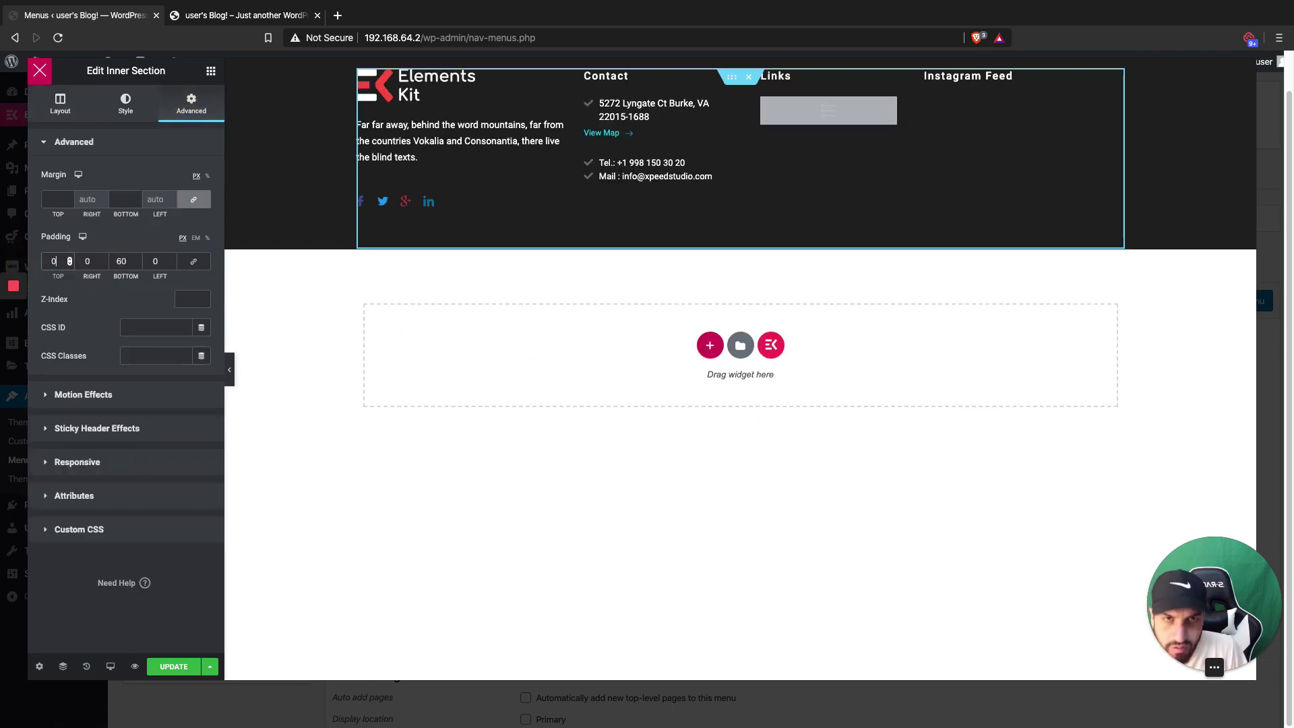
text(20)
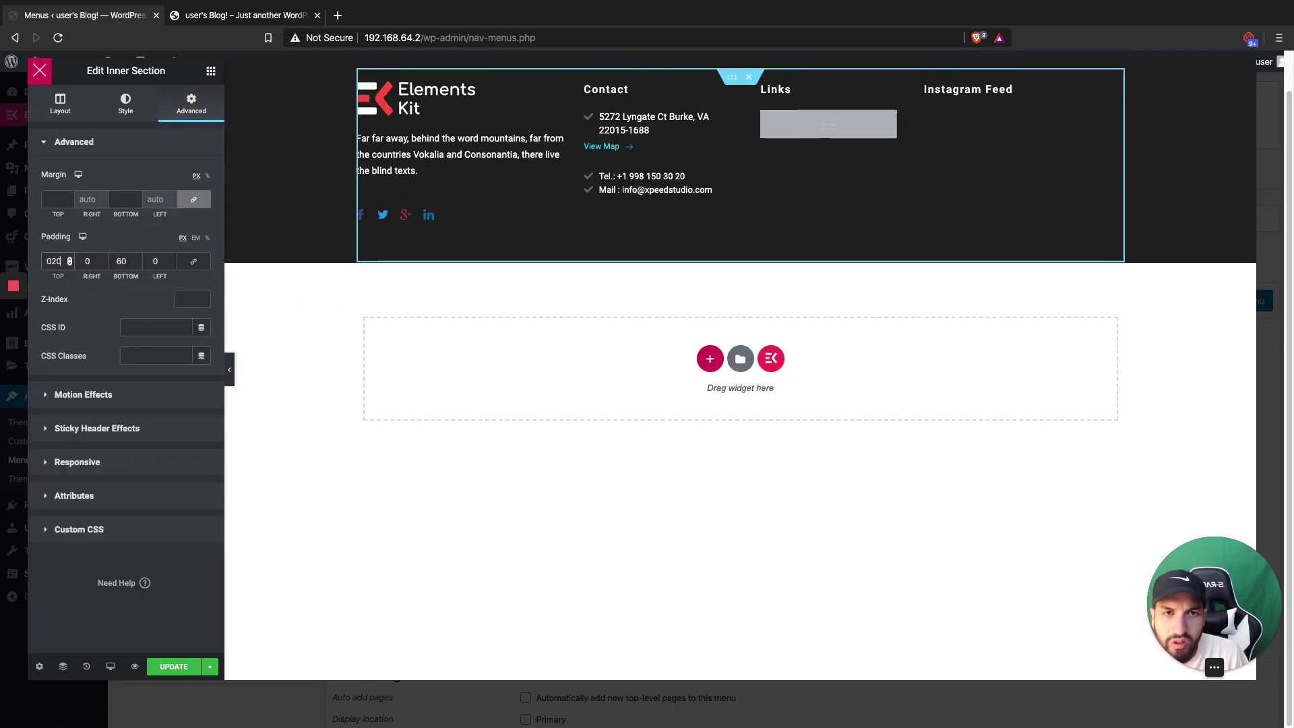
double_click(122, 261)
text(20)
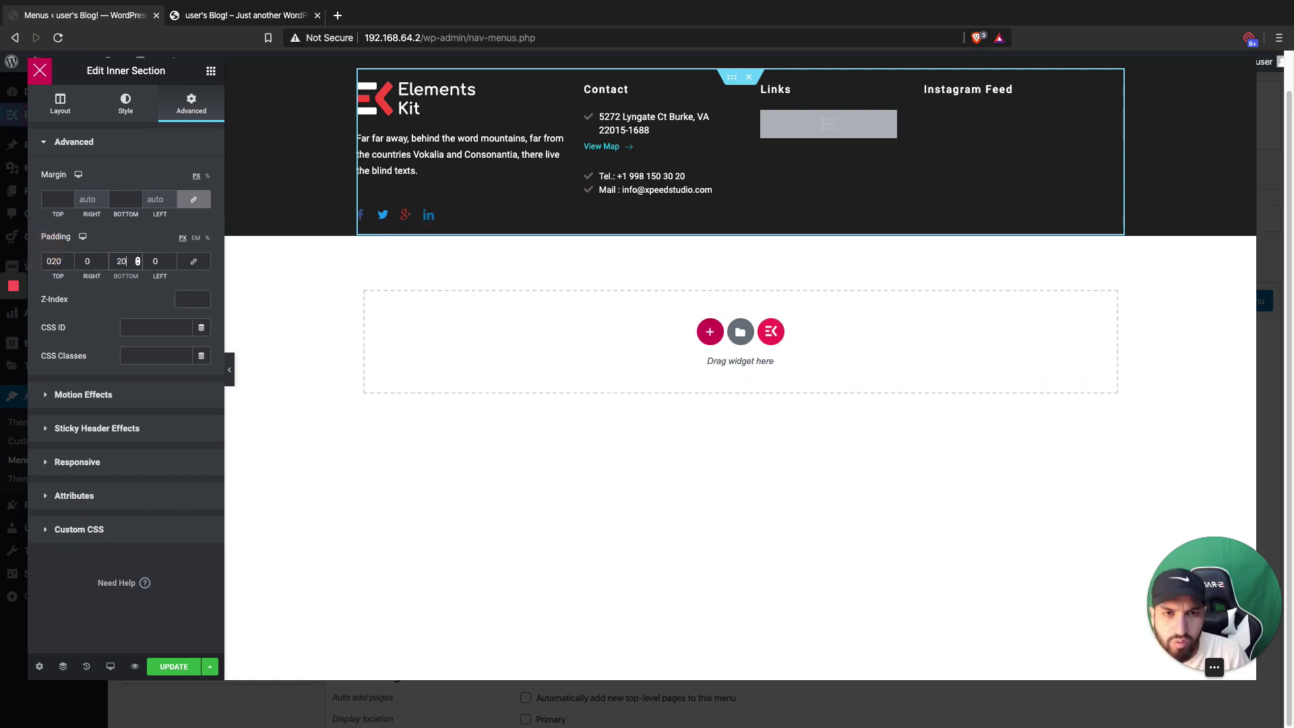
click(231, 372)
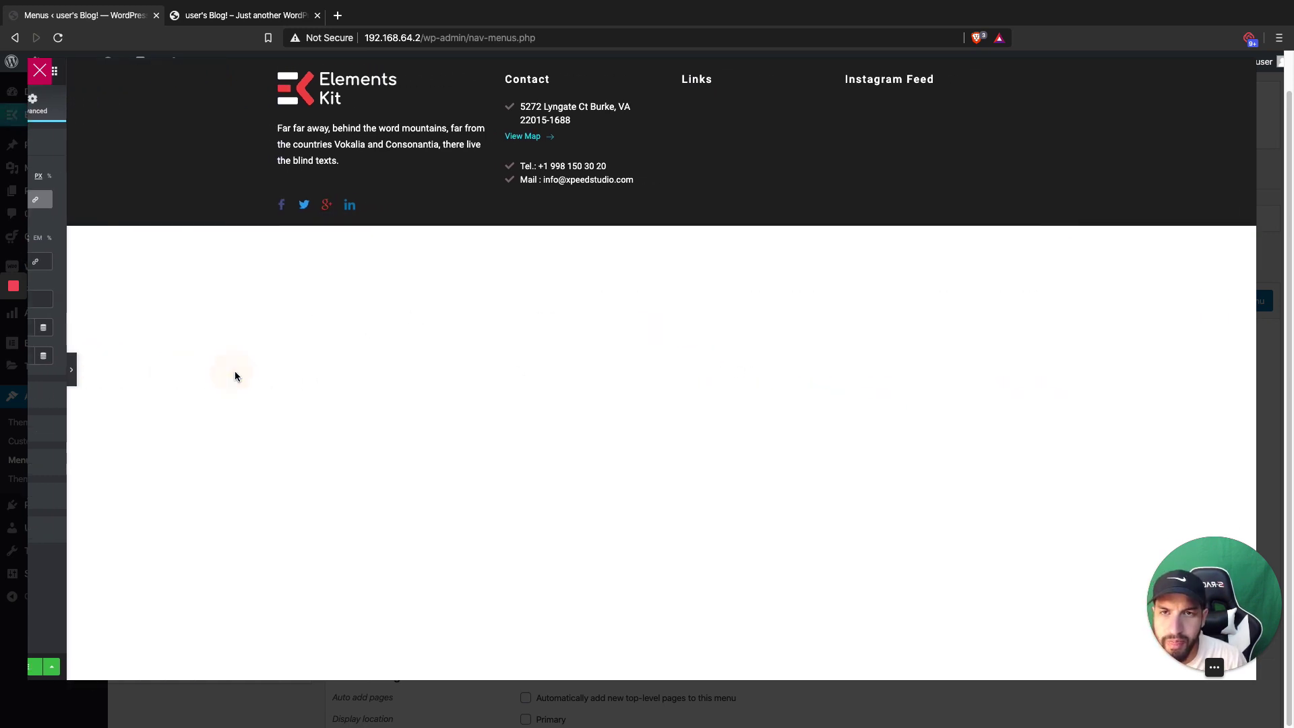
click(37, 369)
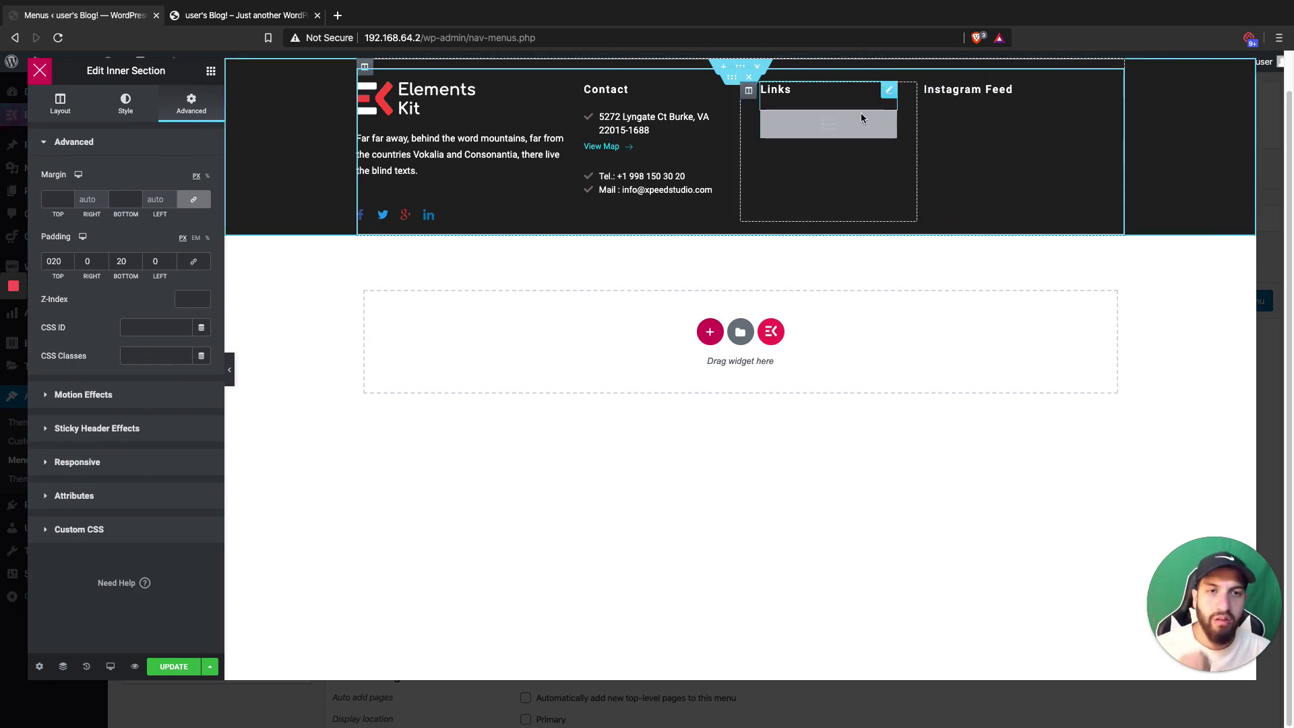
click(184, 666)
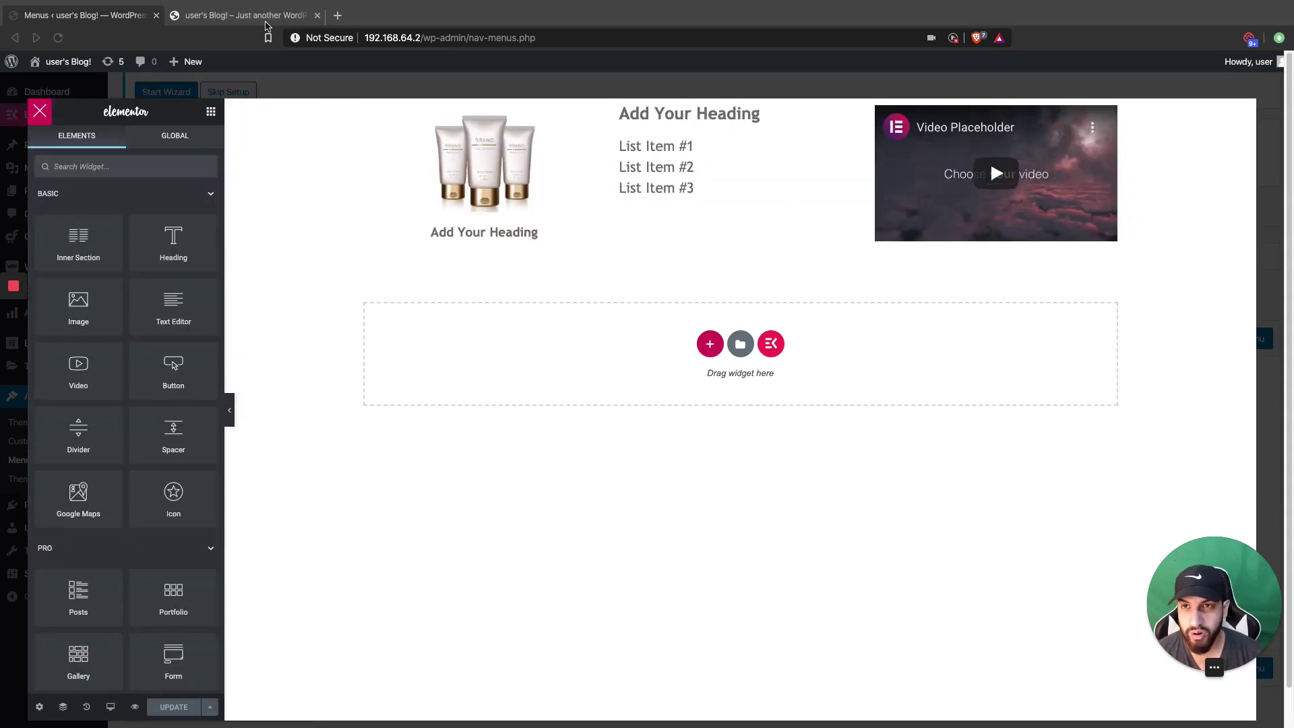
Check the Home and Shop mega menu dropdowns on the live site.
click(242, 15)
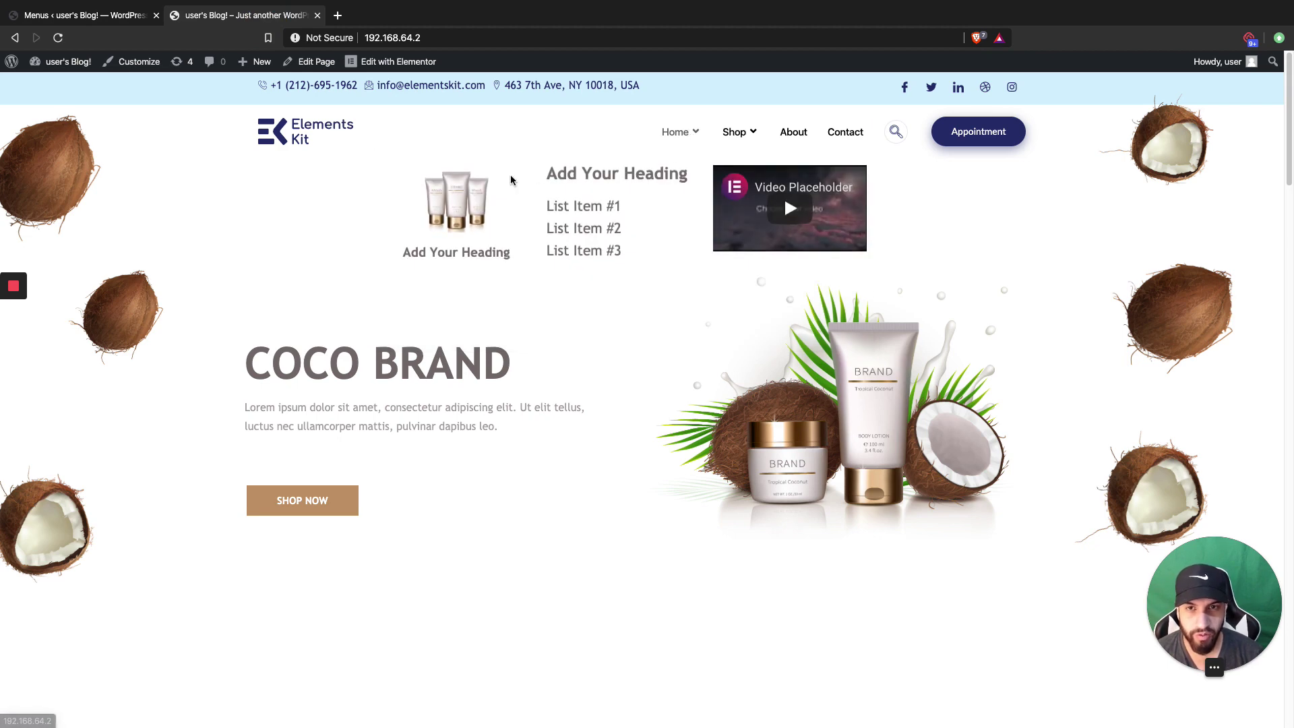
mouse_move(733, 132)
mouse_move(671, 132)
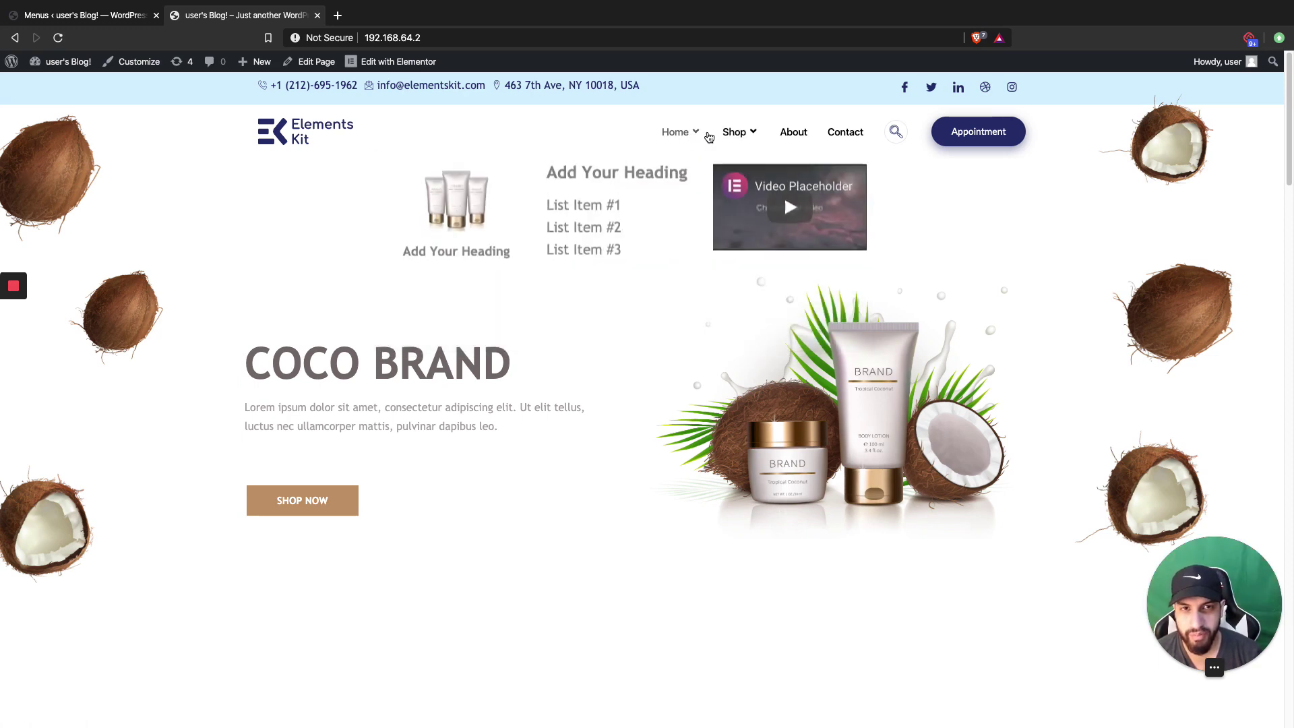
Turn on Stretch Section for the Home mega menu's section, keep its content width Boxed, and choose the Classic background type.
click(58, 18)
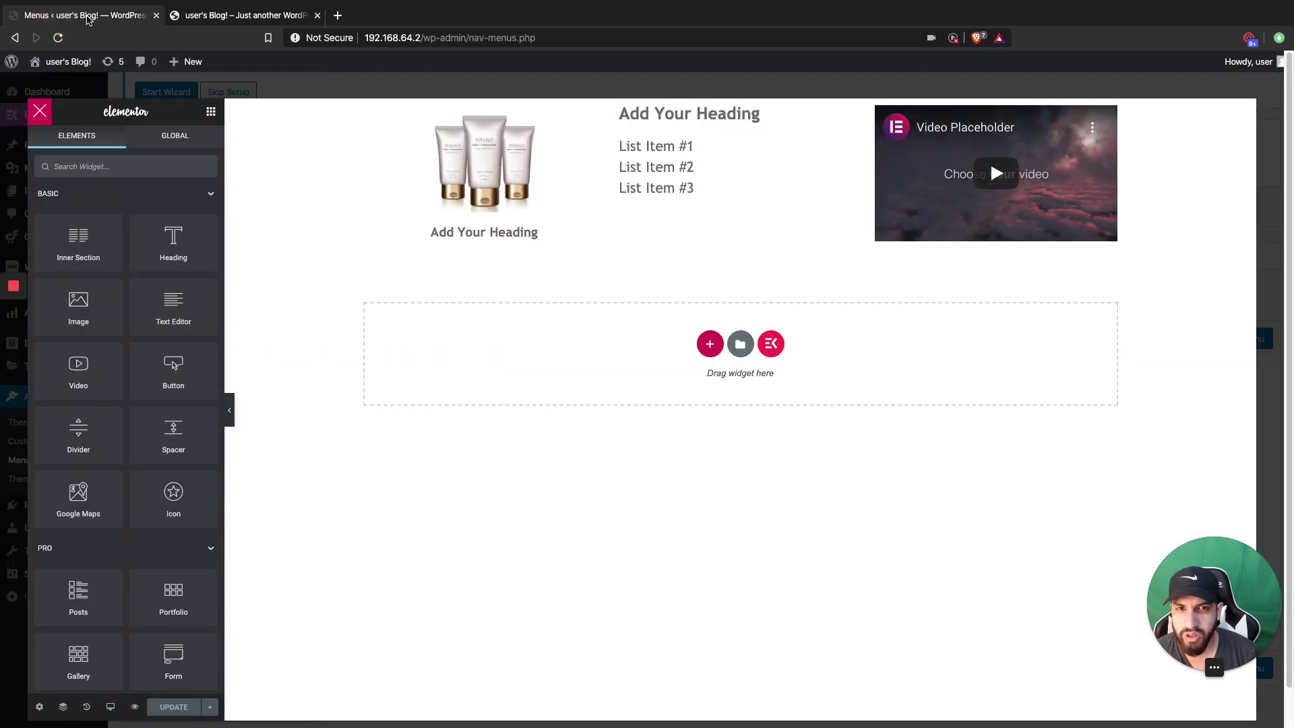
click(739, 109)
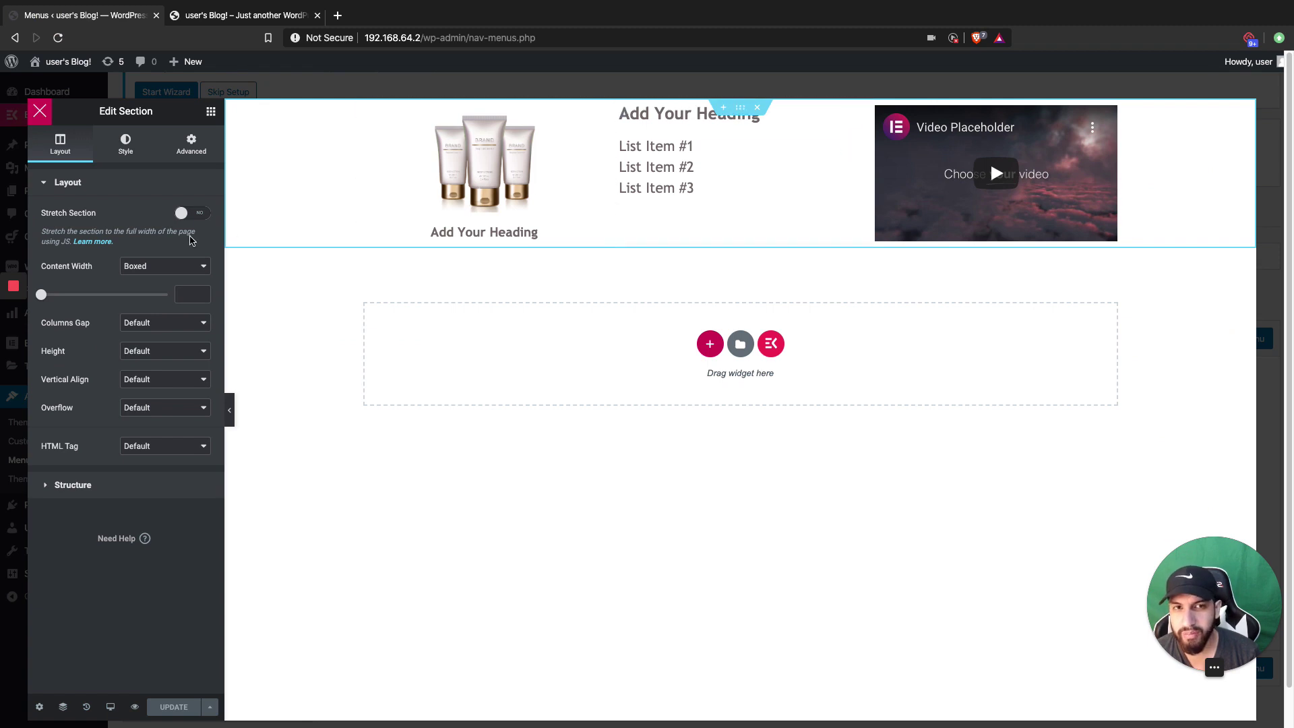
click(190, 214)
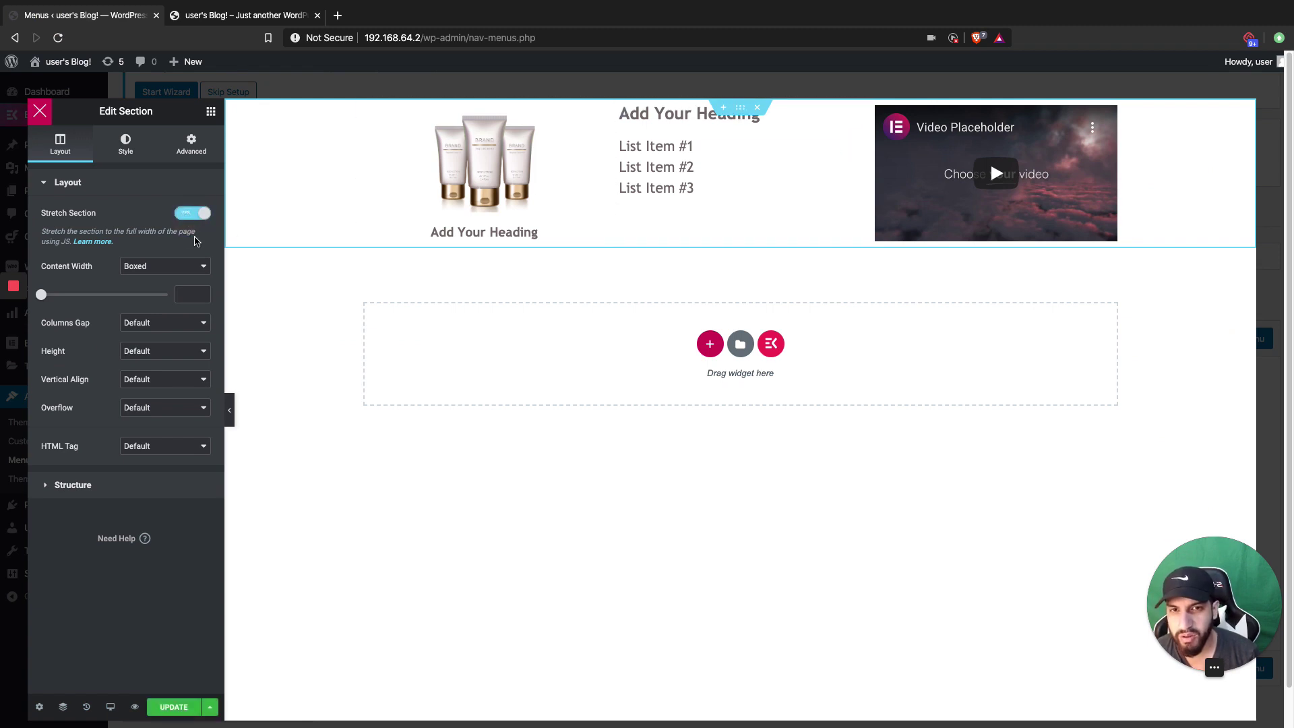
click(173, 266)
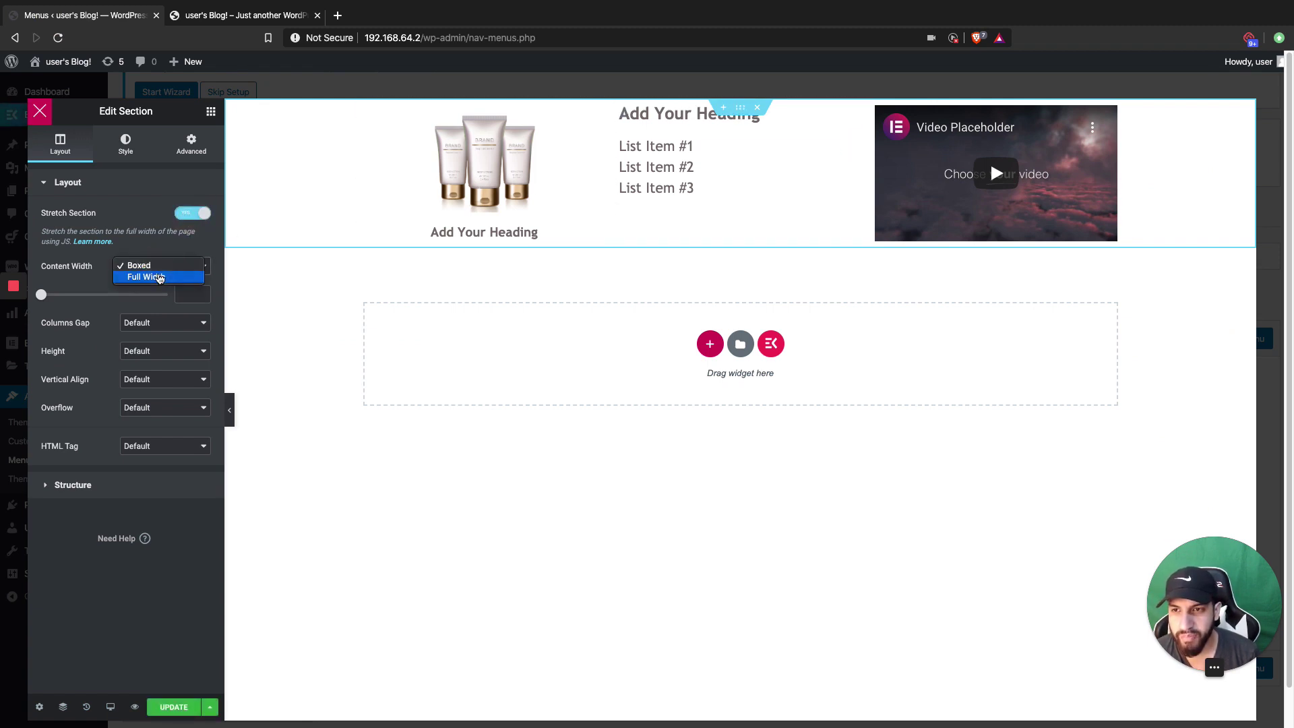
click(52, 281)
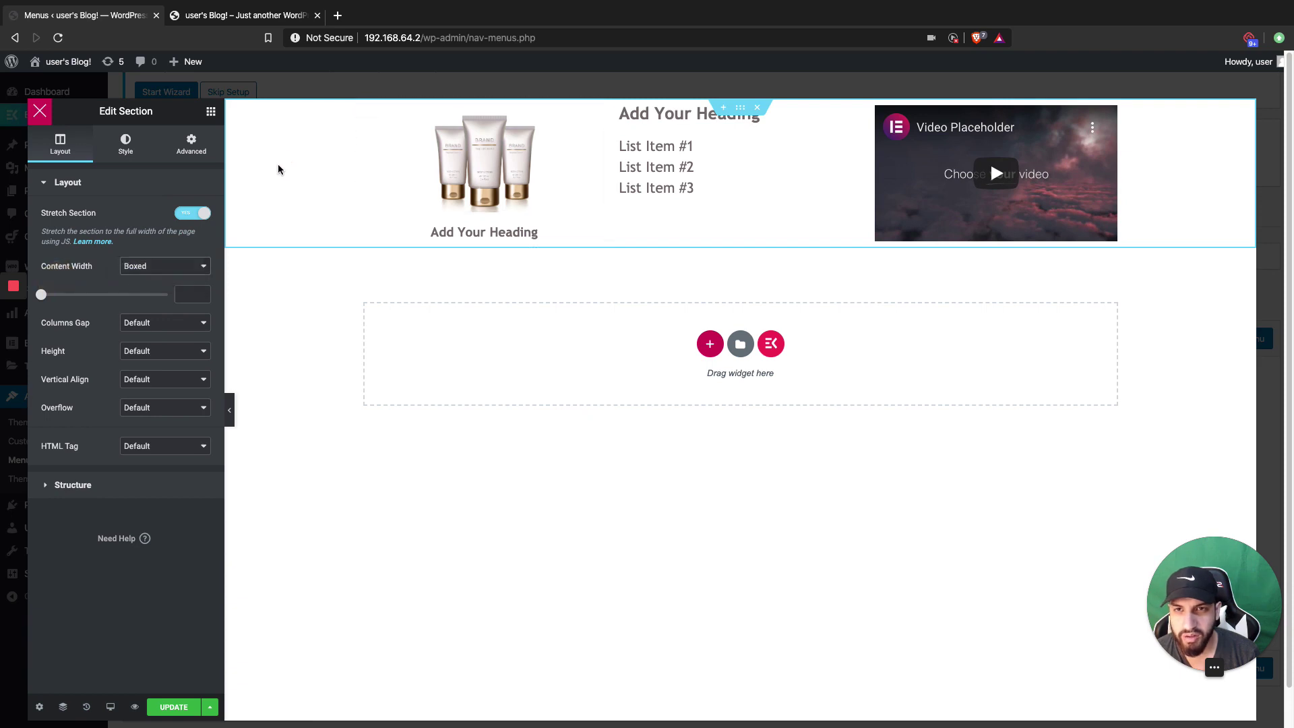
click(126, 143)
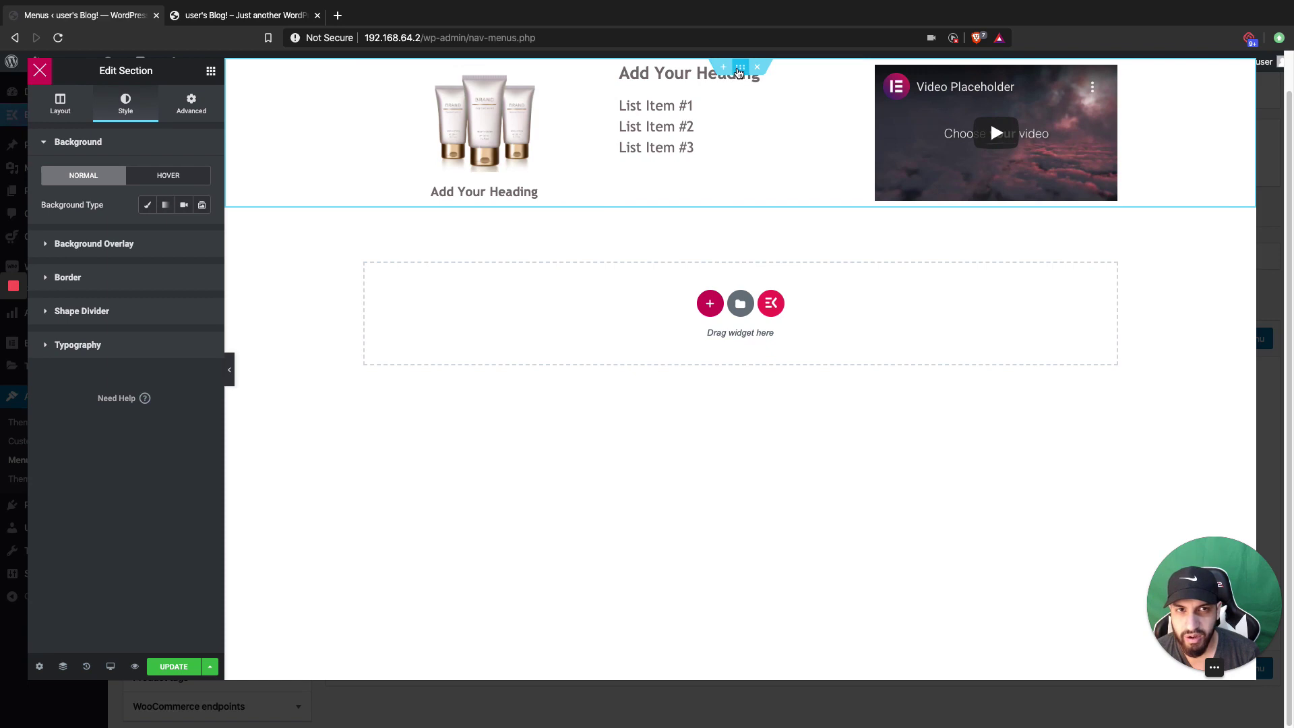
click(155, 205)
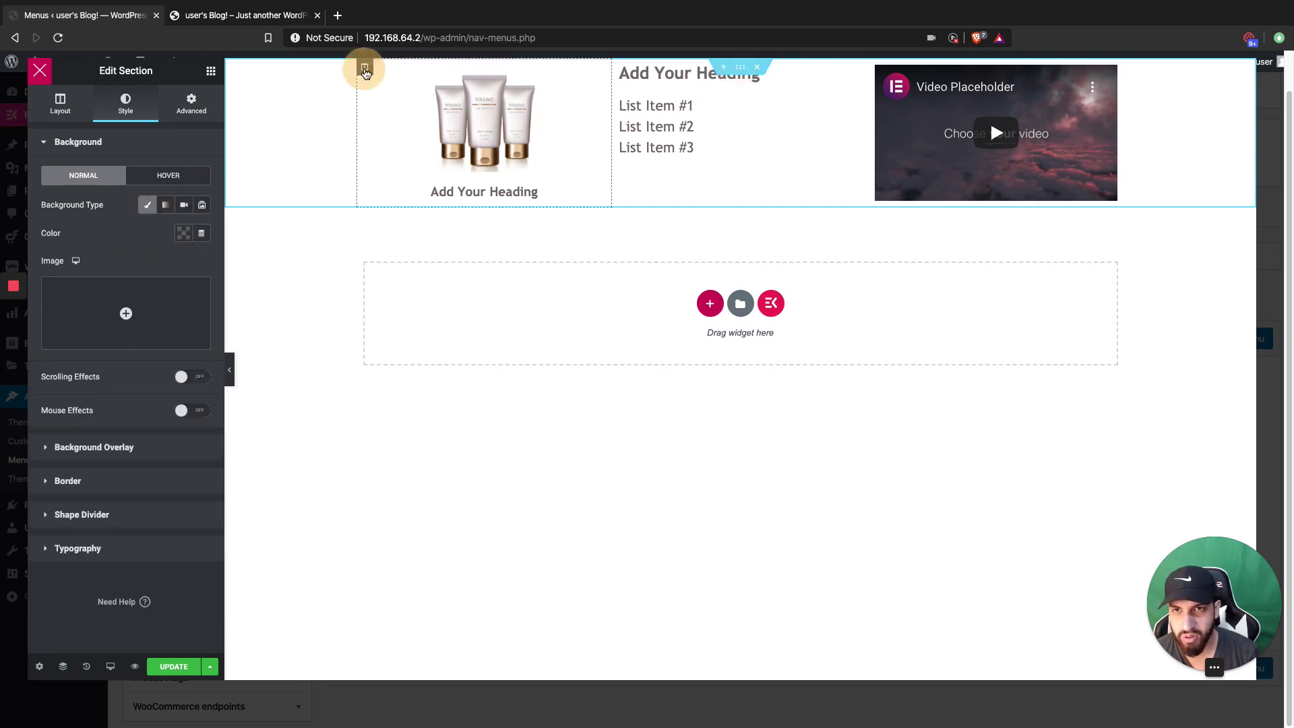
Give the product image column of the Home mega menu a classic background in white, #FFFFFF.
click(364, 69)
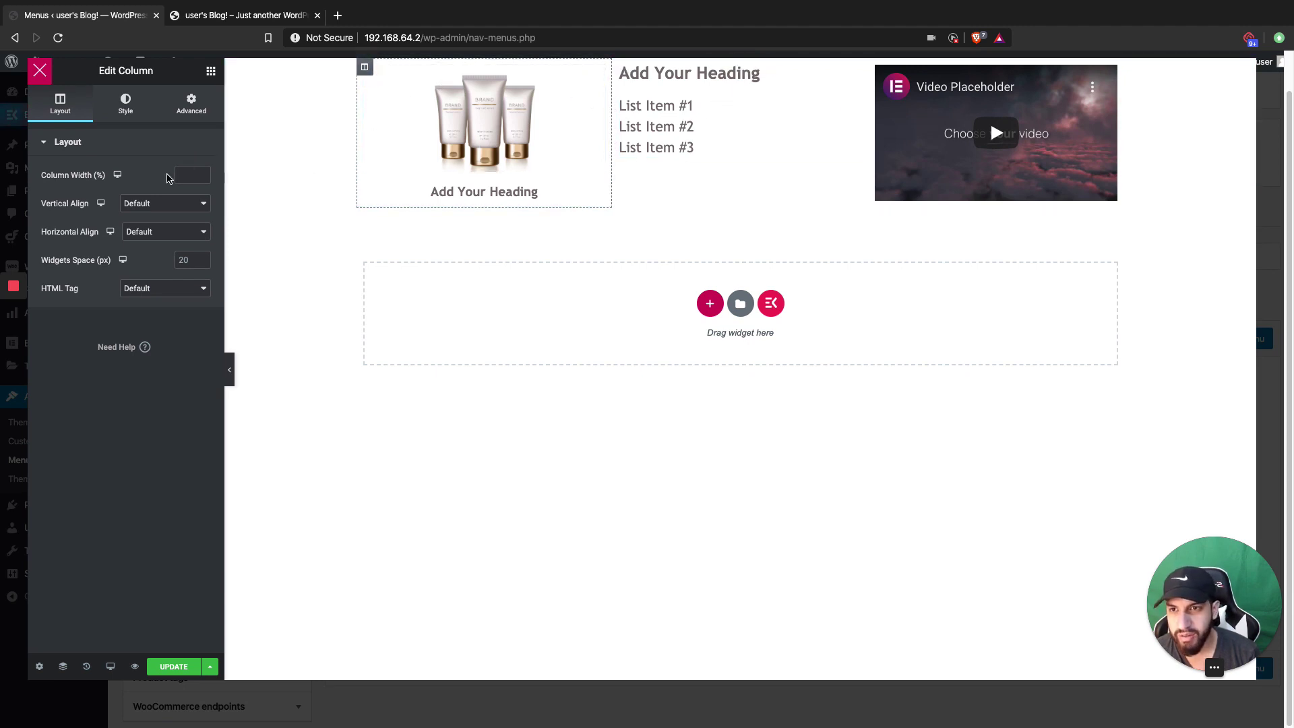
click(124, 108)
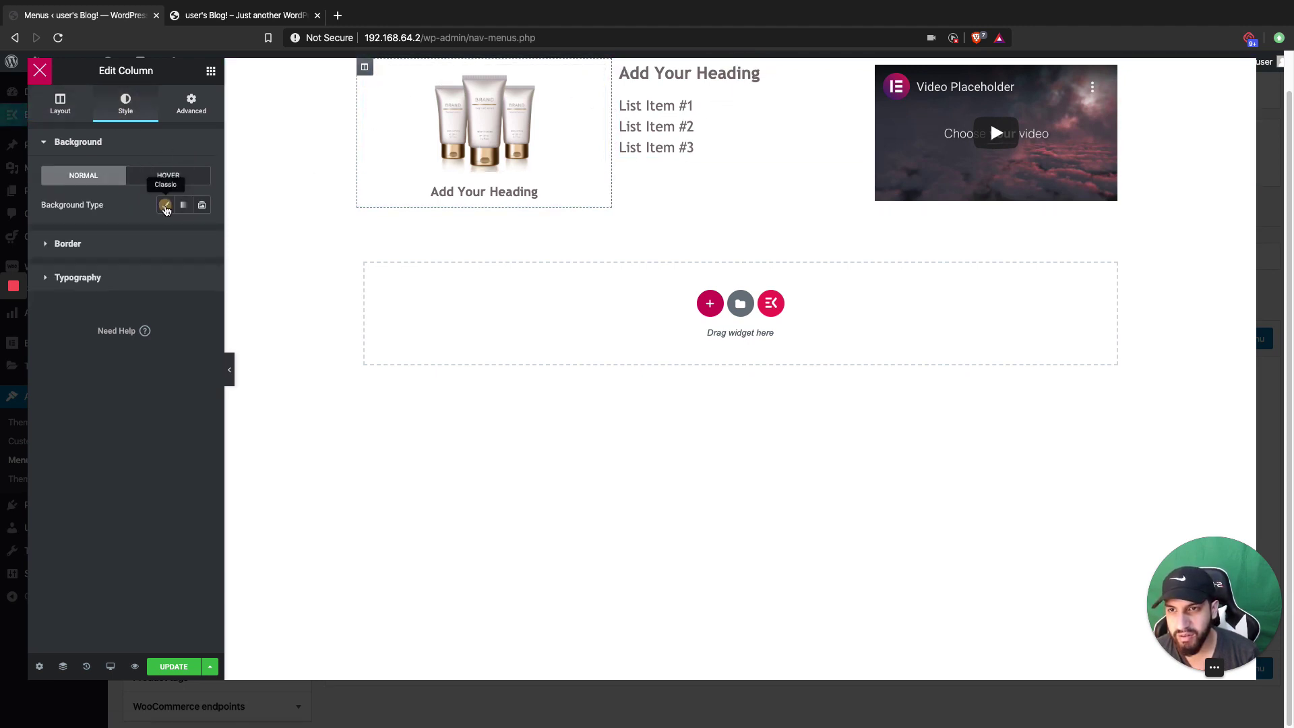
click(166, 206)
click(183, 233)
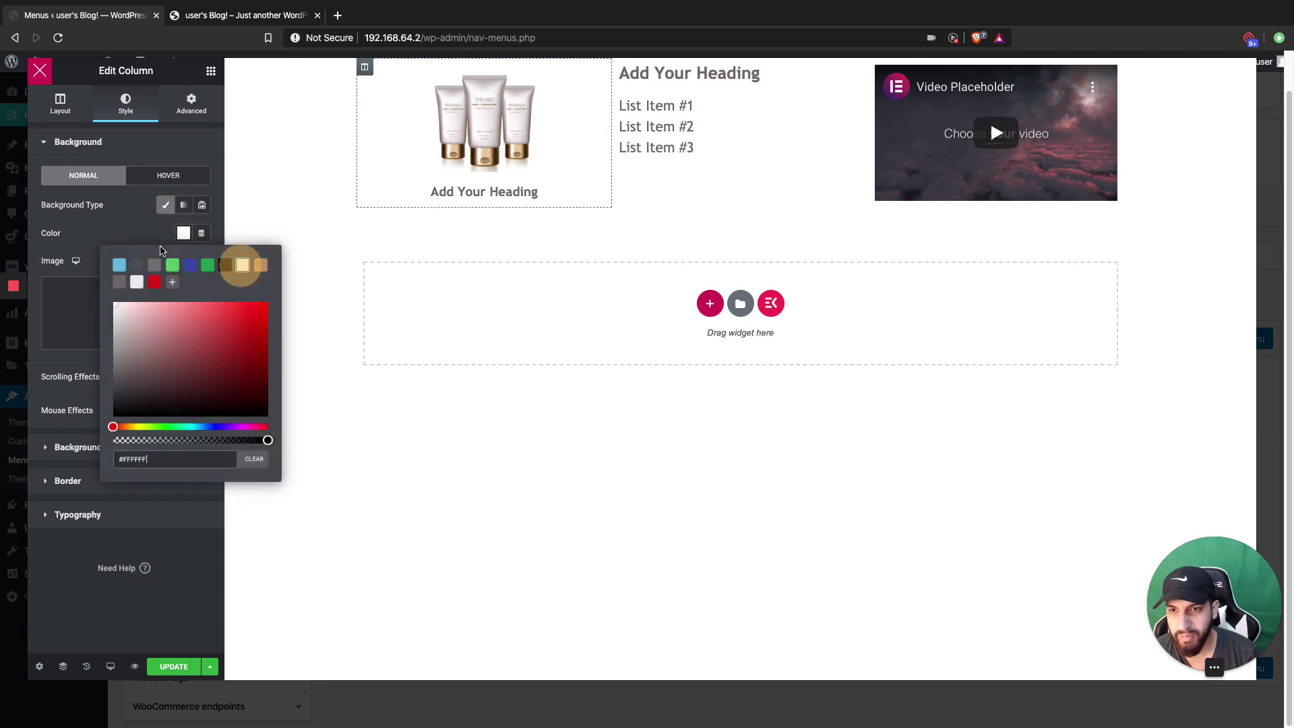
click(134, 222)
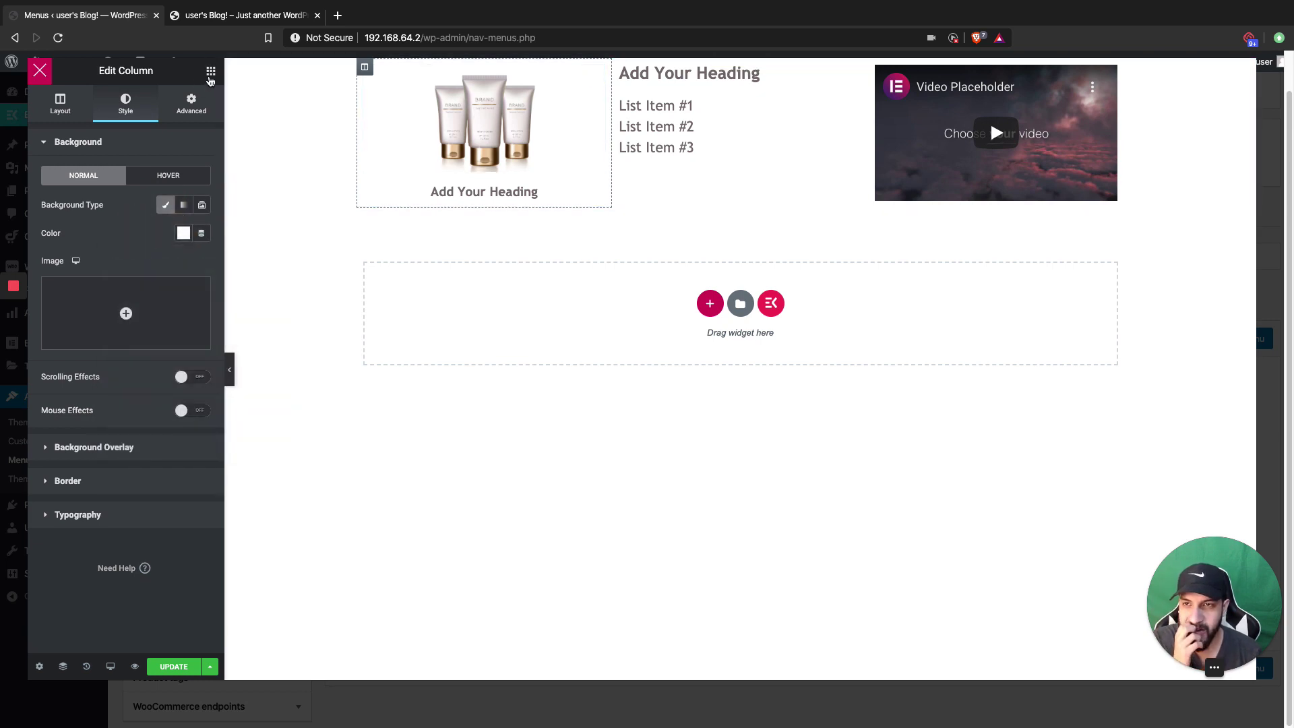
key(Escape)
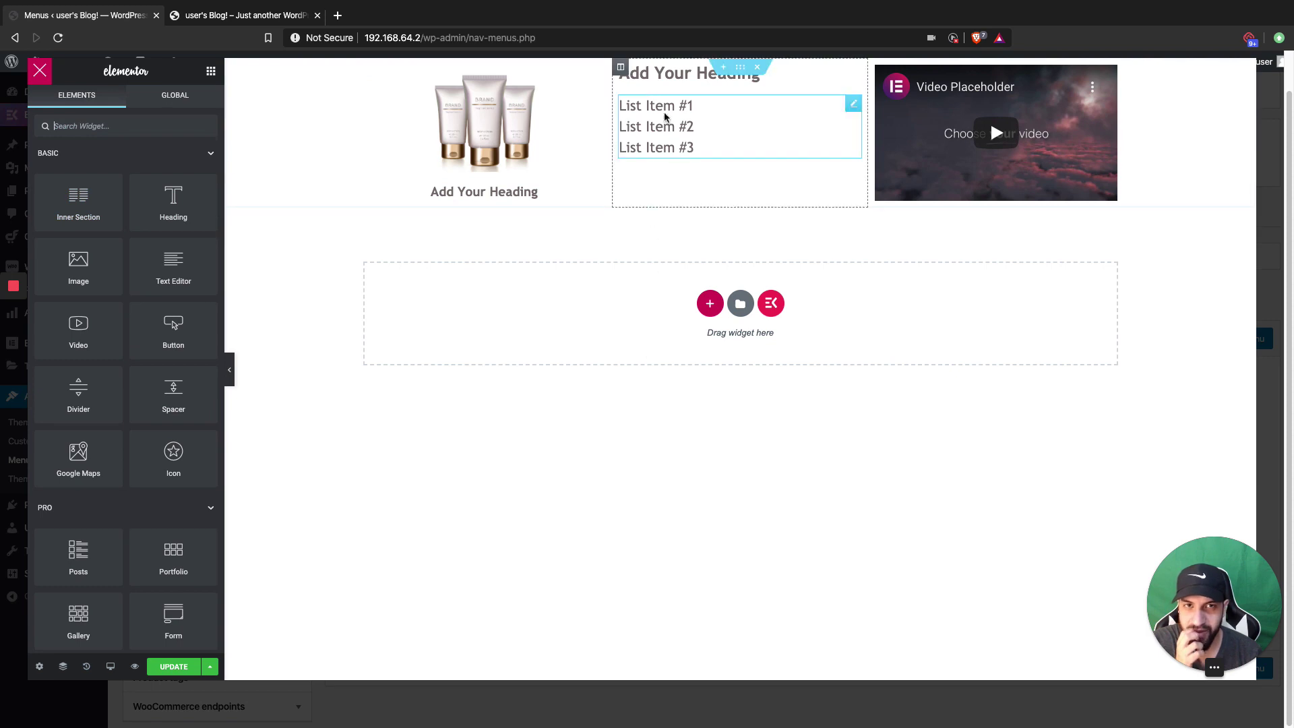
Give the middle column with the heading and list a classic white background, after trying light grey.
click(621, 68)
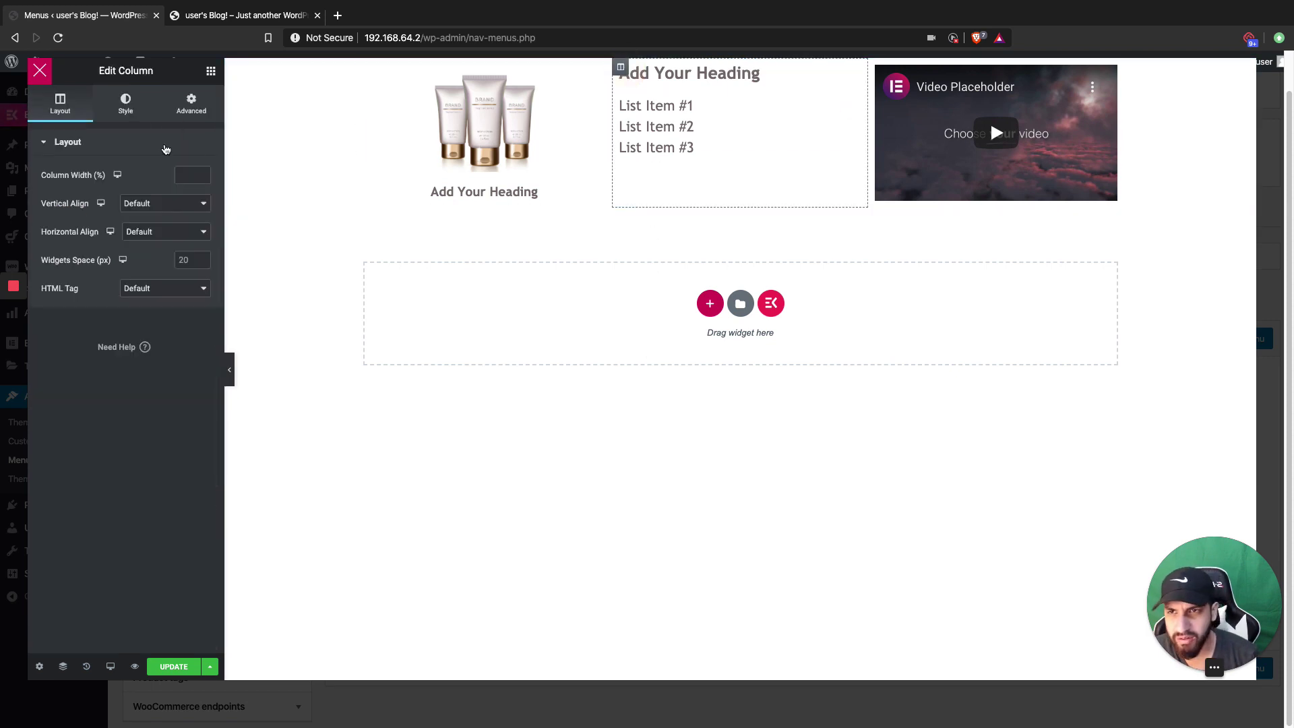
click(125, 103)
click(162, 205)
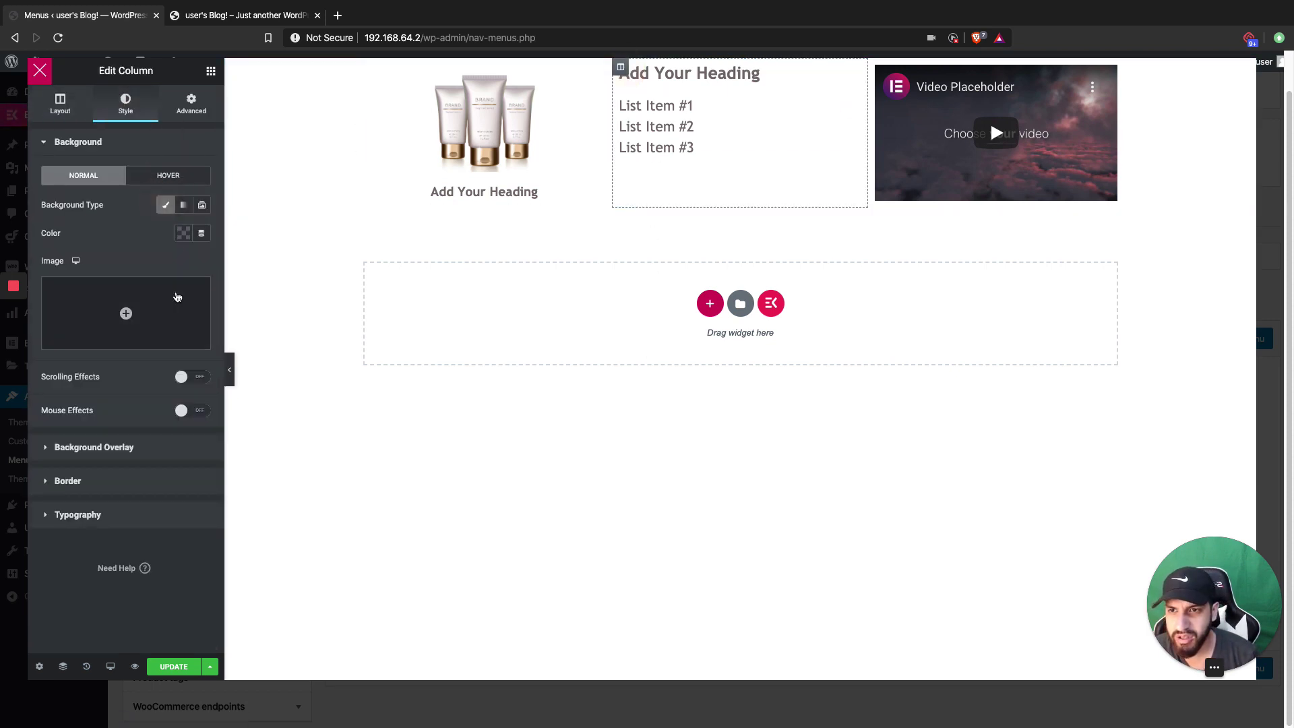
click(181, 233)
click(137, 284)
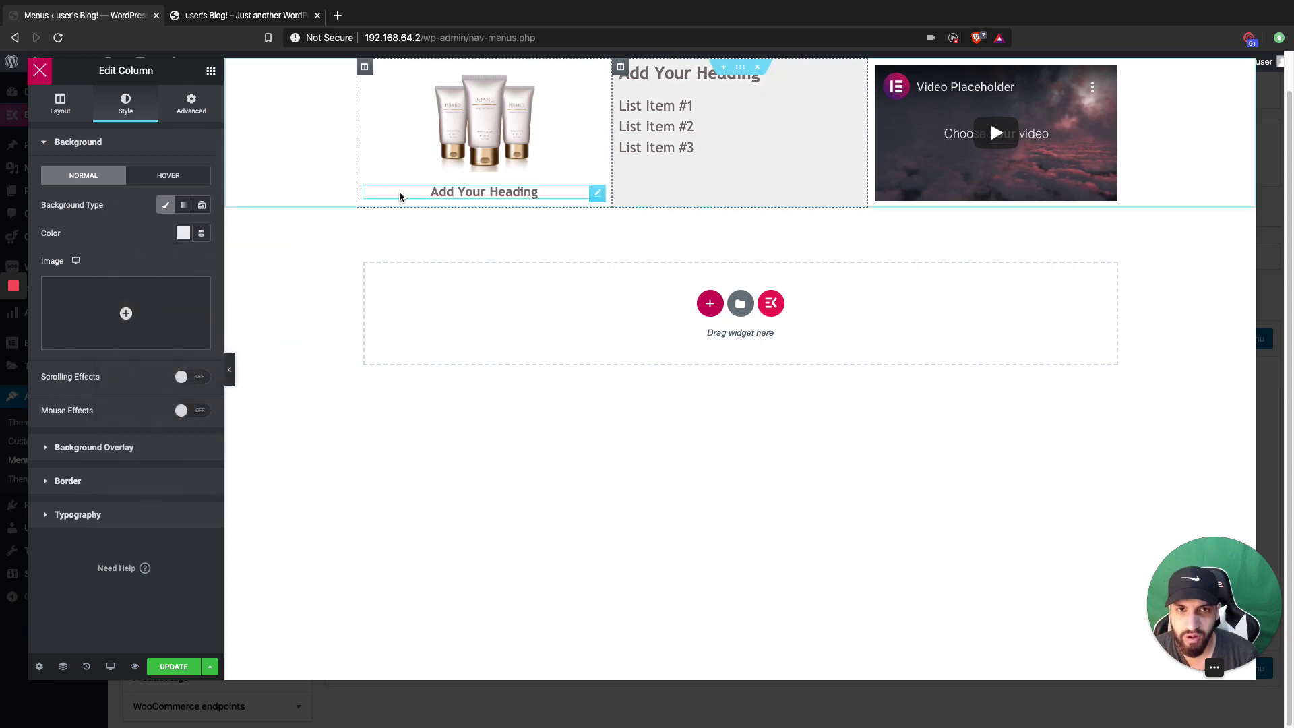
click(181, 234)
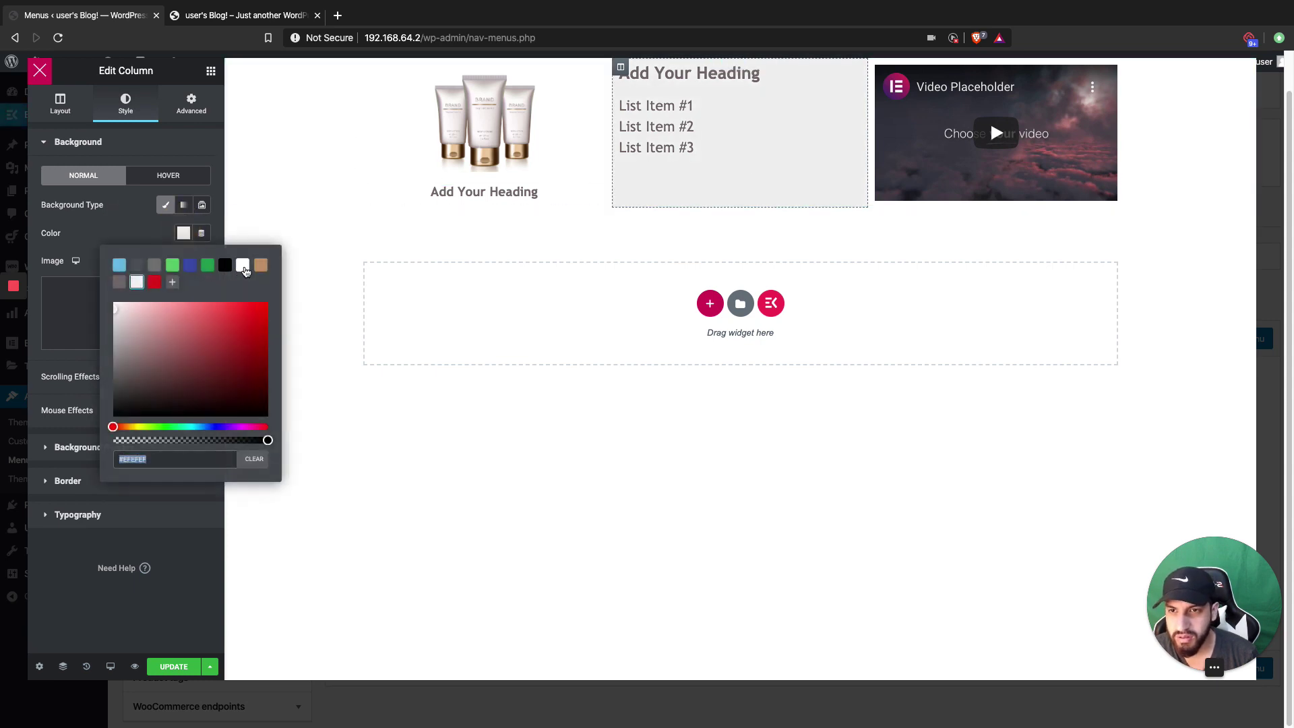
click(244, 268)
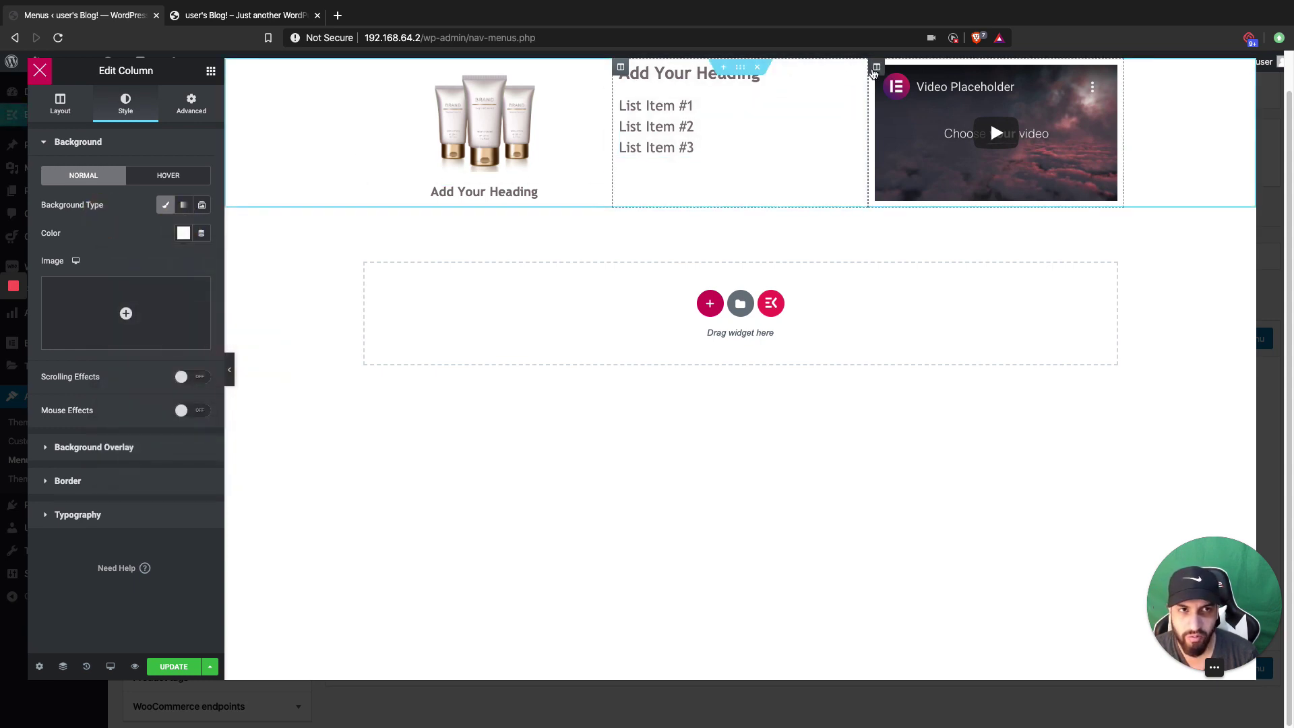
Give the video column a classic background in white, #FFFFFF, and update the Home mega menu content.
click(876, 67)
click(138, 106)
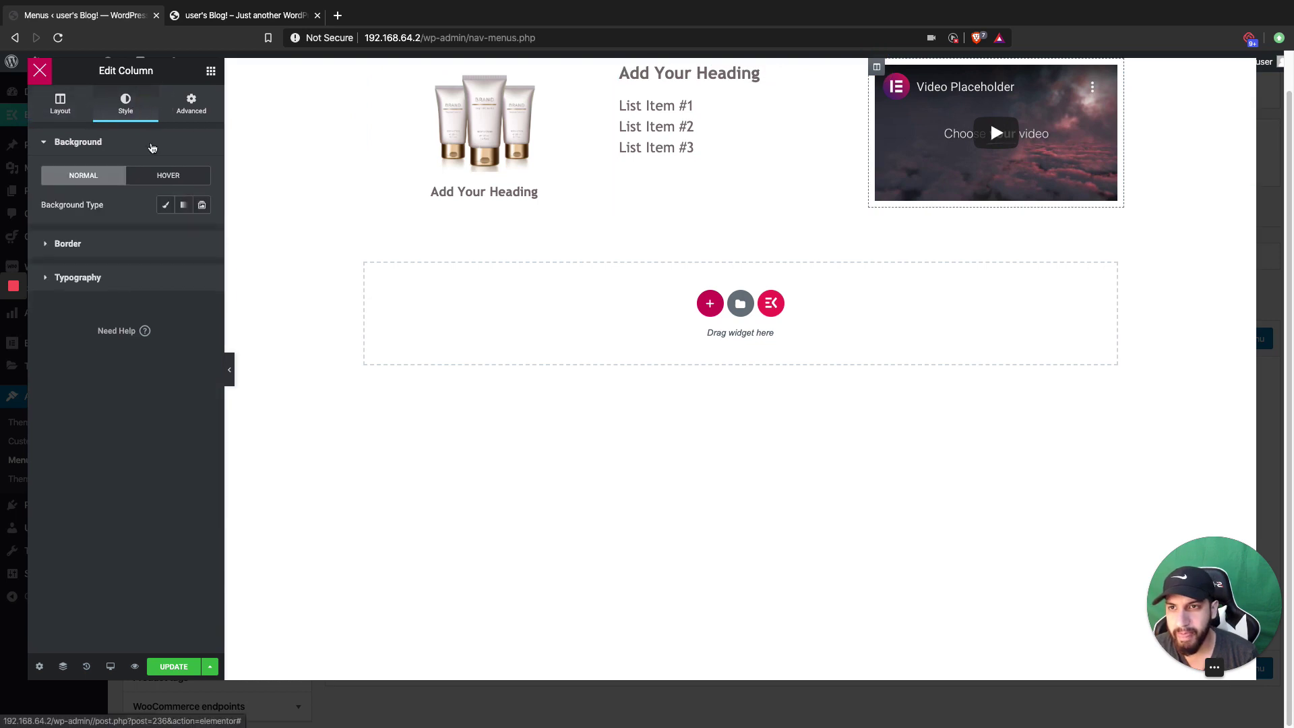
click(165, 204)
click(182, 234)
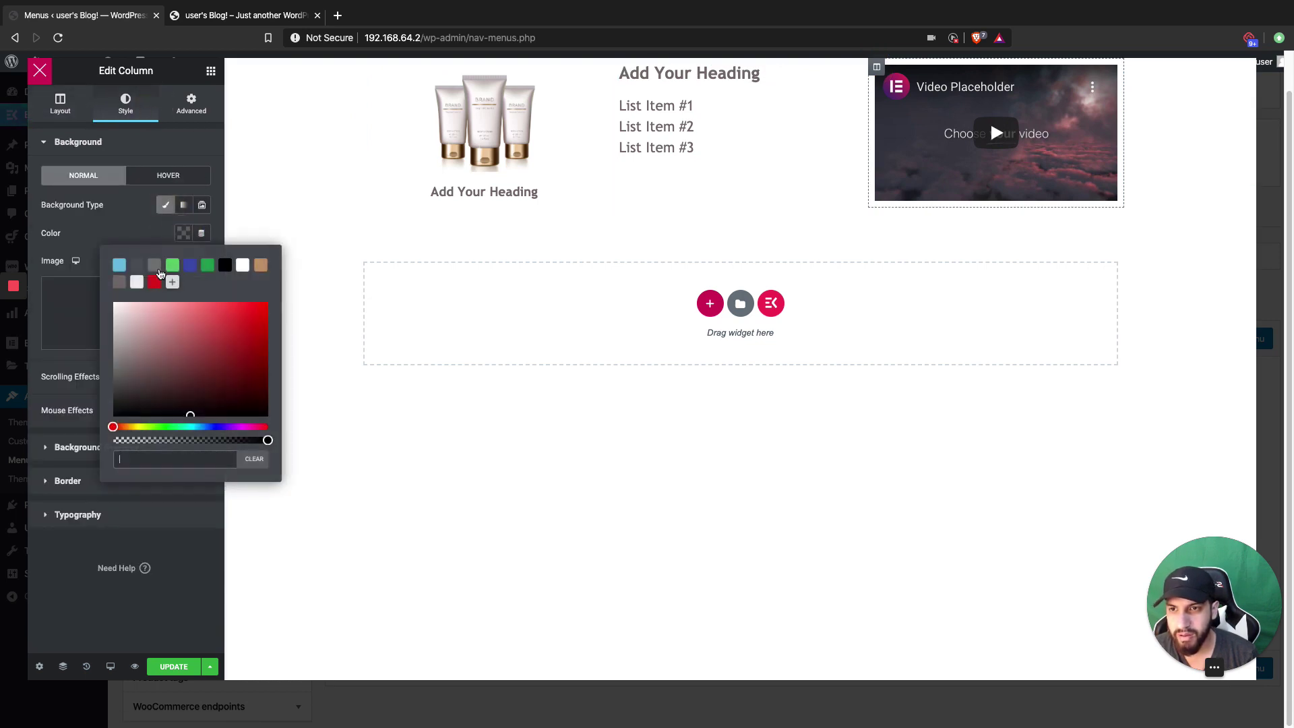
click(241, 266)
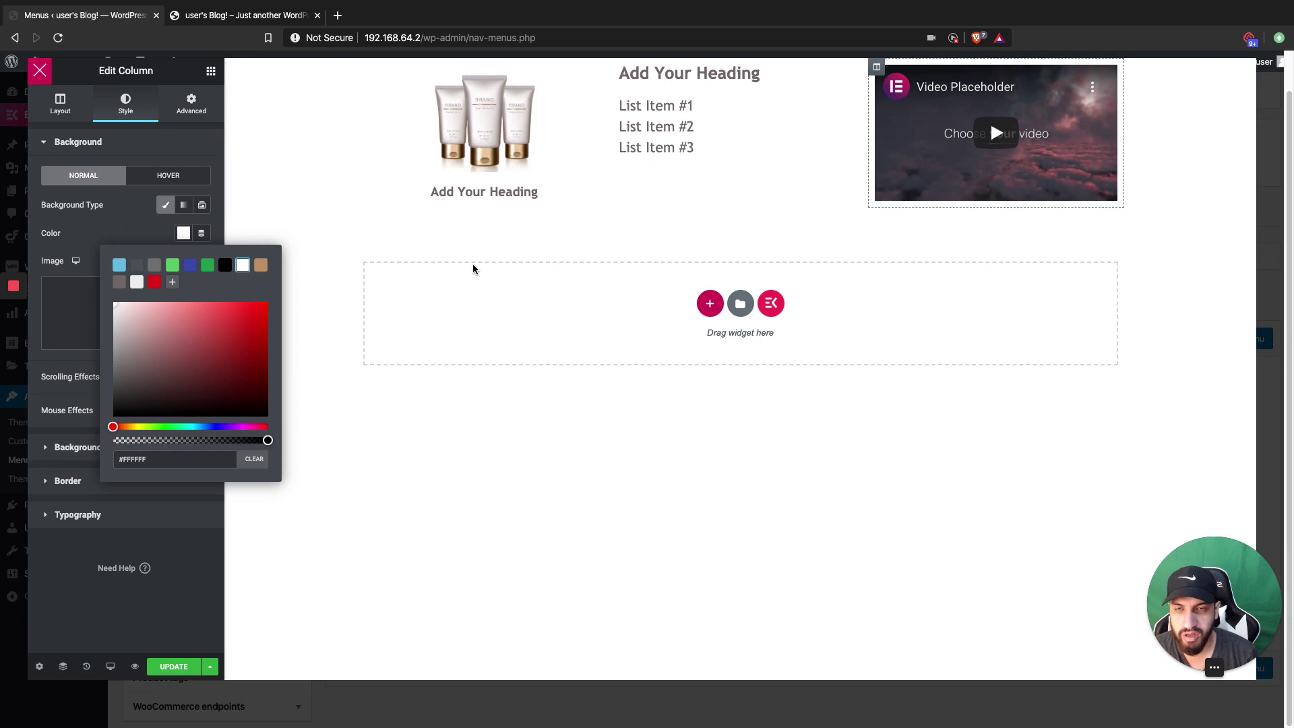
click(111, 234)
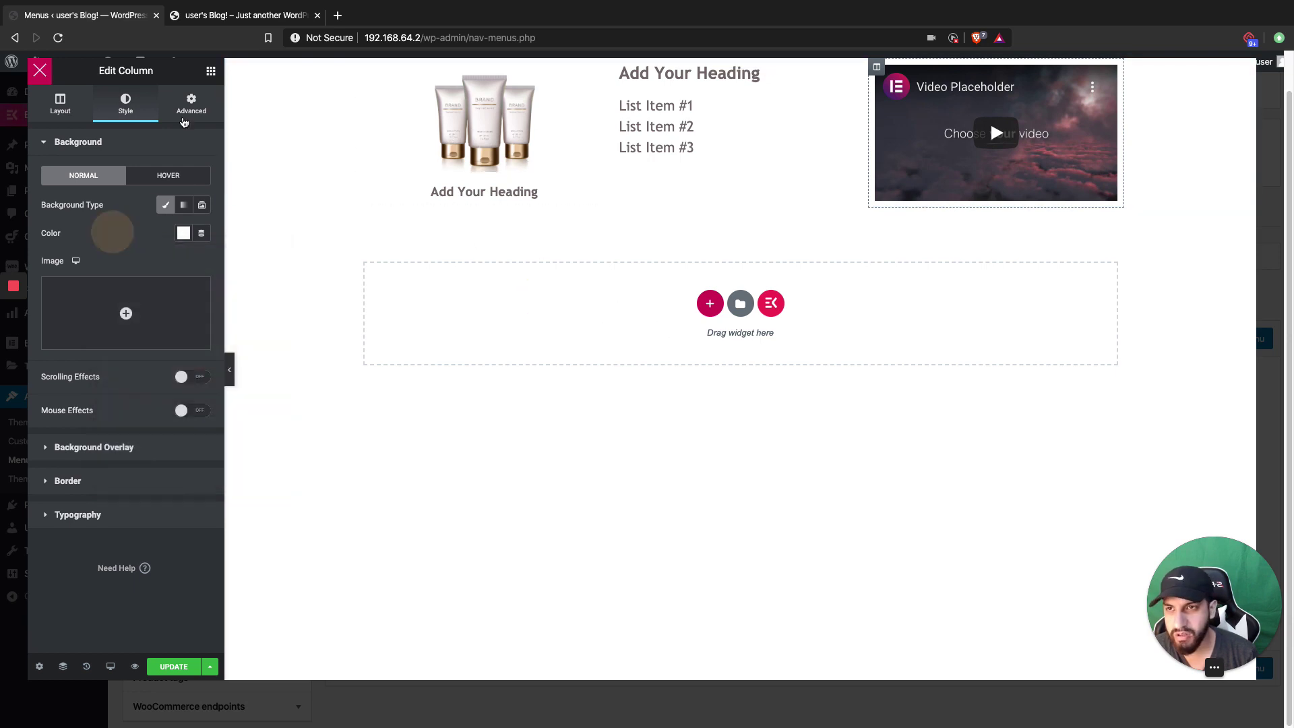
click(173, 665)
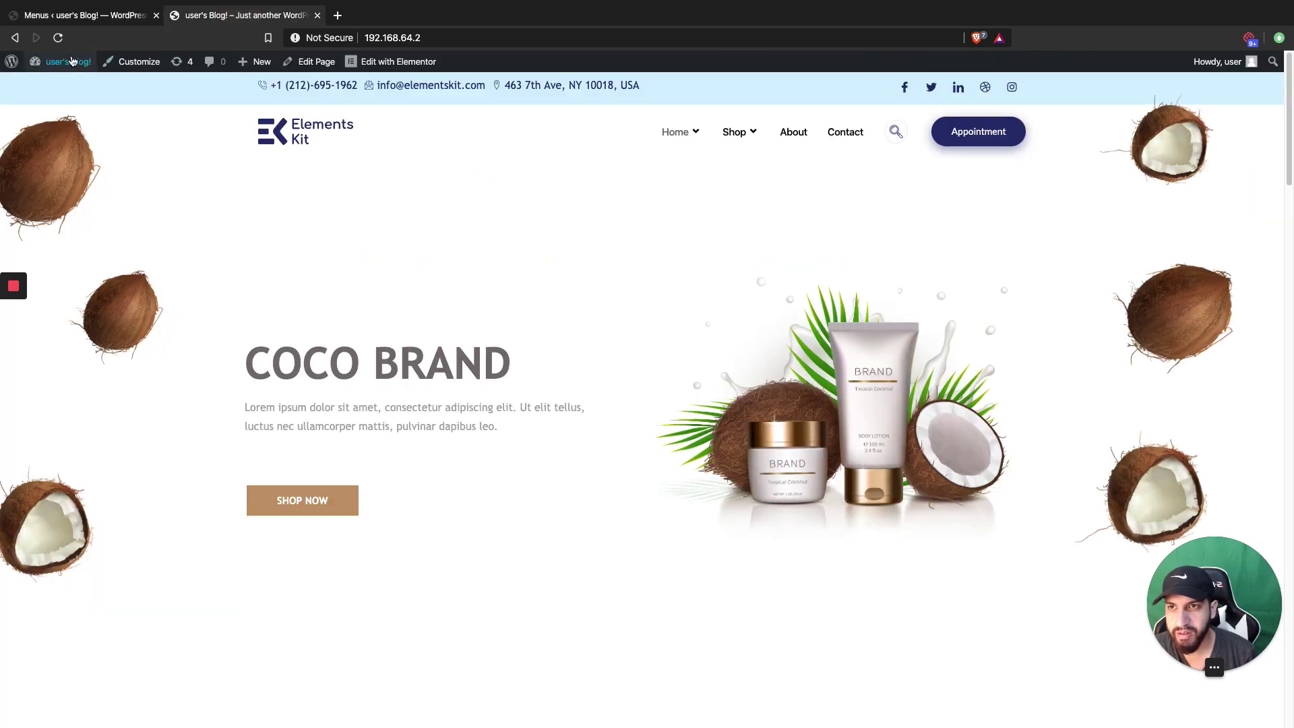
Reload the live site and check the updated Home mega menu dropdown.
click(58, 38)
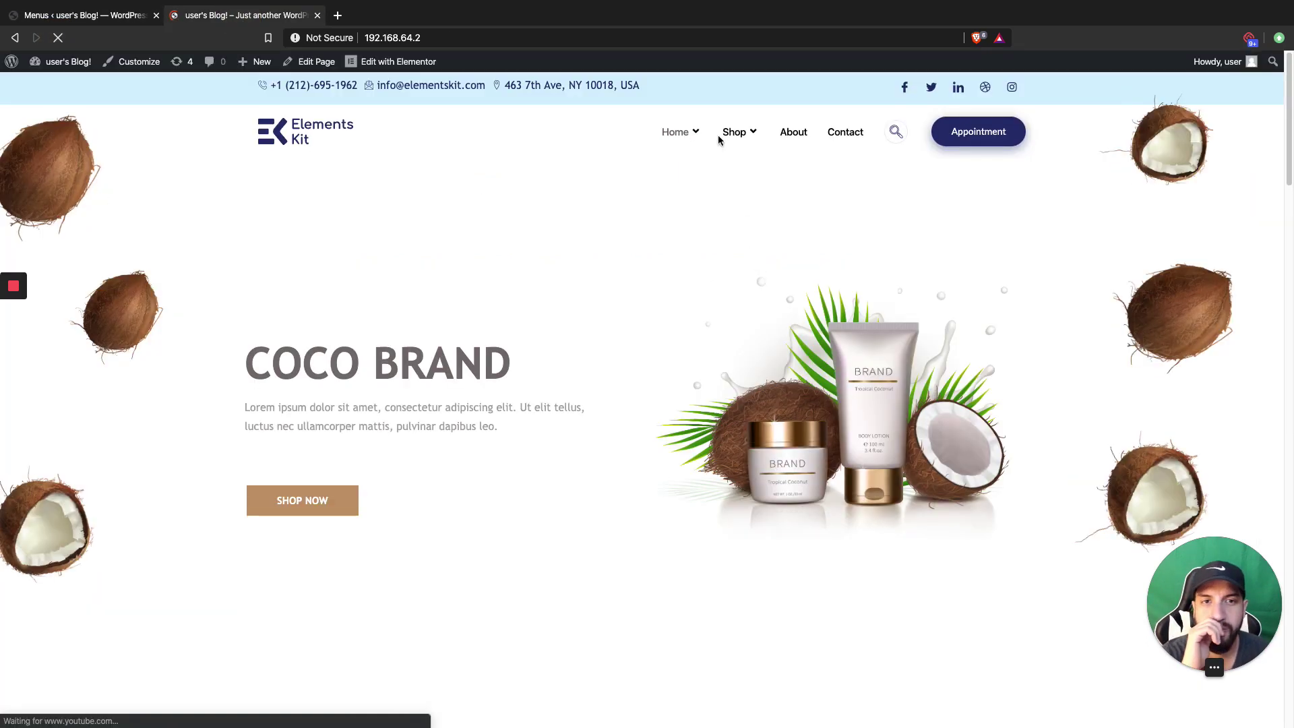
mouse_move(723, 137)
mouse_move(678, 138)
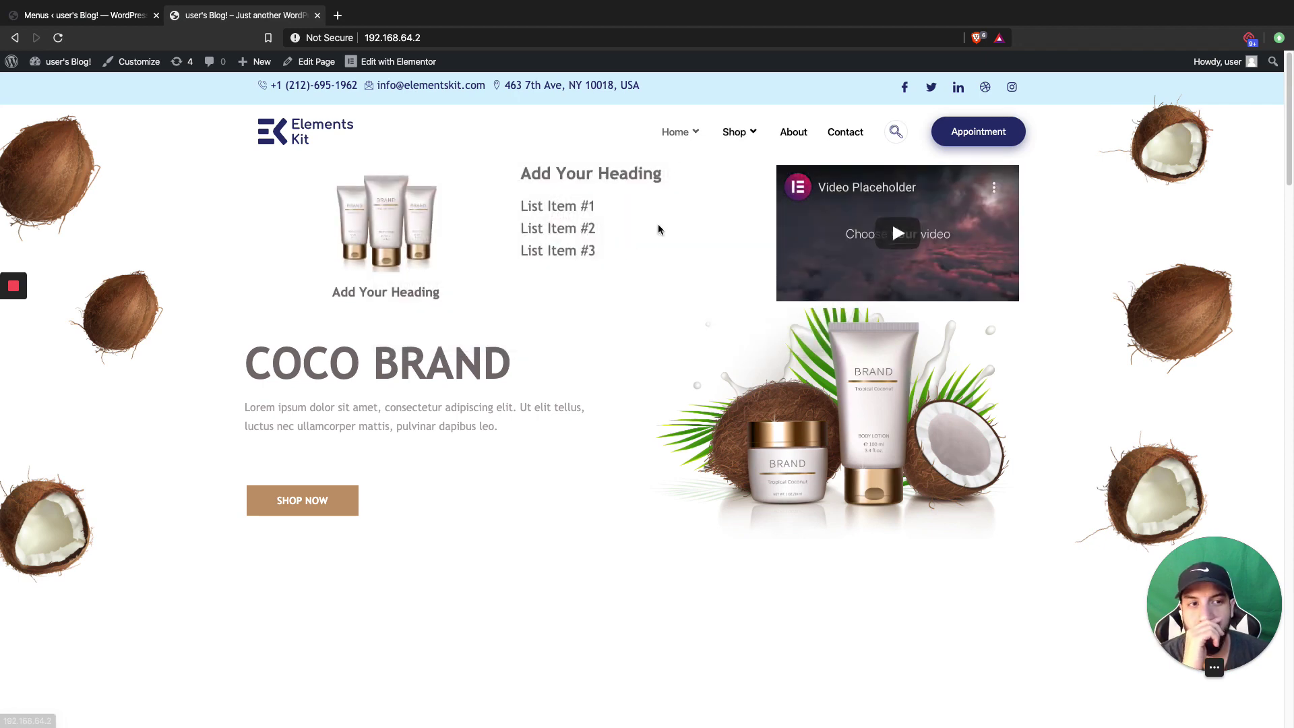
Set the boxed content width of the Home mega menu section to 1266 and update the content.
click(113, 19)
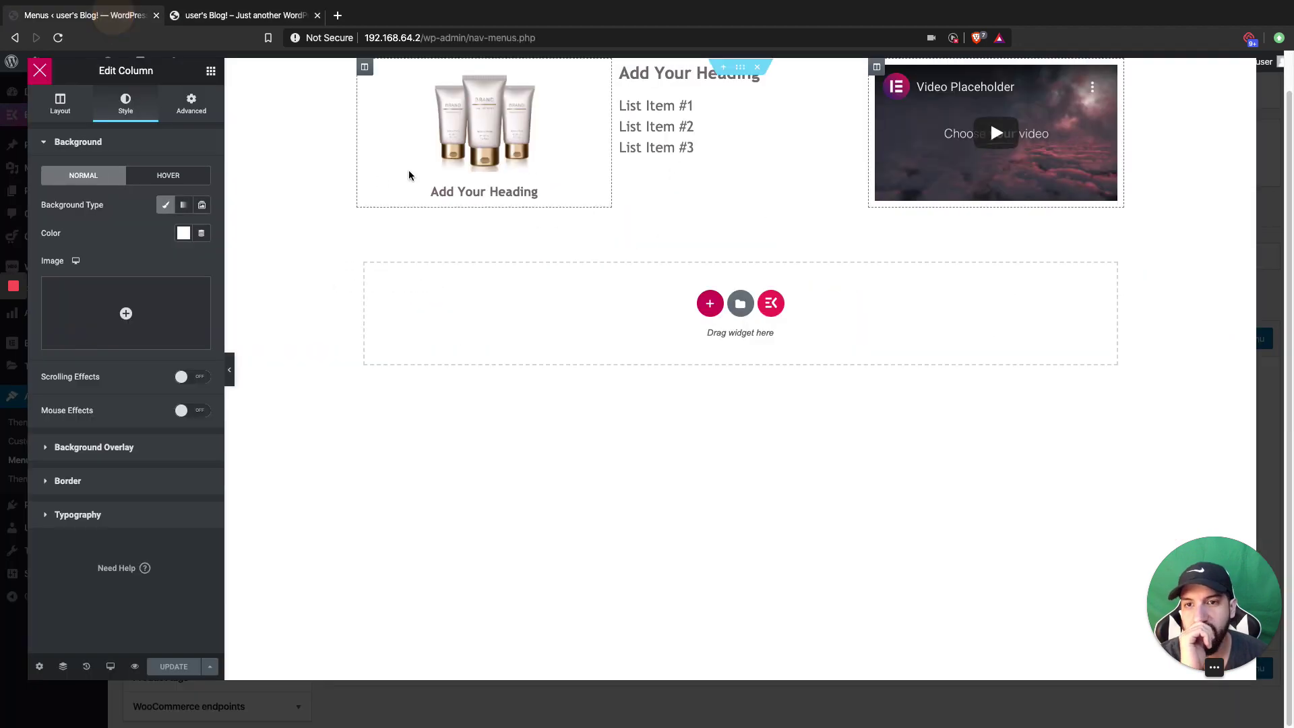
click(739, 69)
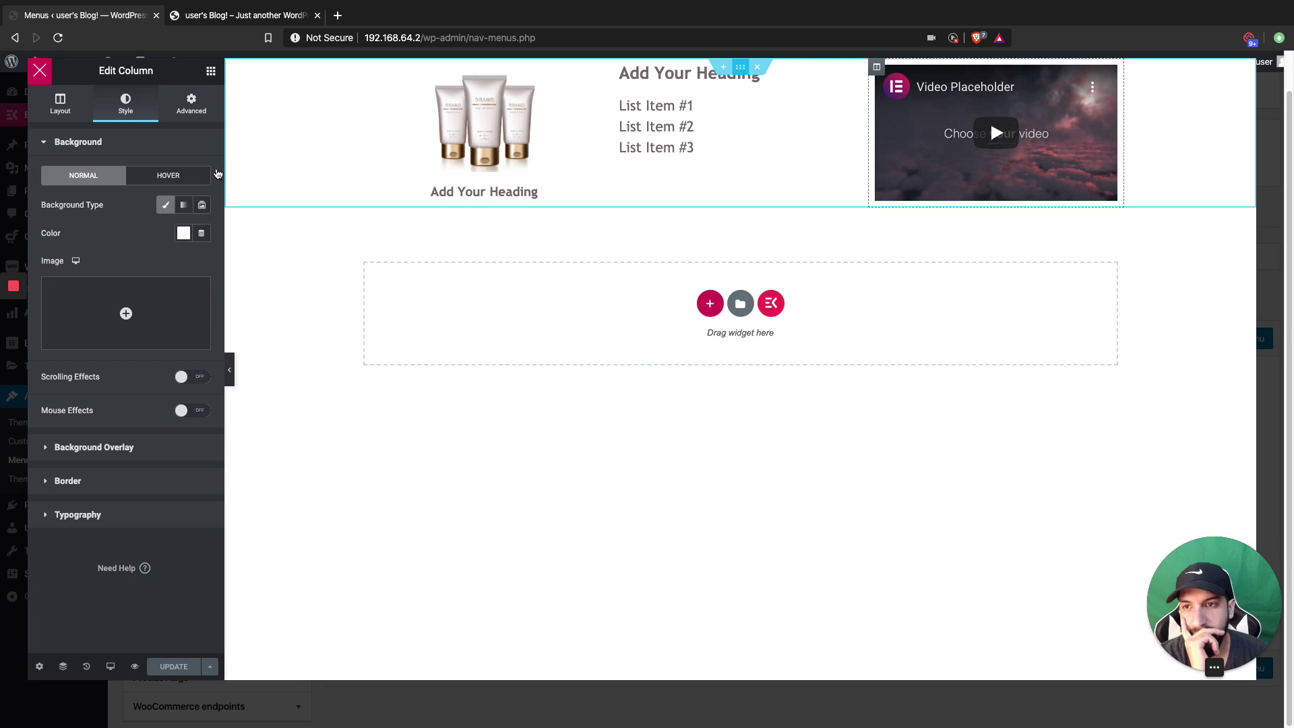
click(60, 105)
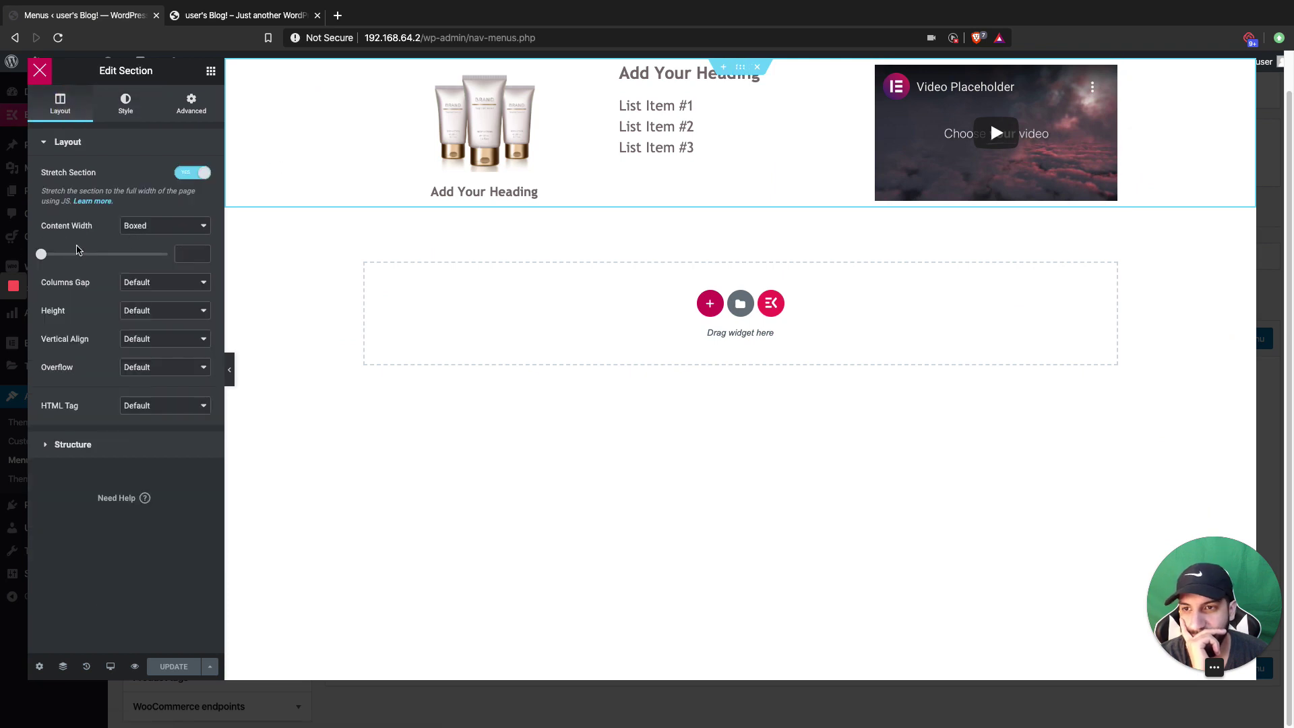
drag(41, 258, 132, 262)
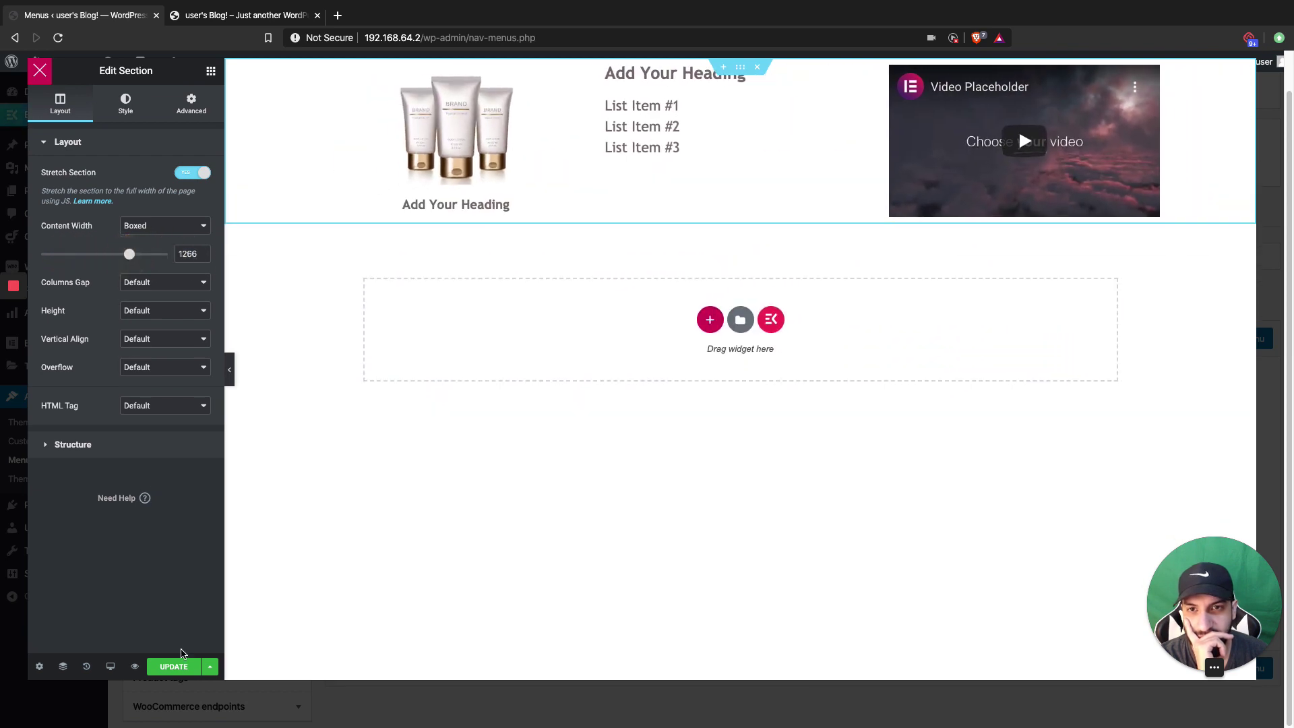
click(173, 669)
Reload the live site and check the Home and Shop mega menu dropdowns.
click(233, 14)
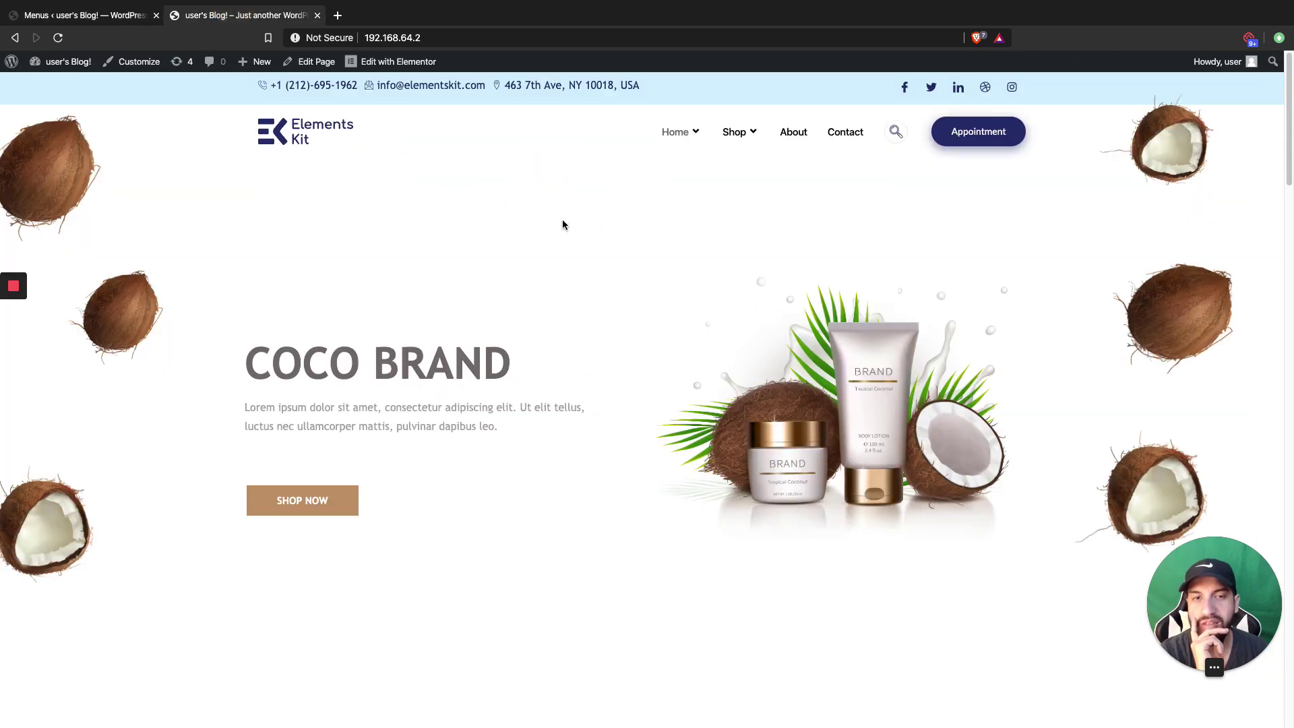
click(58, 38)
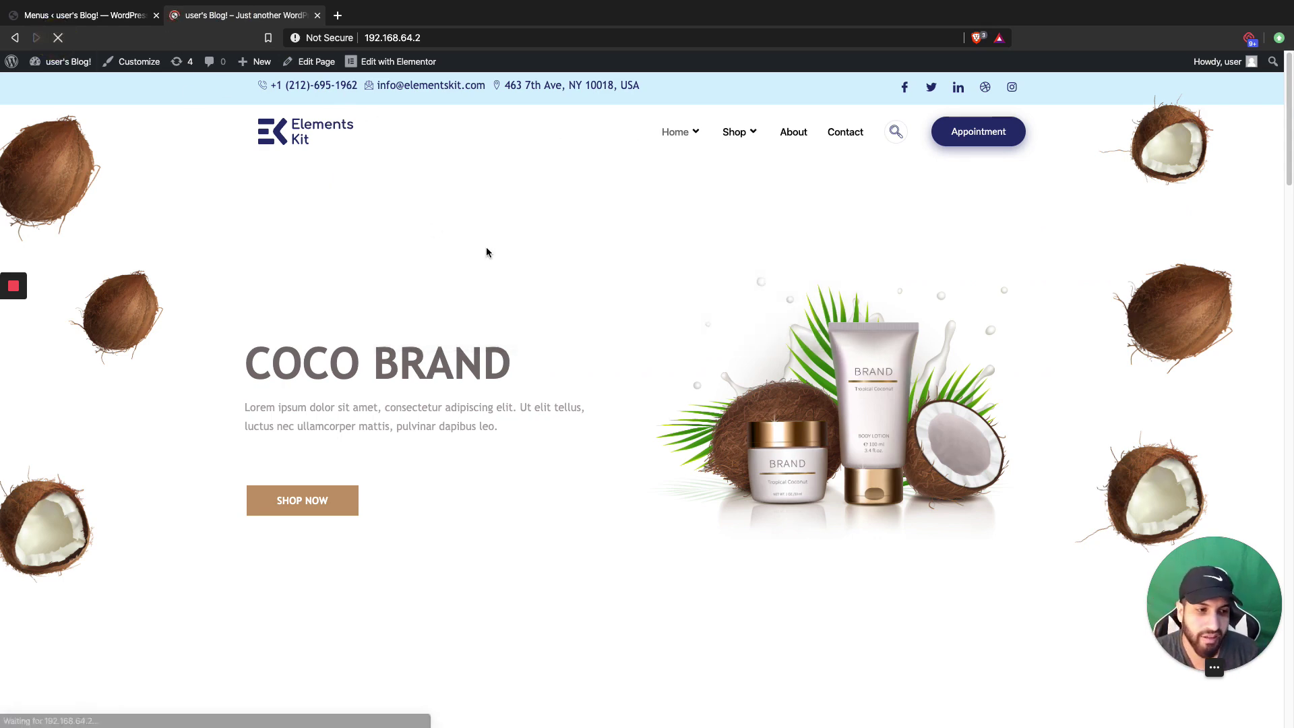
mouse_move(666, 138)
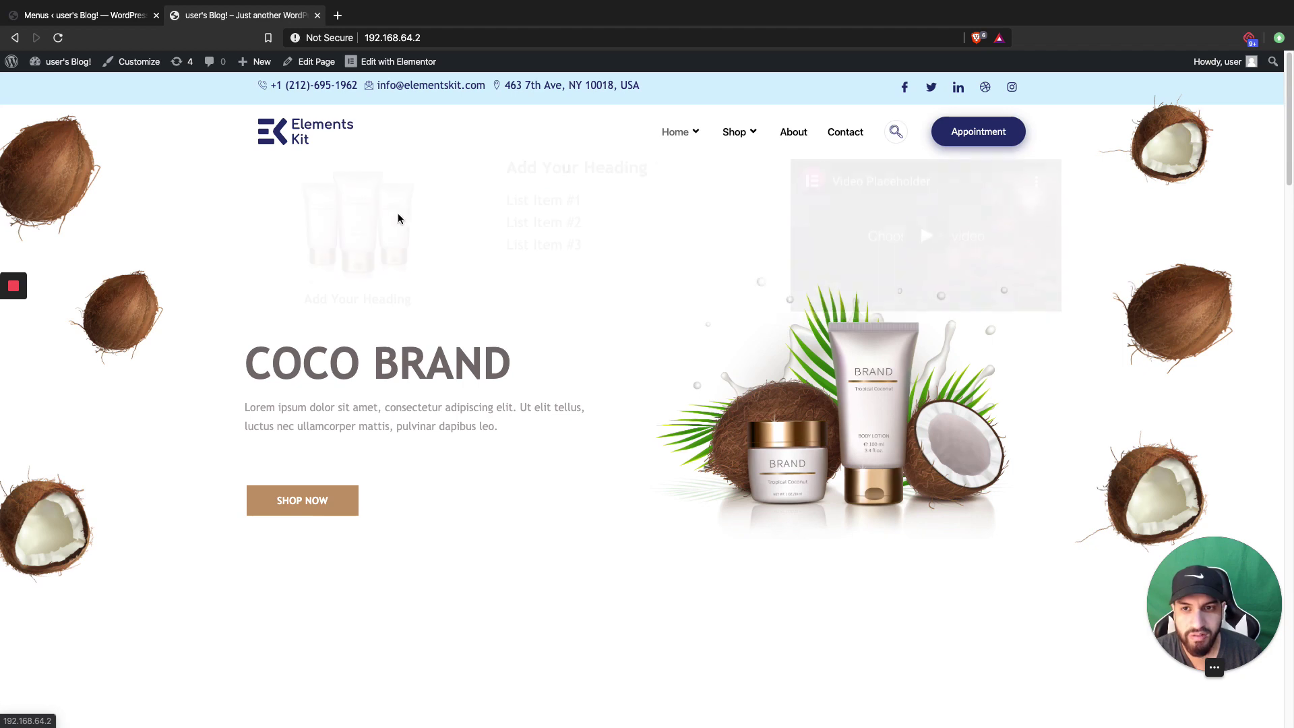
mouse_move(735, 135)
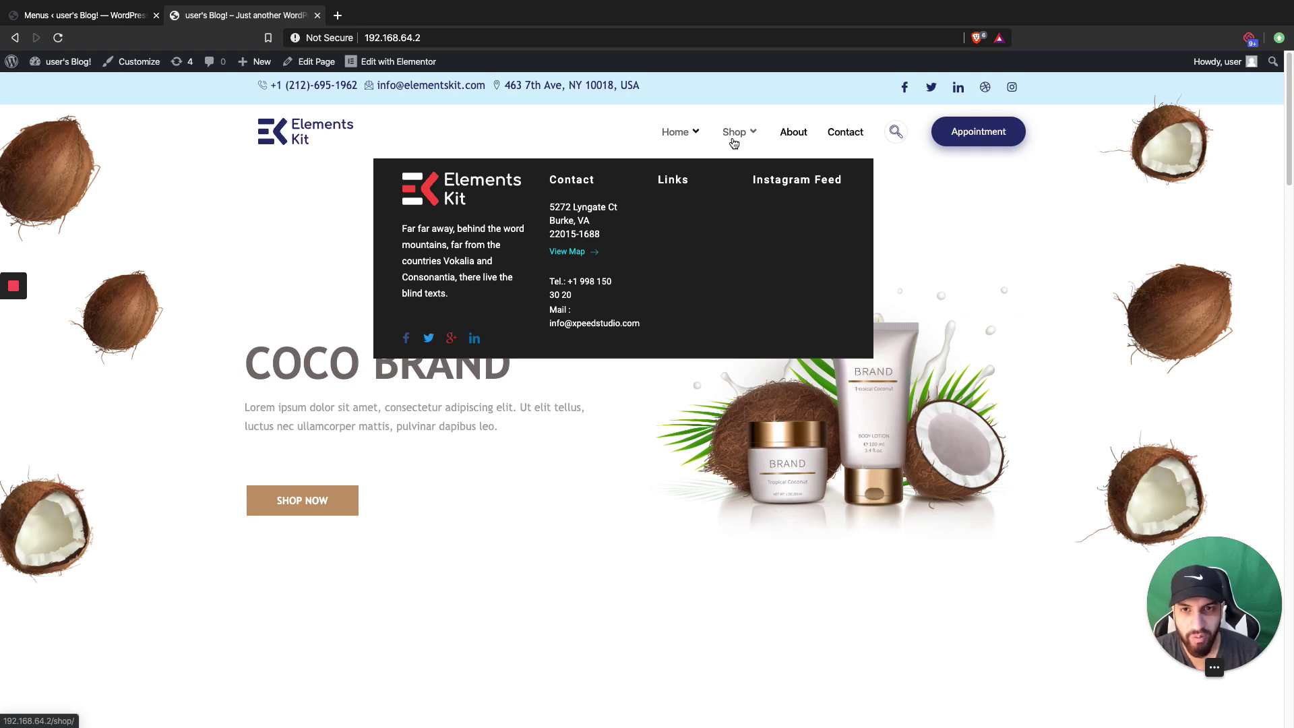
Go back to the mega menu editor, close it, and leave the Menus page without saving to visit the live site.
click(125, 17)
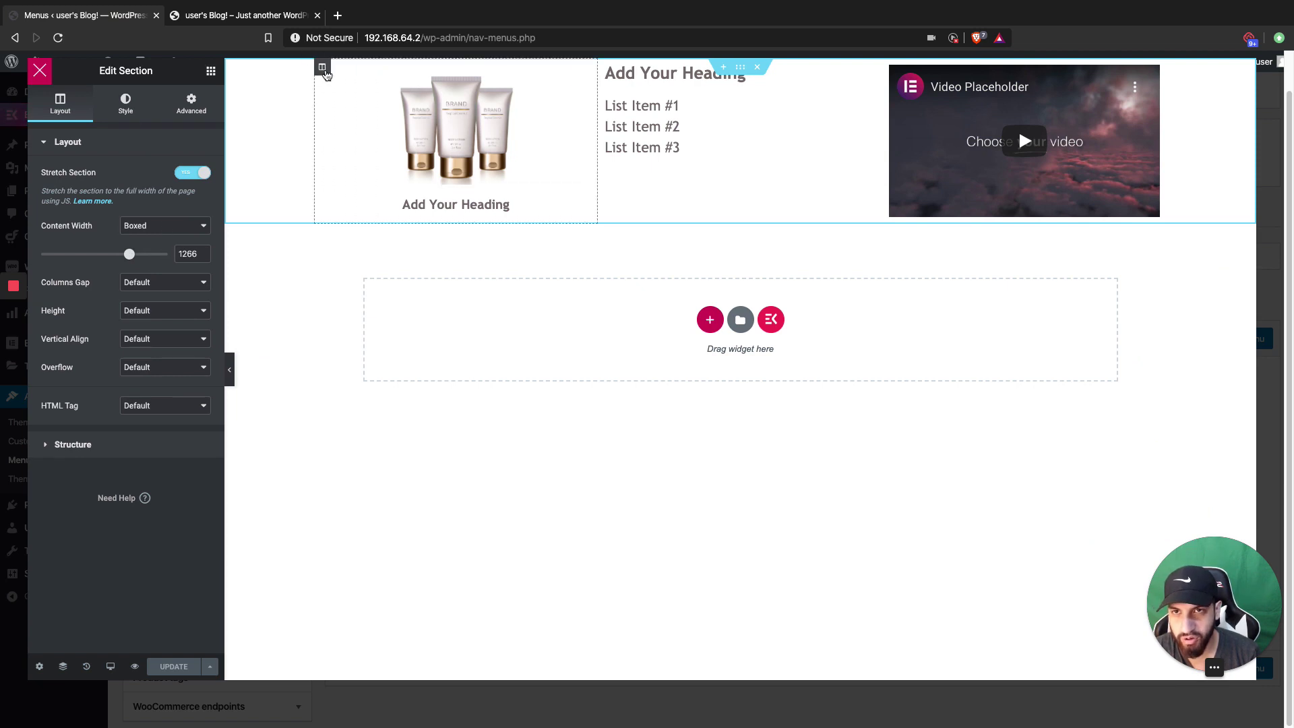
click(322, 68)
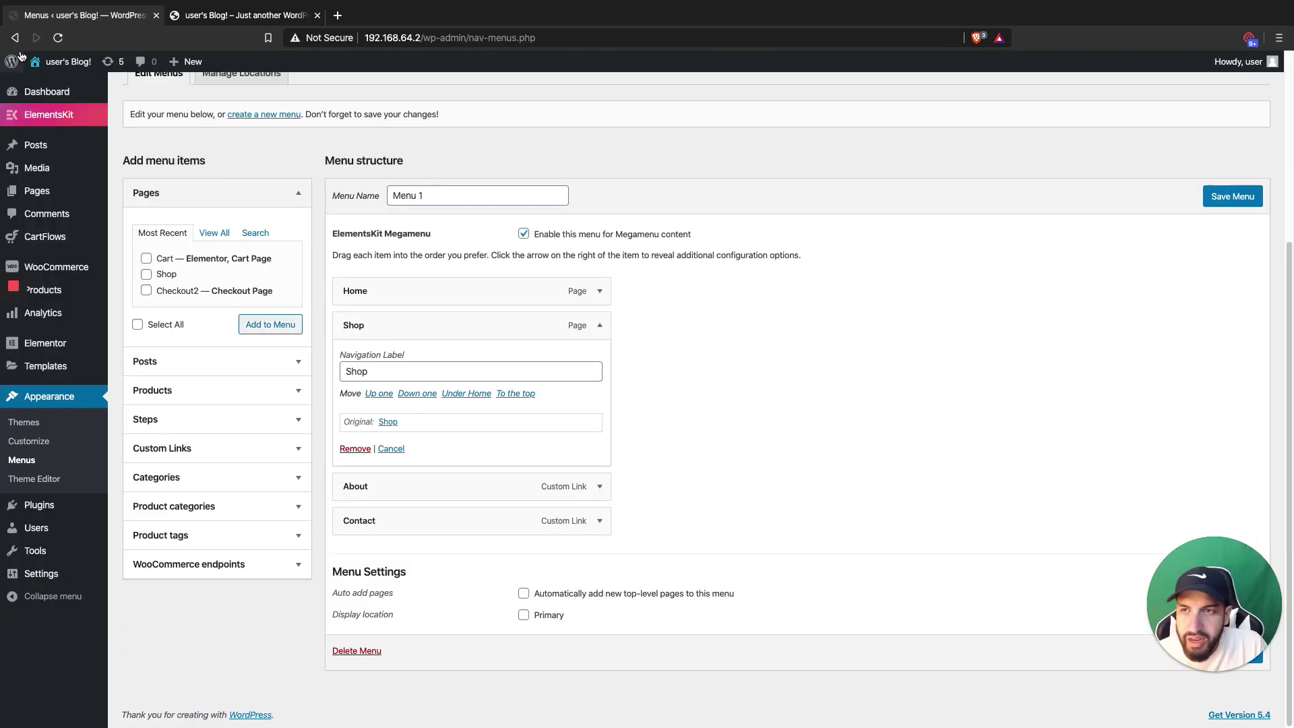
click(47, 85)
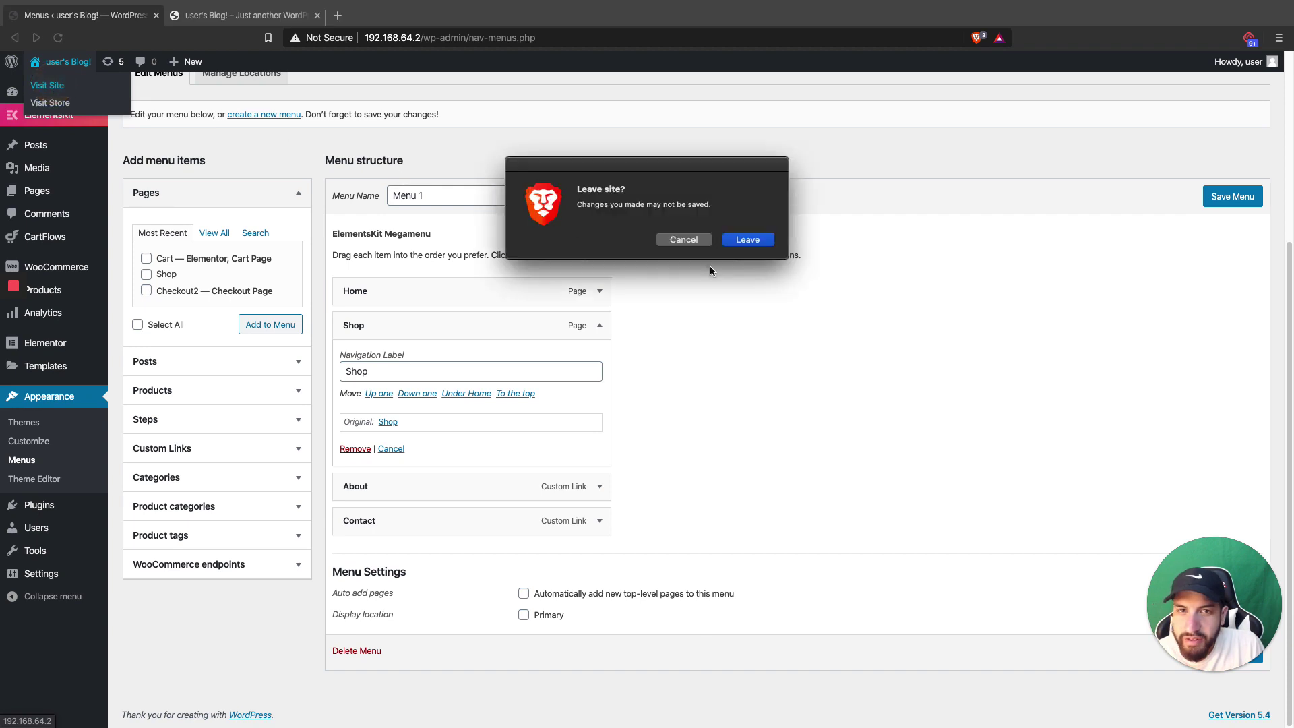
click(753, 240)
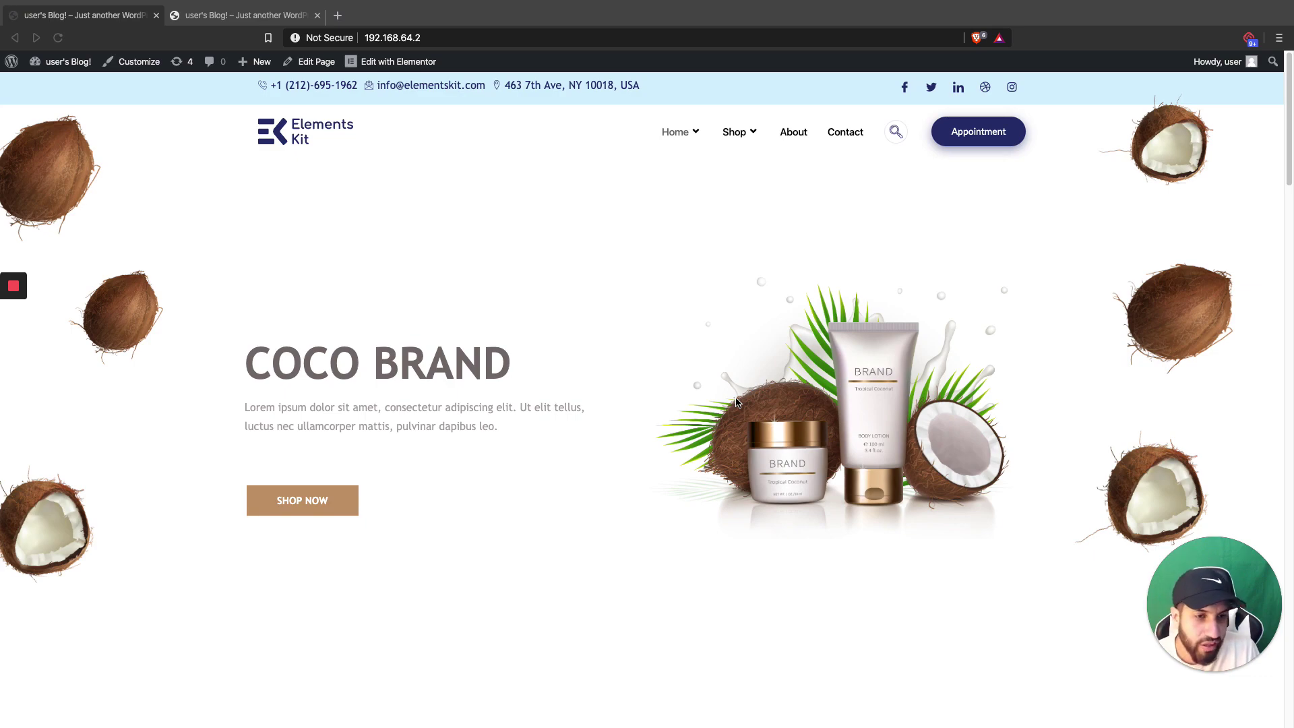
Look through the home page, buy the Coco Cream product, and review the checkout page.
scroll(808, 525, down, 20)
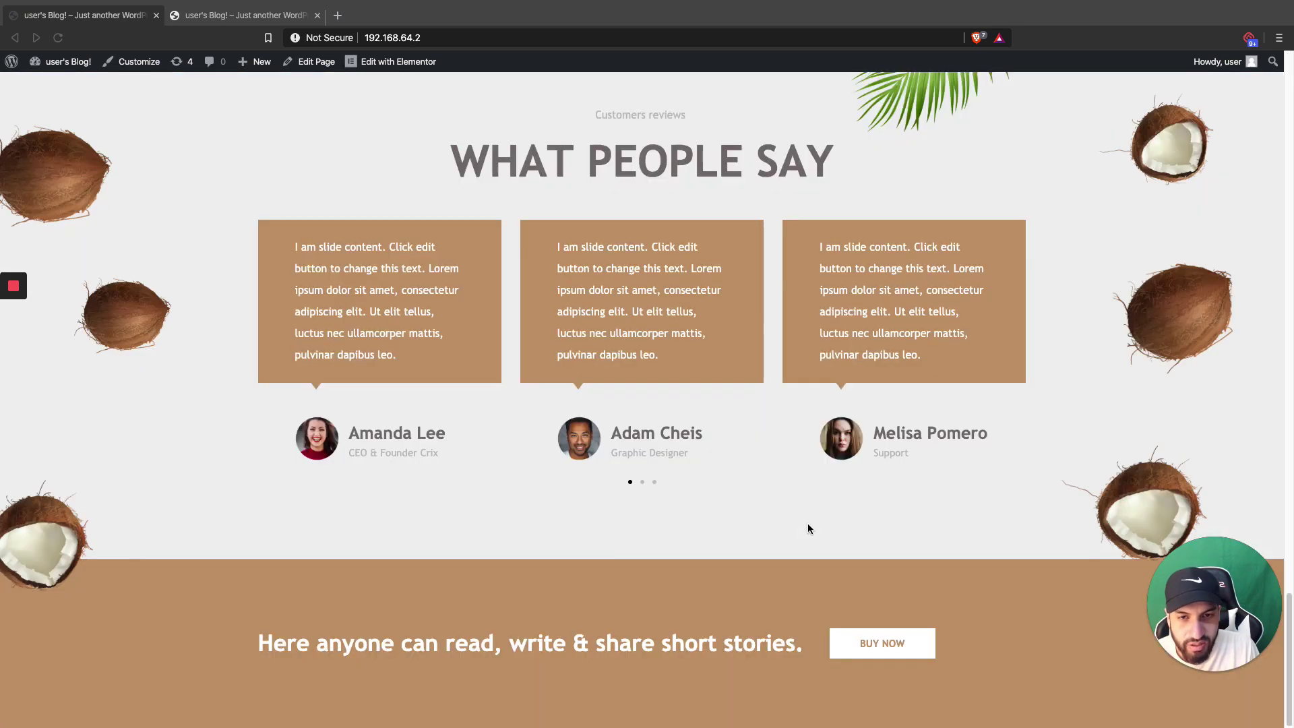
scroll(806, 523, up, 20)
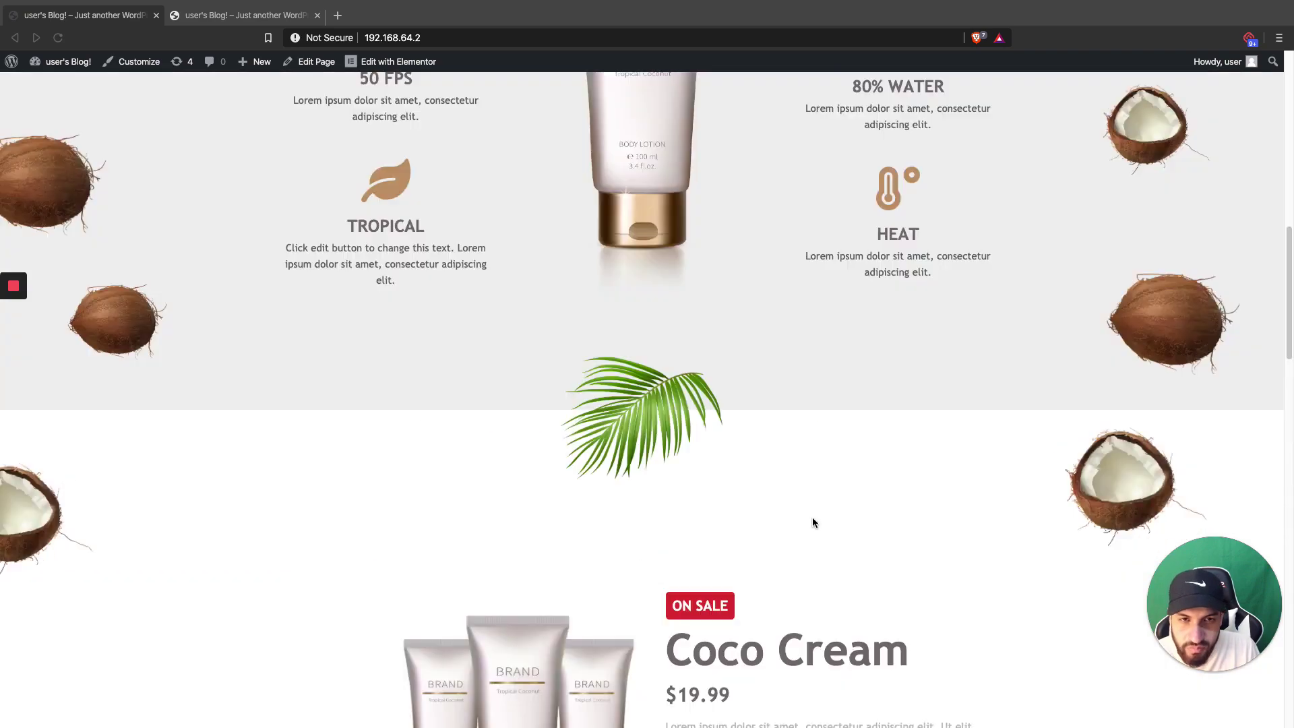
scroll(813, 516, down, 8)
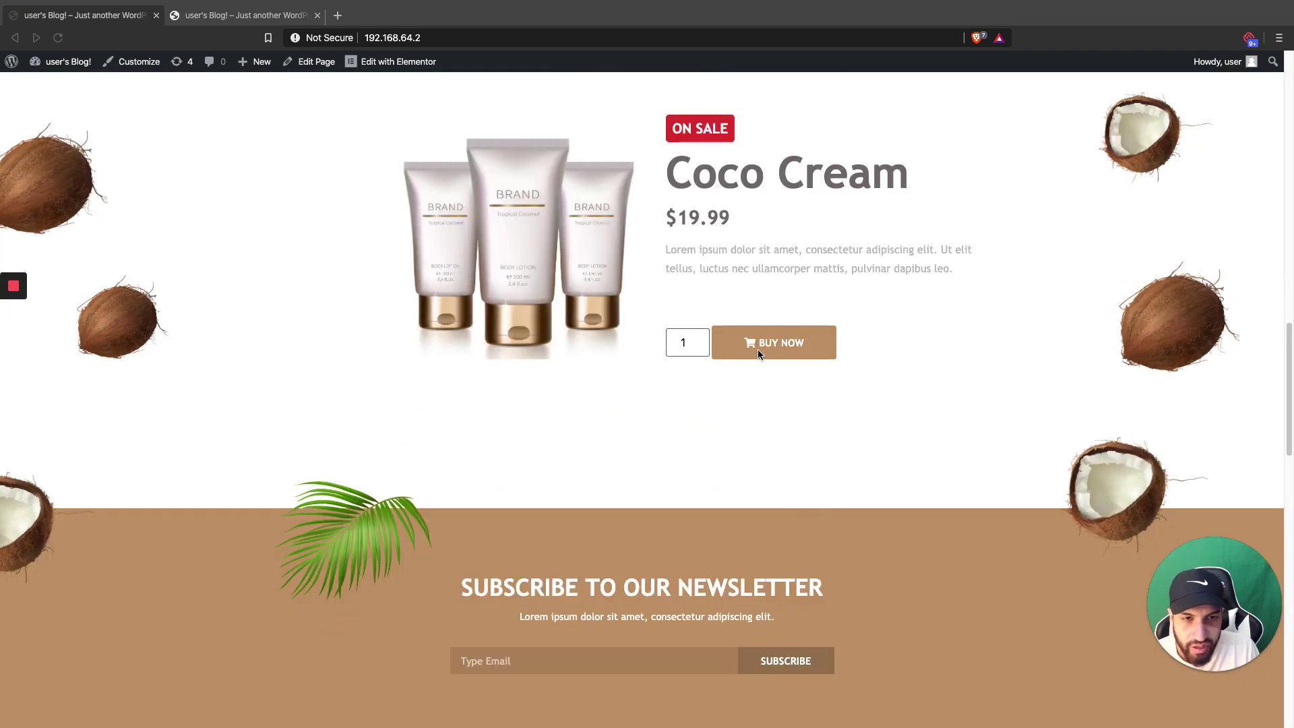
click(758, 352)
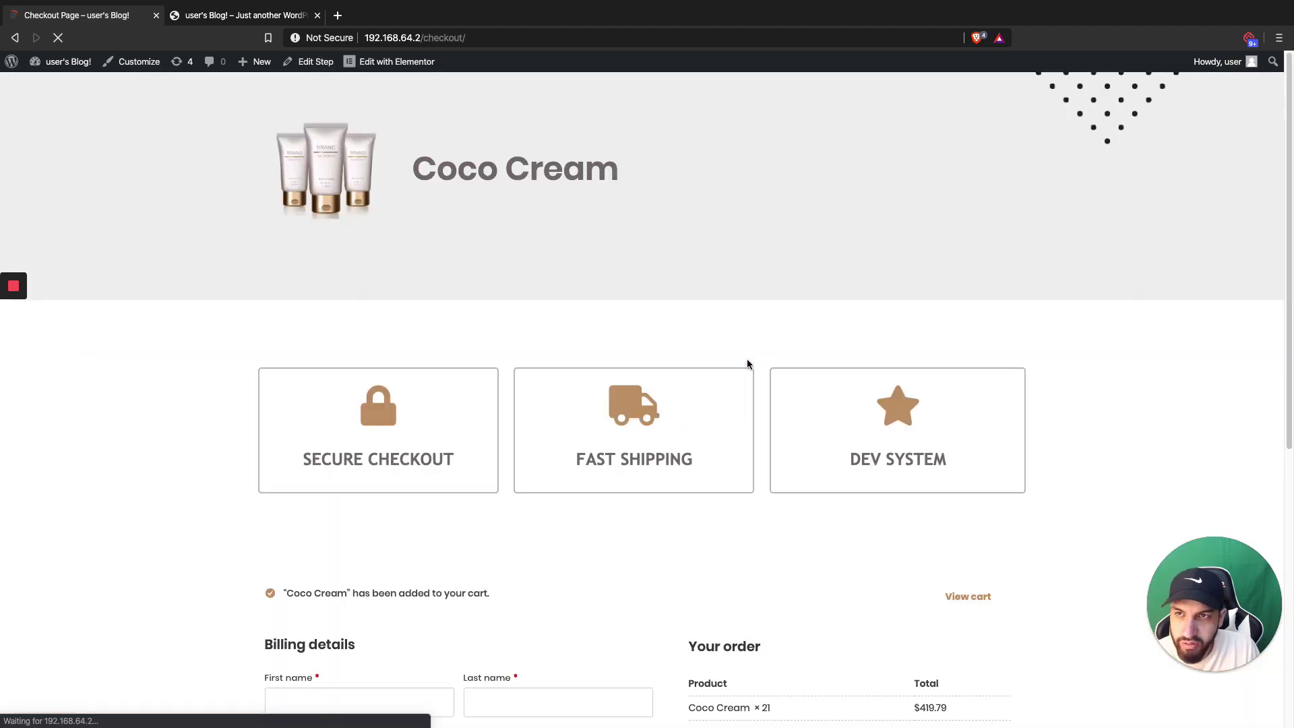
scroll(717, 423, down, 7)
scroll(843, 470, up, 7)
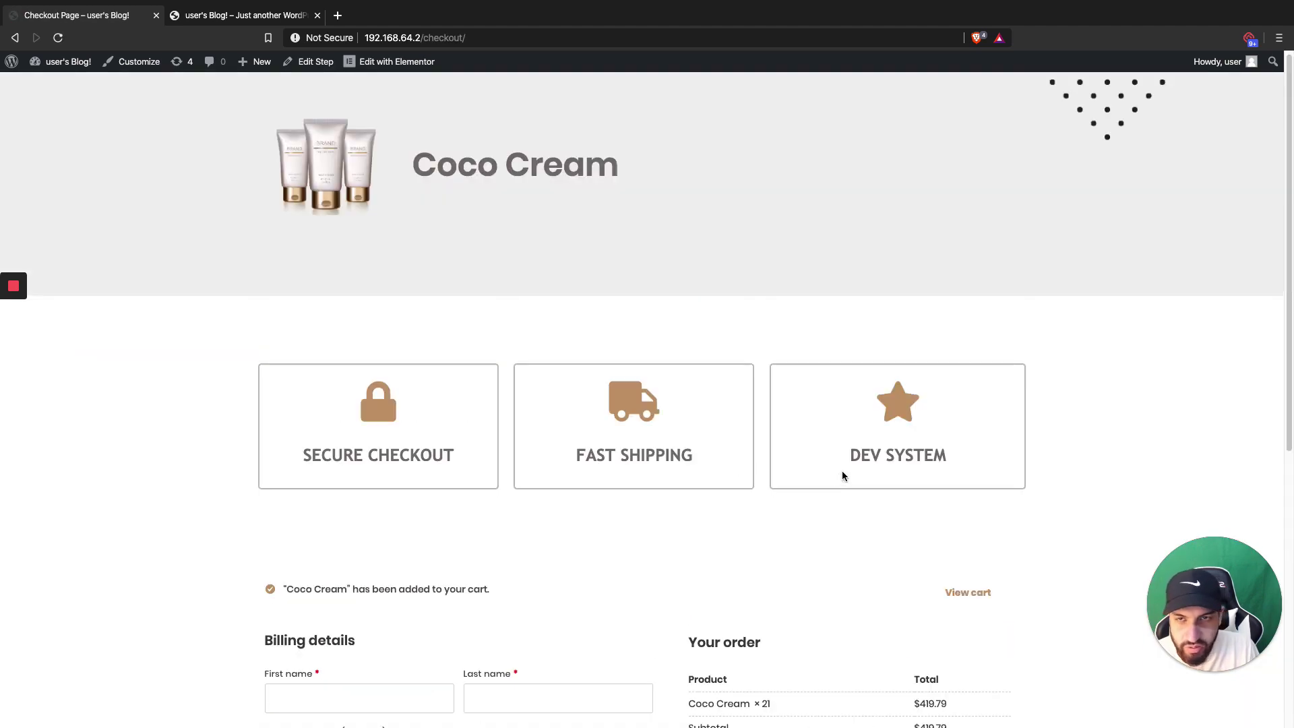
Return to the site's home page at 192.168.64.2 and examine its sections from the header to the closing call to action.
drag(423, 37, 600, 43)
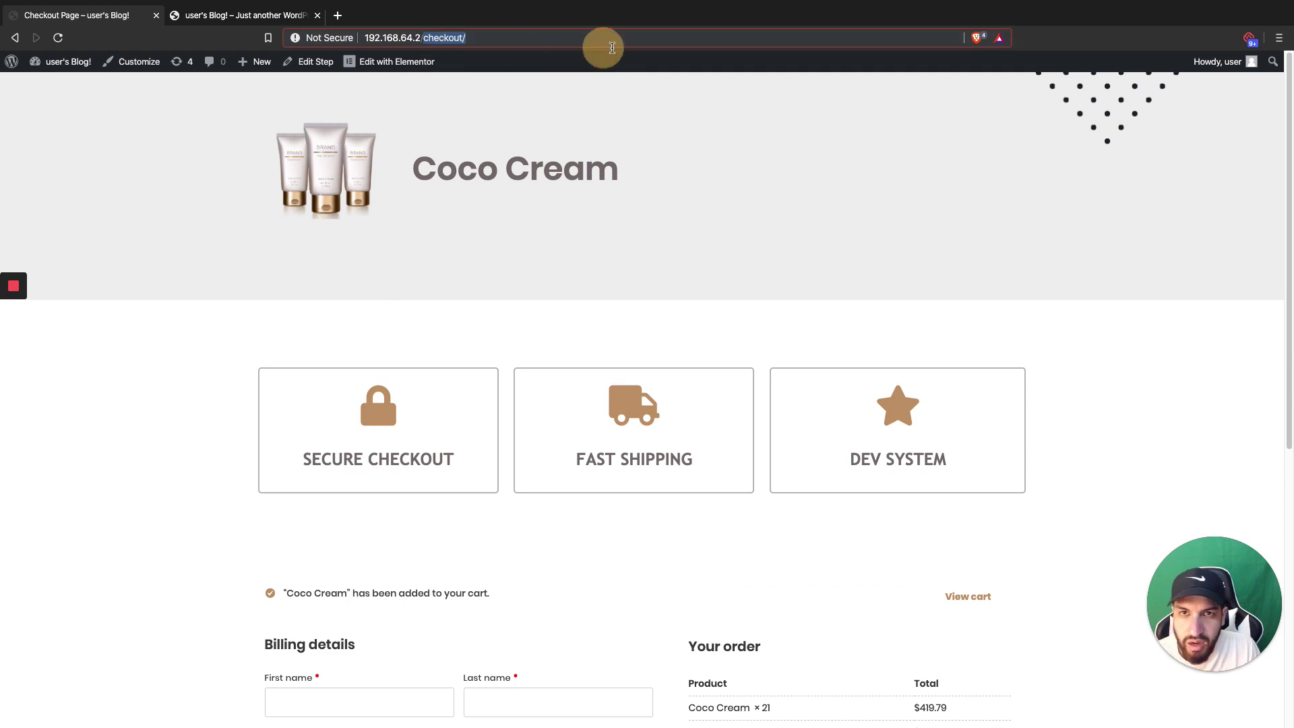
key(BackSpace)
key(Return)
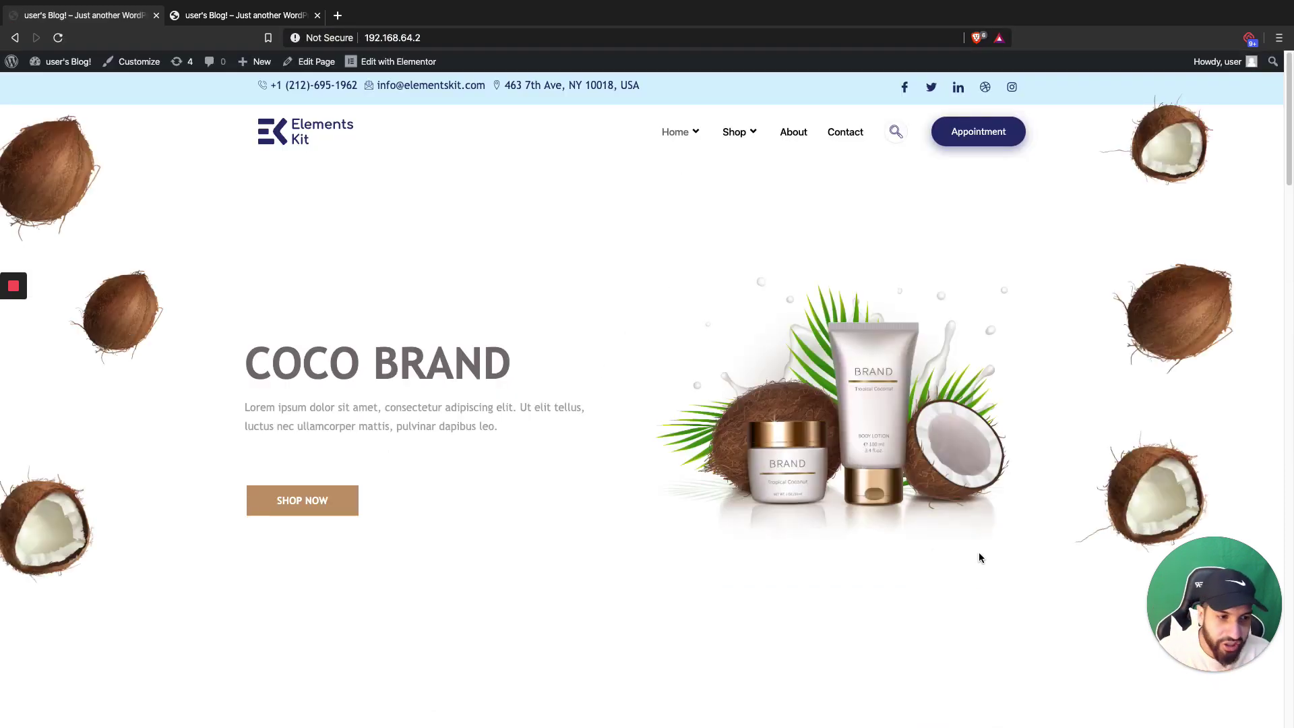
scroll(864, 446, down, 15)
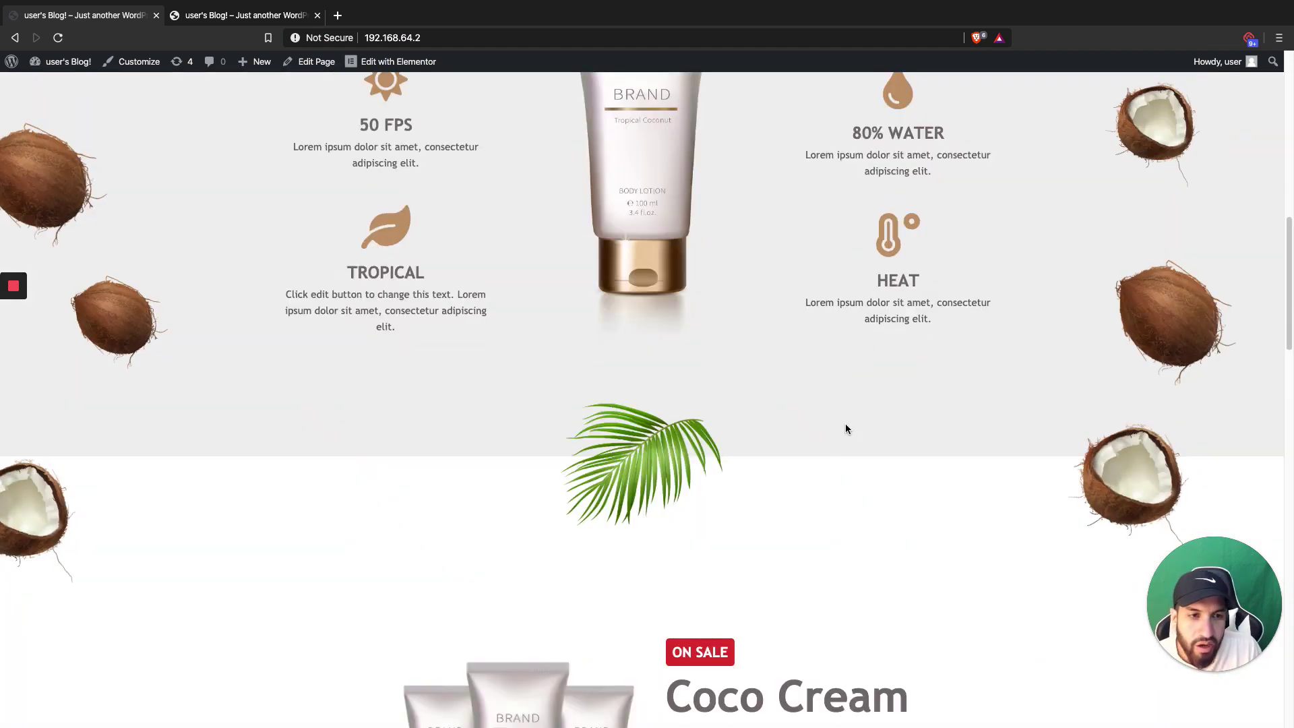
scroll(846, 427, down, 6)
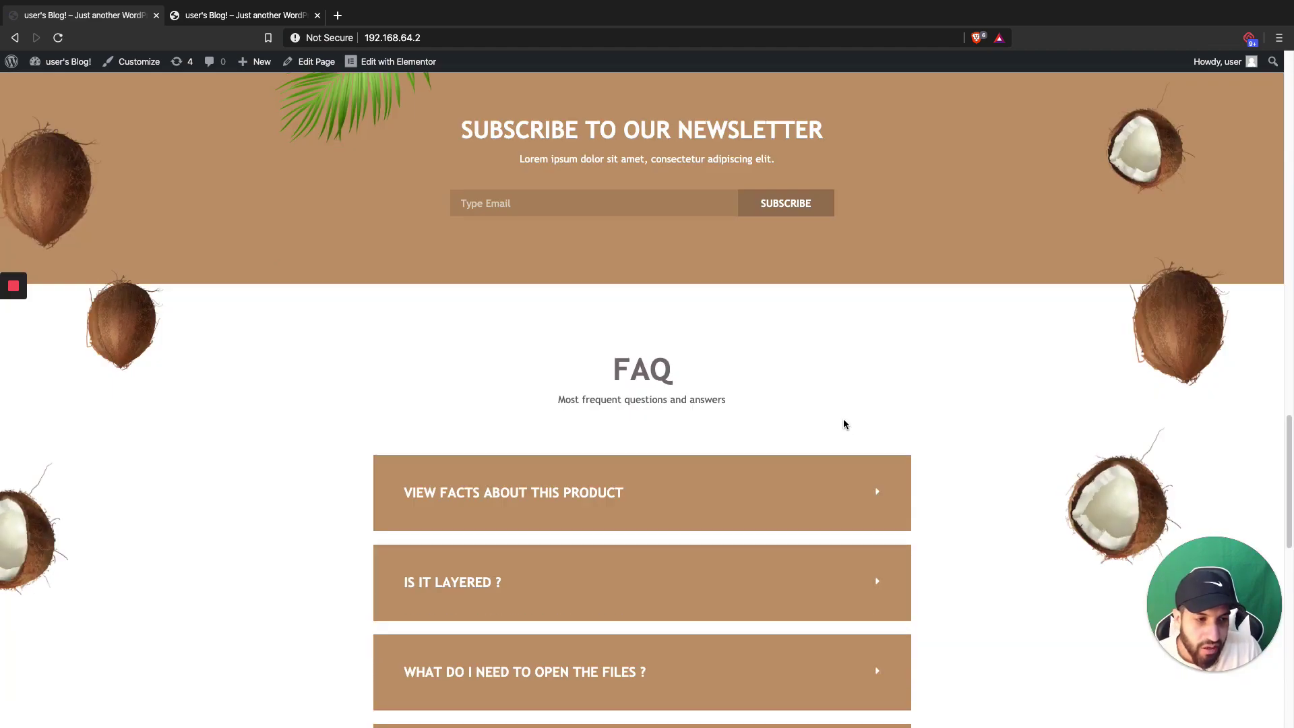
scroll(842, 420, down, 13)
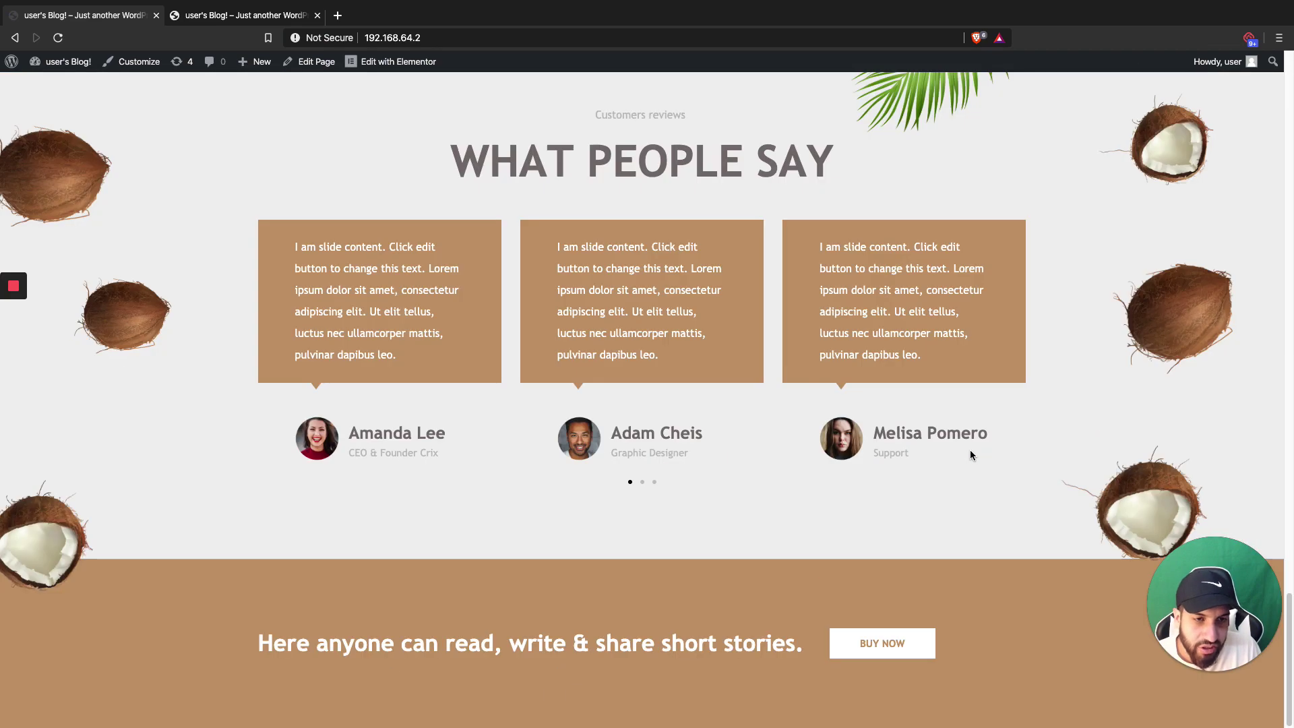
scroll(968, 450, up, 14)
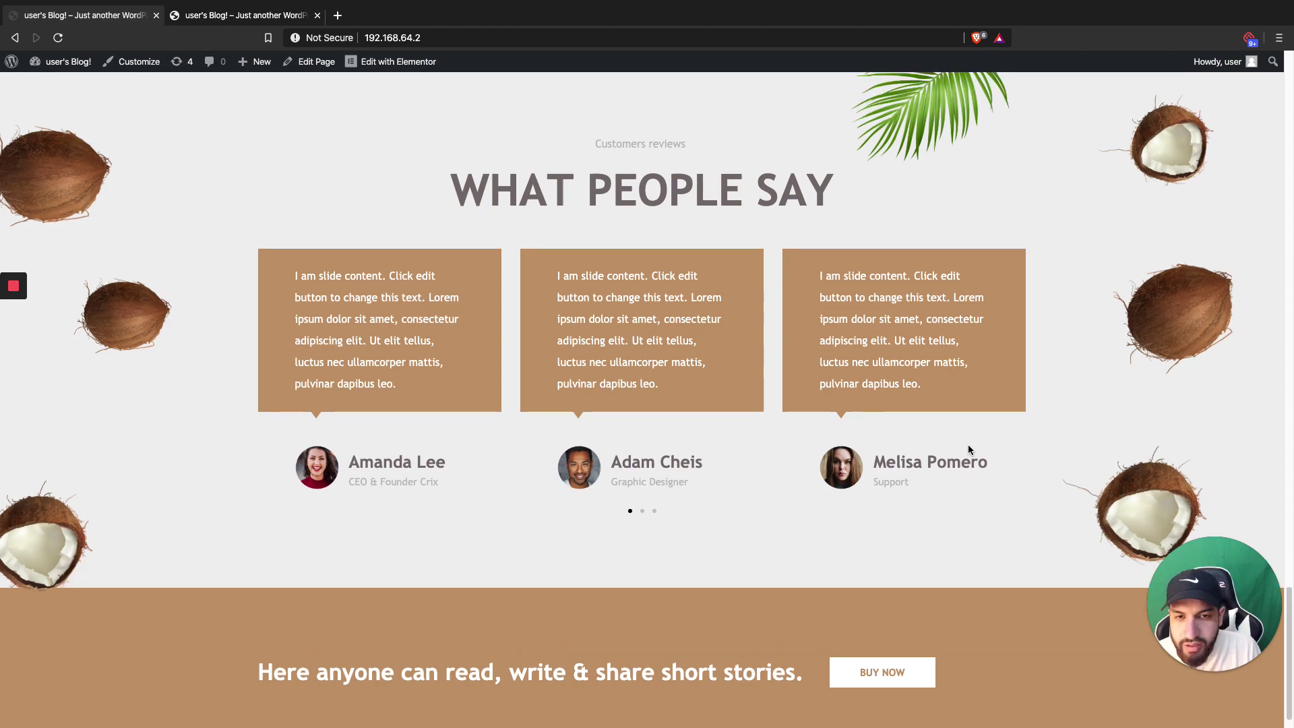
scroll(968, 447, up, 20)
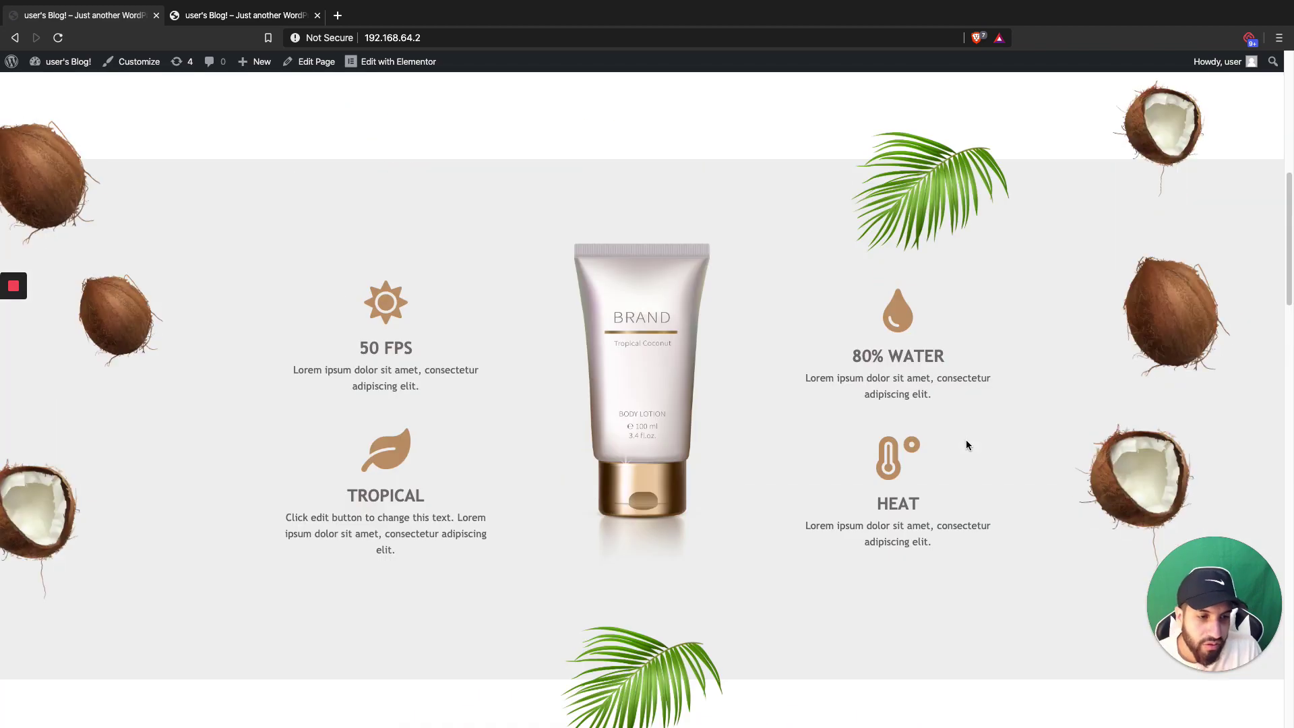